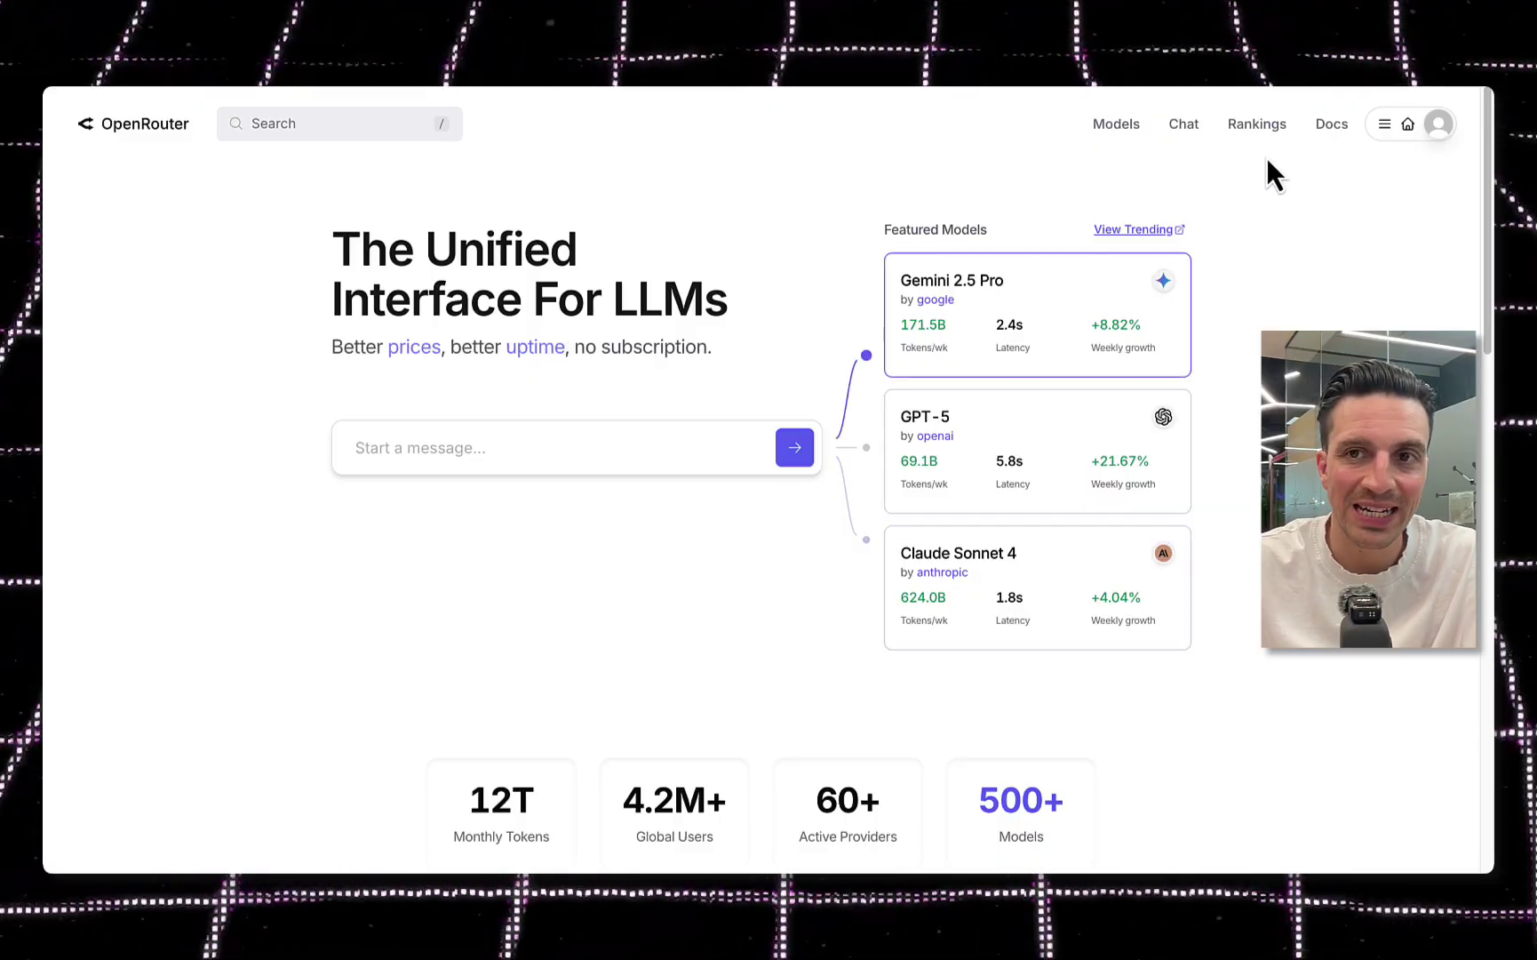
Step: Go to OpenRouter's Credits page to view the $26.06 balance and auto top-up
left_click(1437, 129)
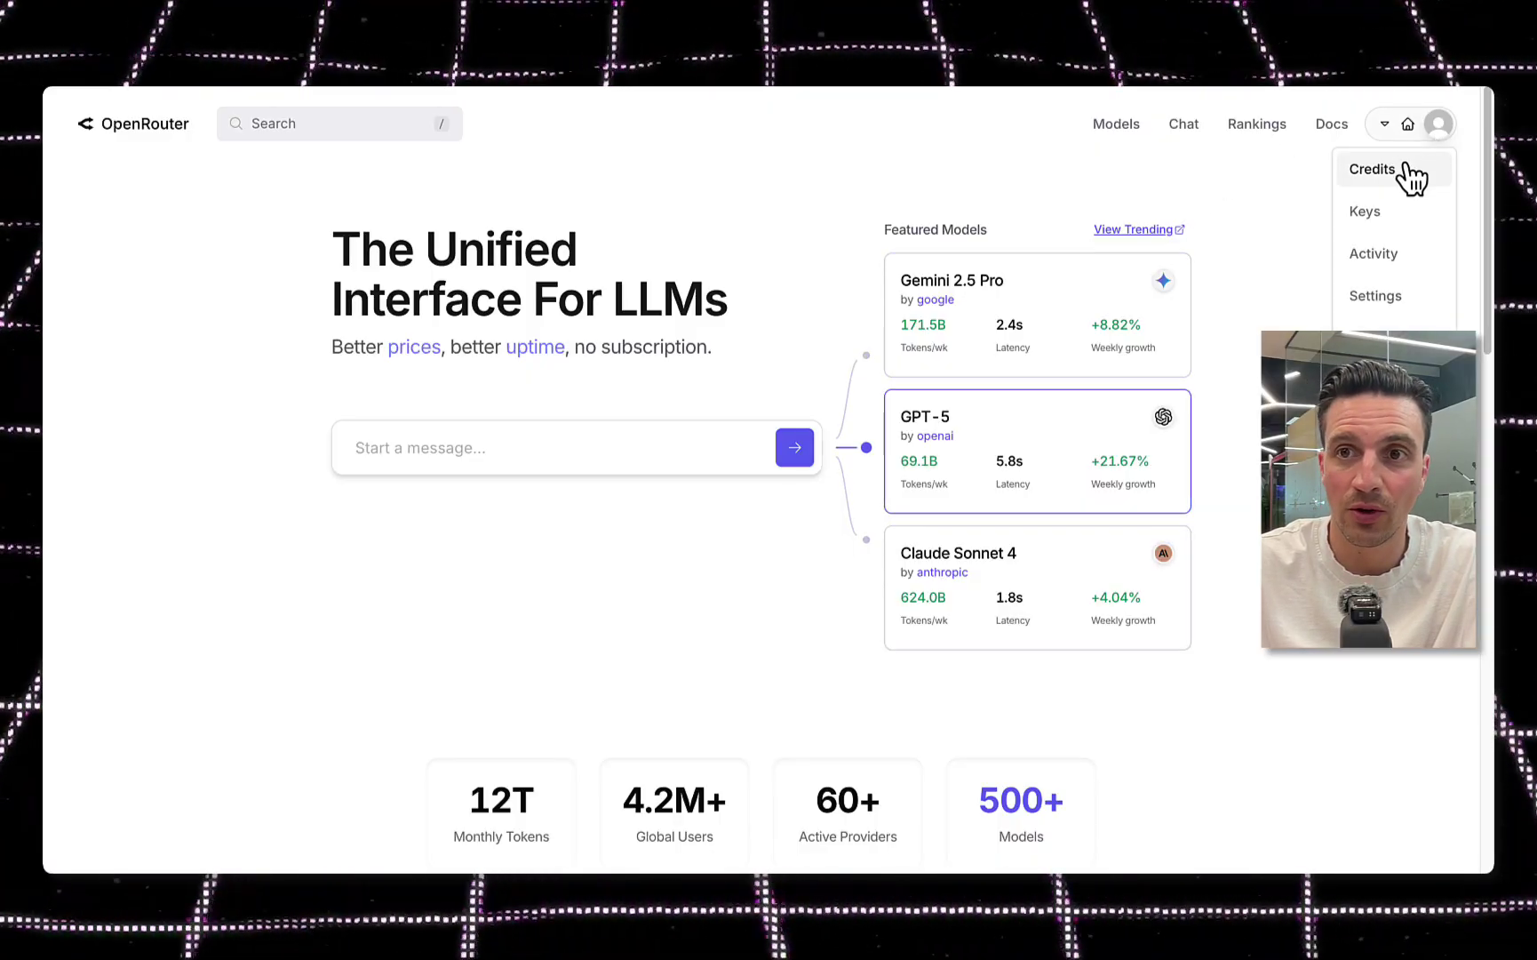
left_click(1408, 170)
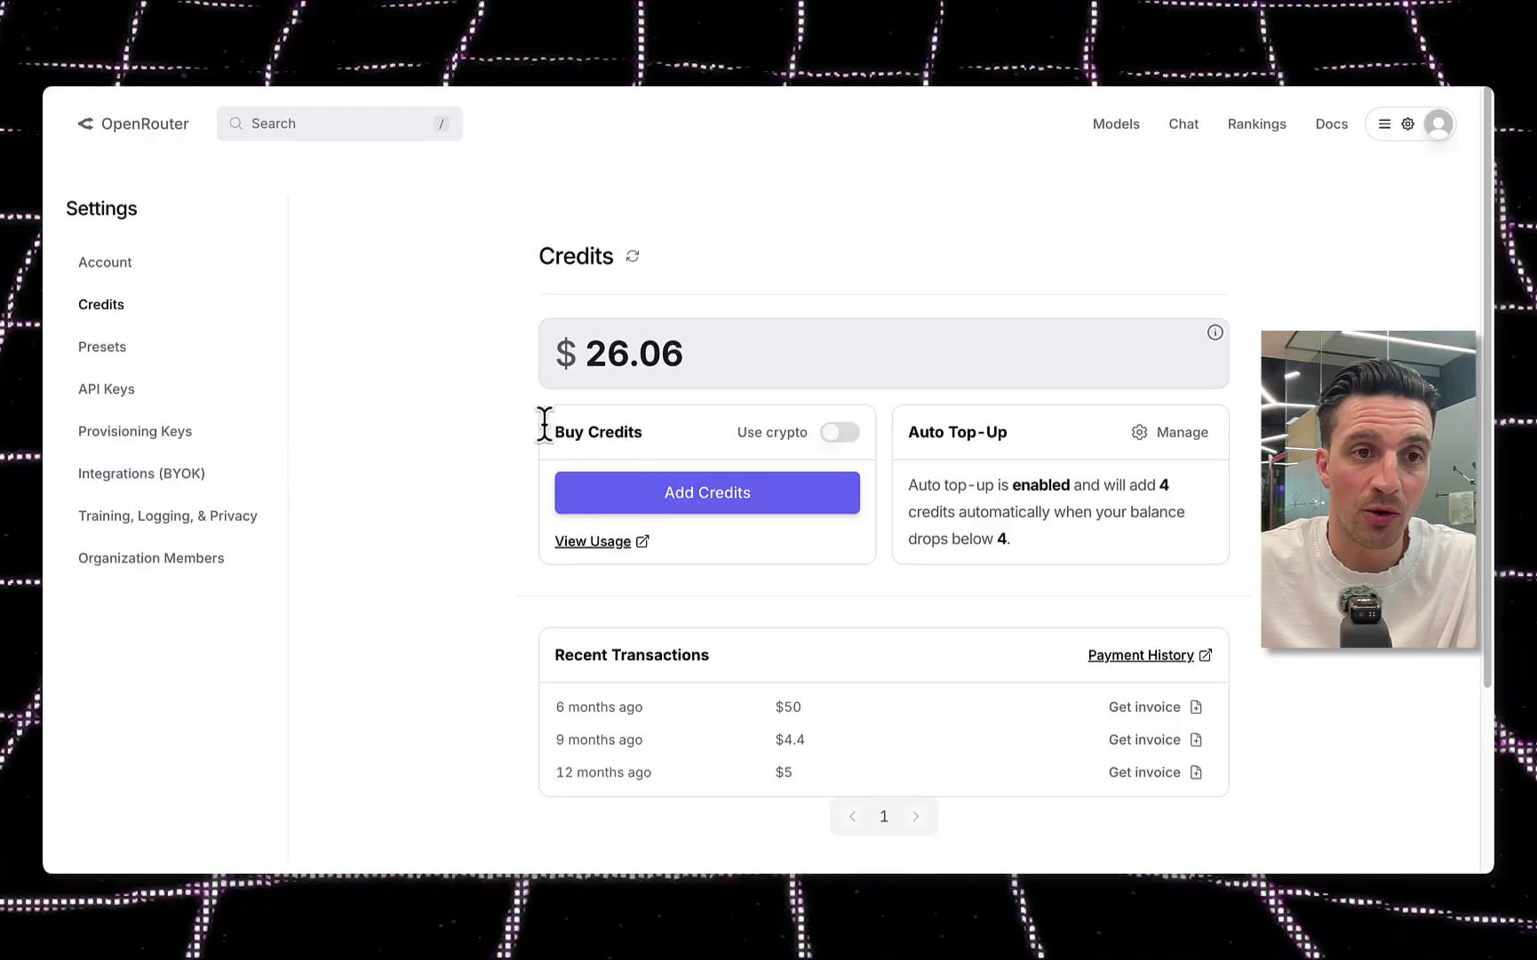
Step: Create an OpenRouter API key named 'chatgpt 1' and close the new-key dialog
left_click(175, 404)
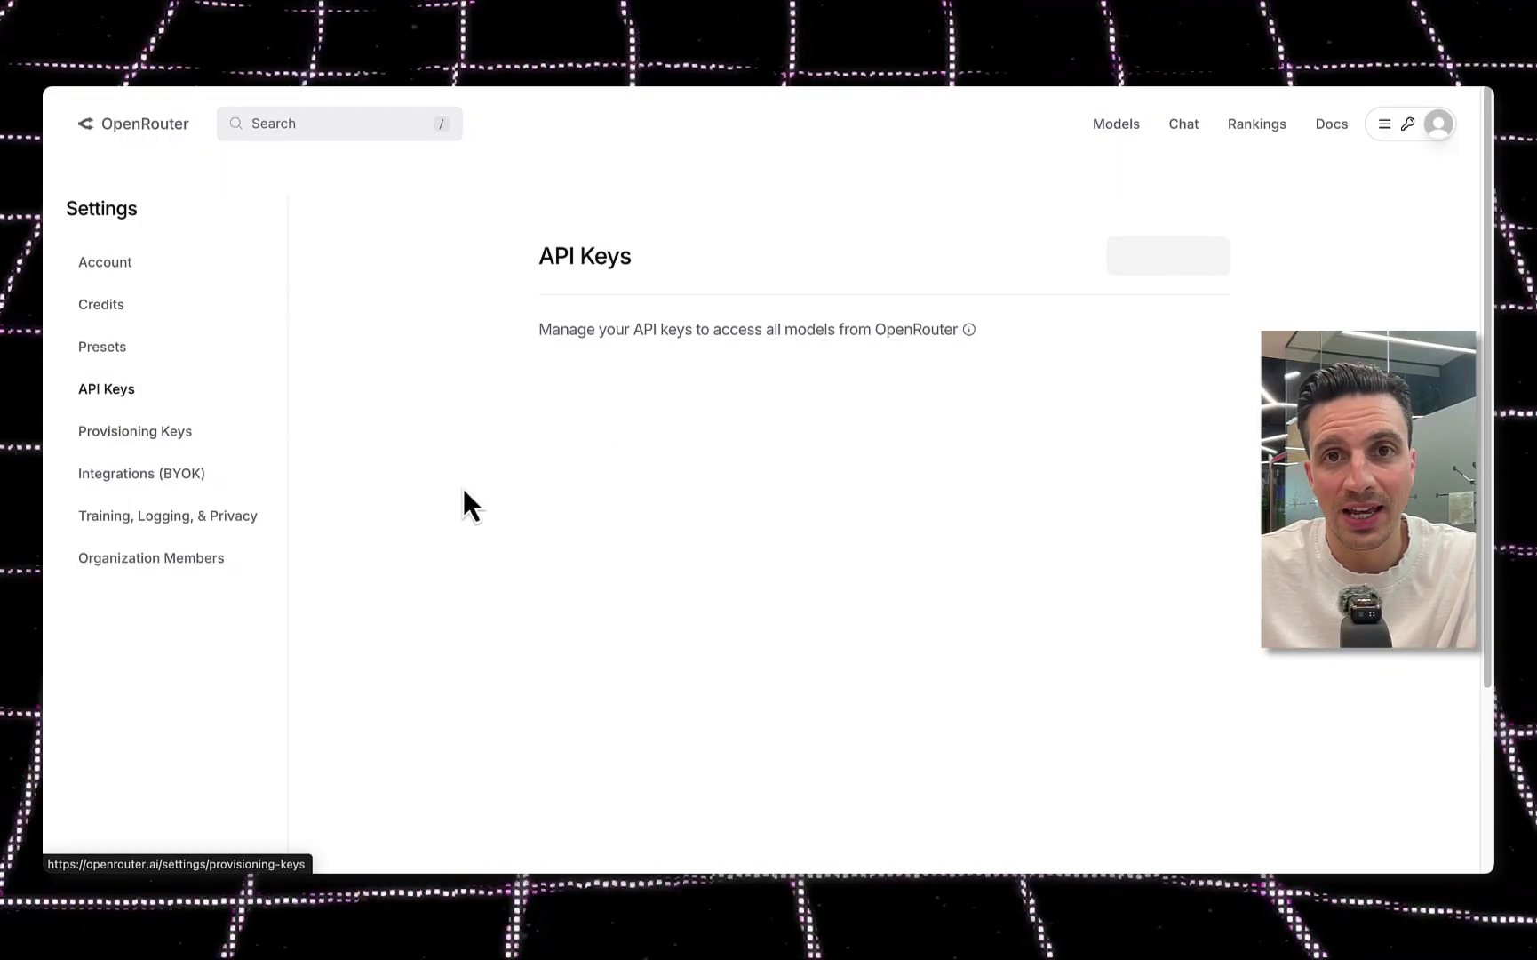
left_click(1112, 259)
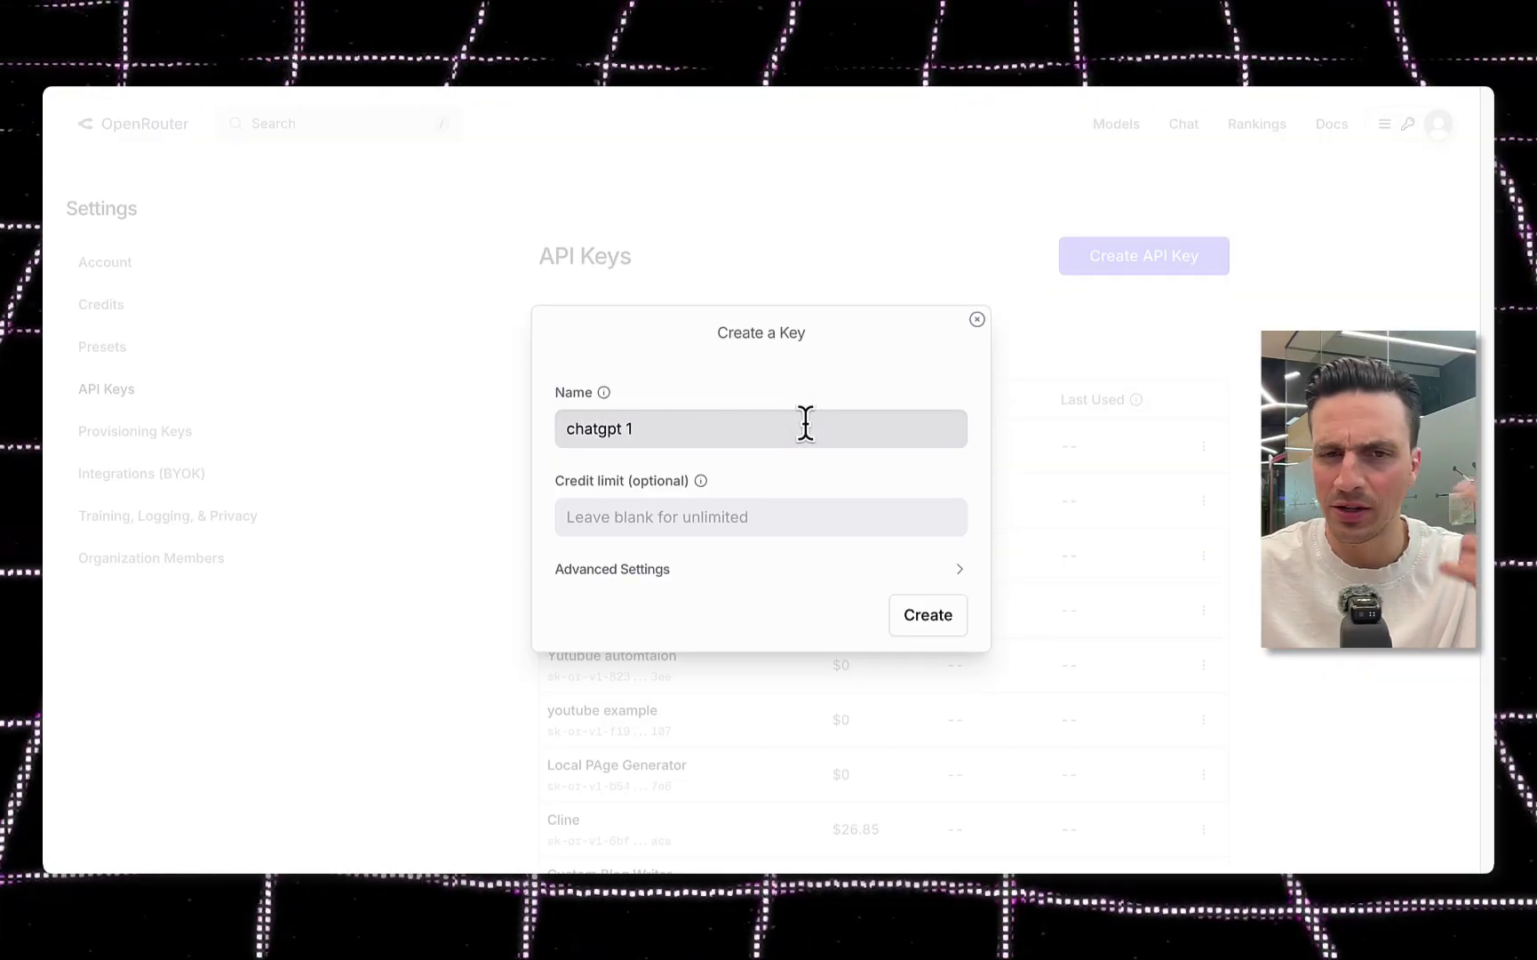
left_click(947, 615)
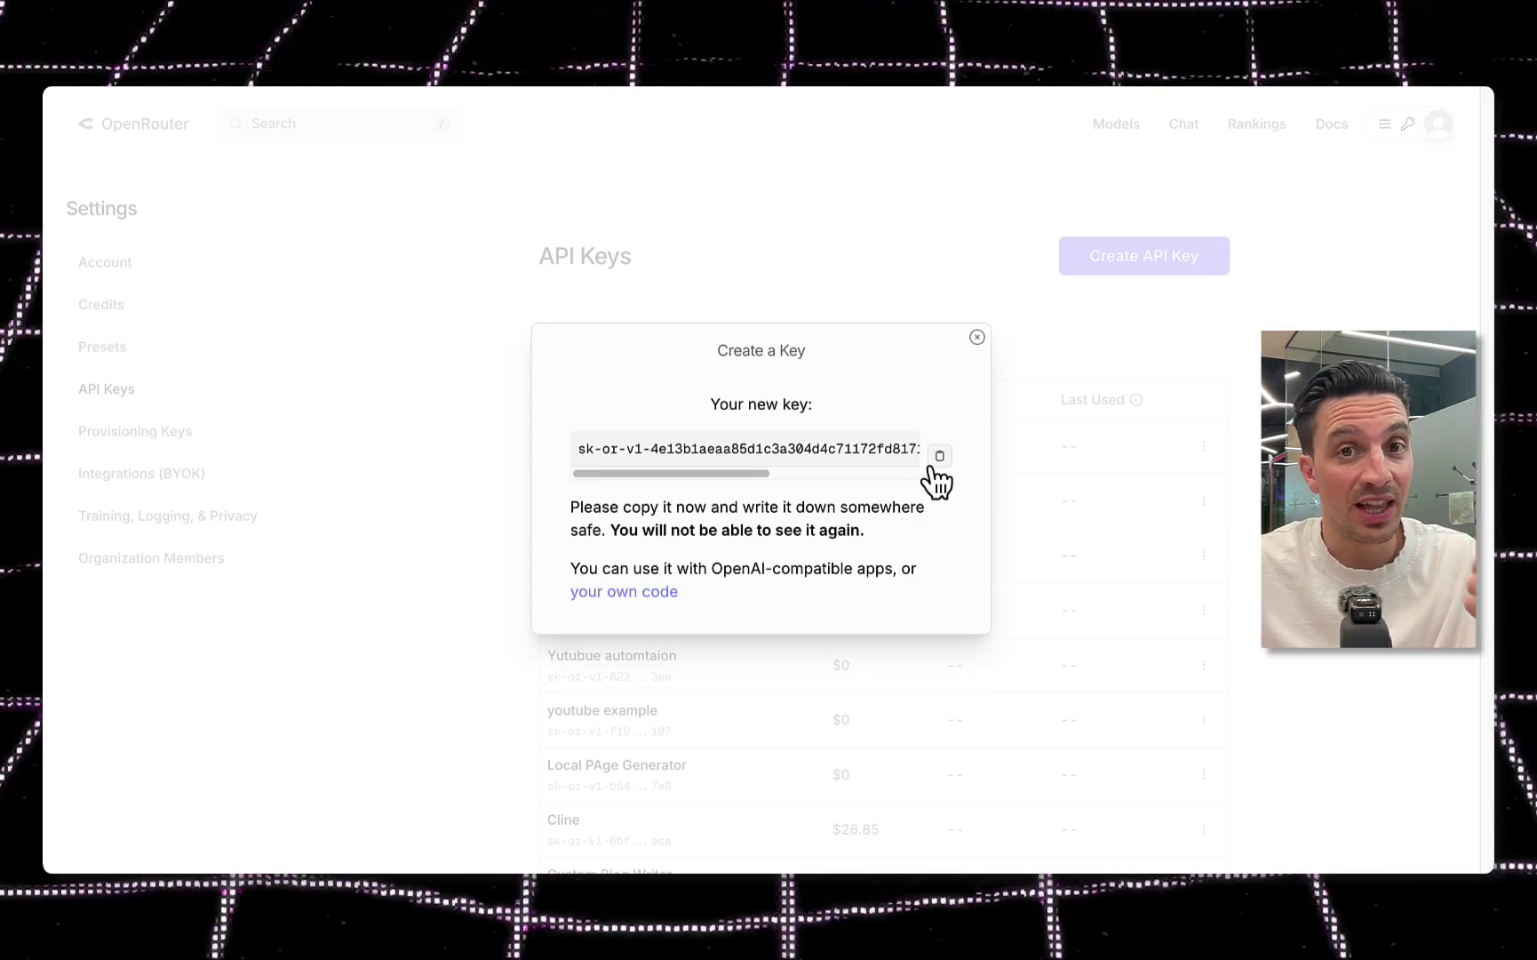
left_click(863, 231)
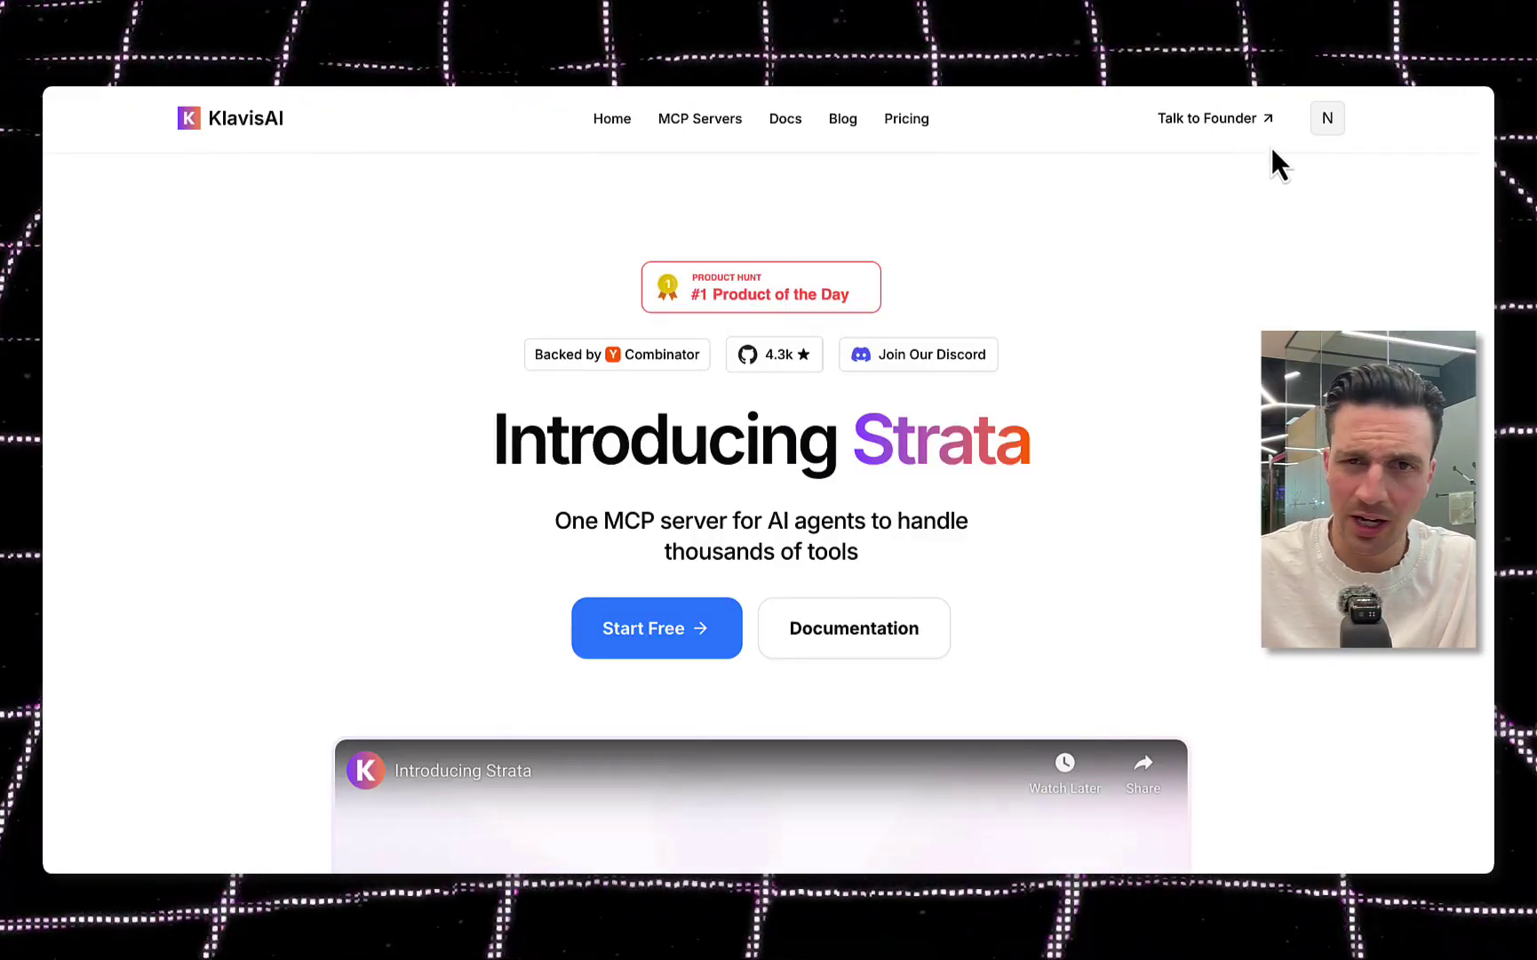
Step: Search Klavis MCP Servers for 'openr' and start OpenRouter setup via Get Started Free
left_click(1328, 121)
left_click(700, 124)
left_click(699, 121)
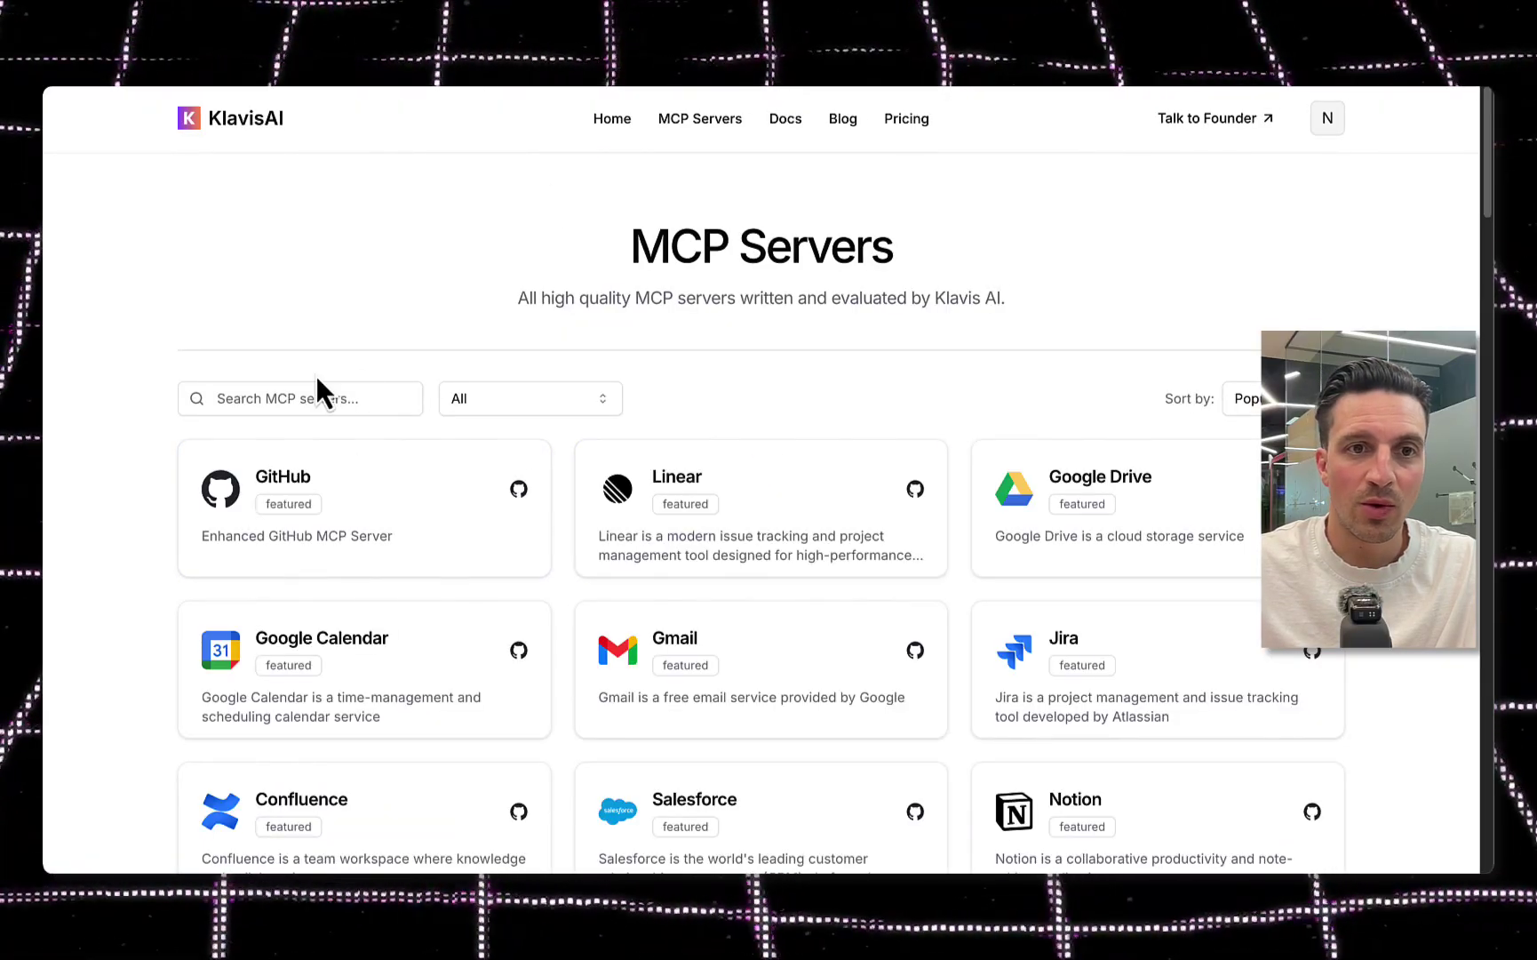
left_click(320, 396)
type("openr")
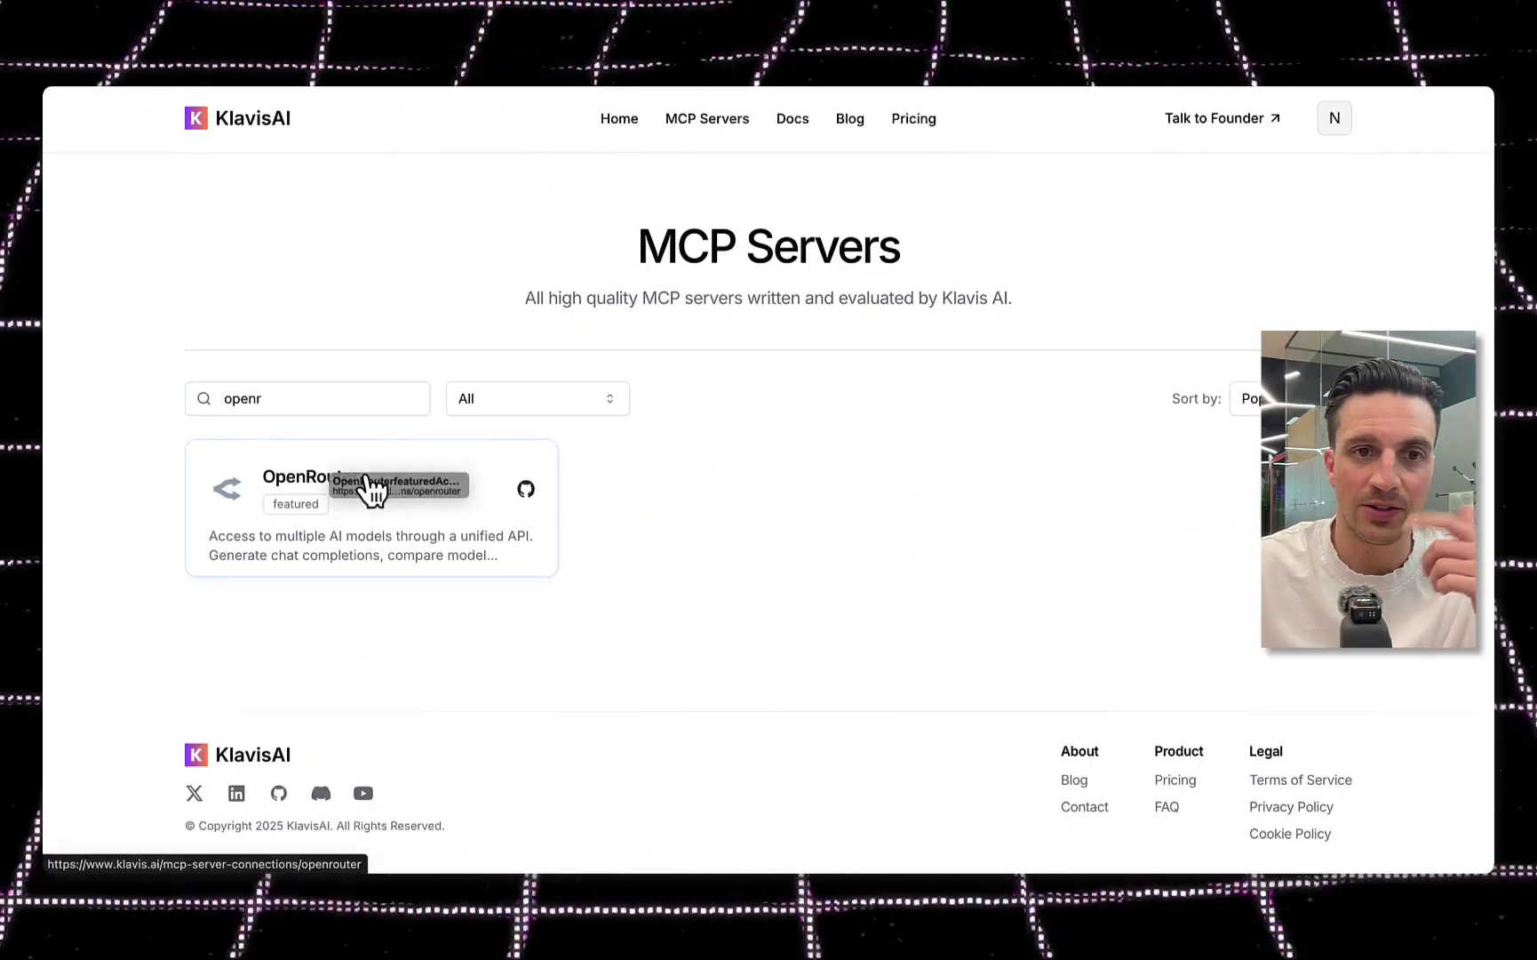
left_click(377, 494)
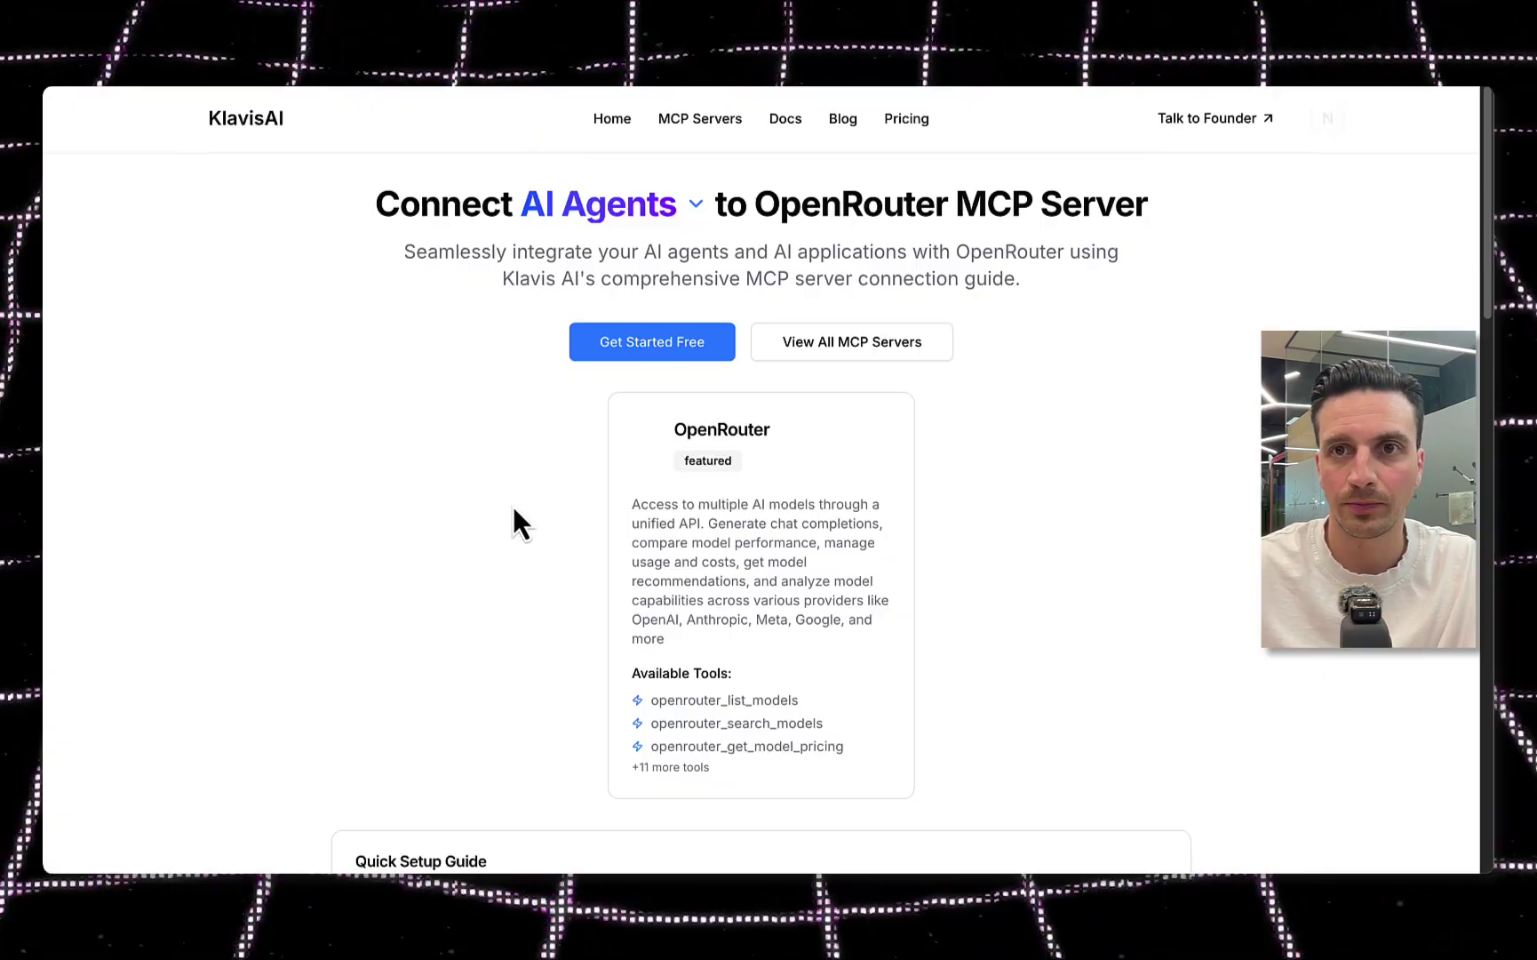
left_click(694, 357)
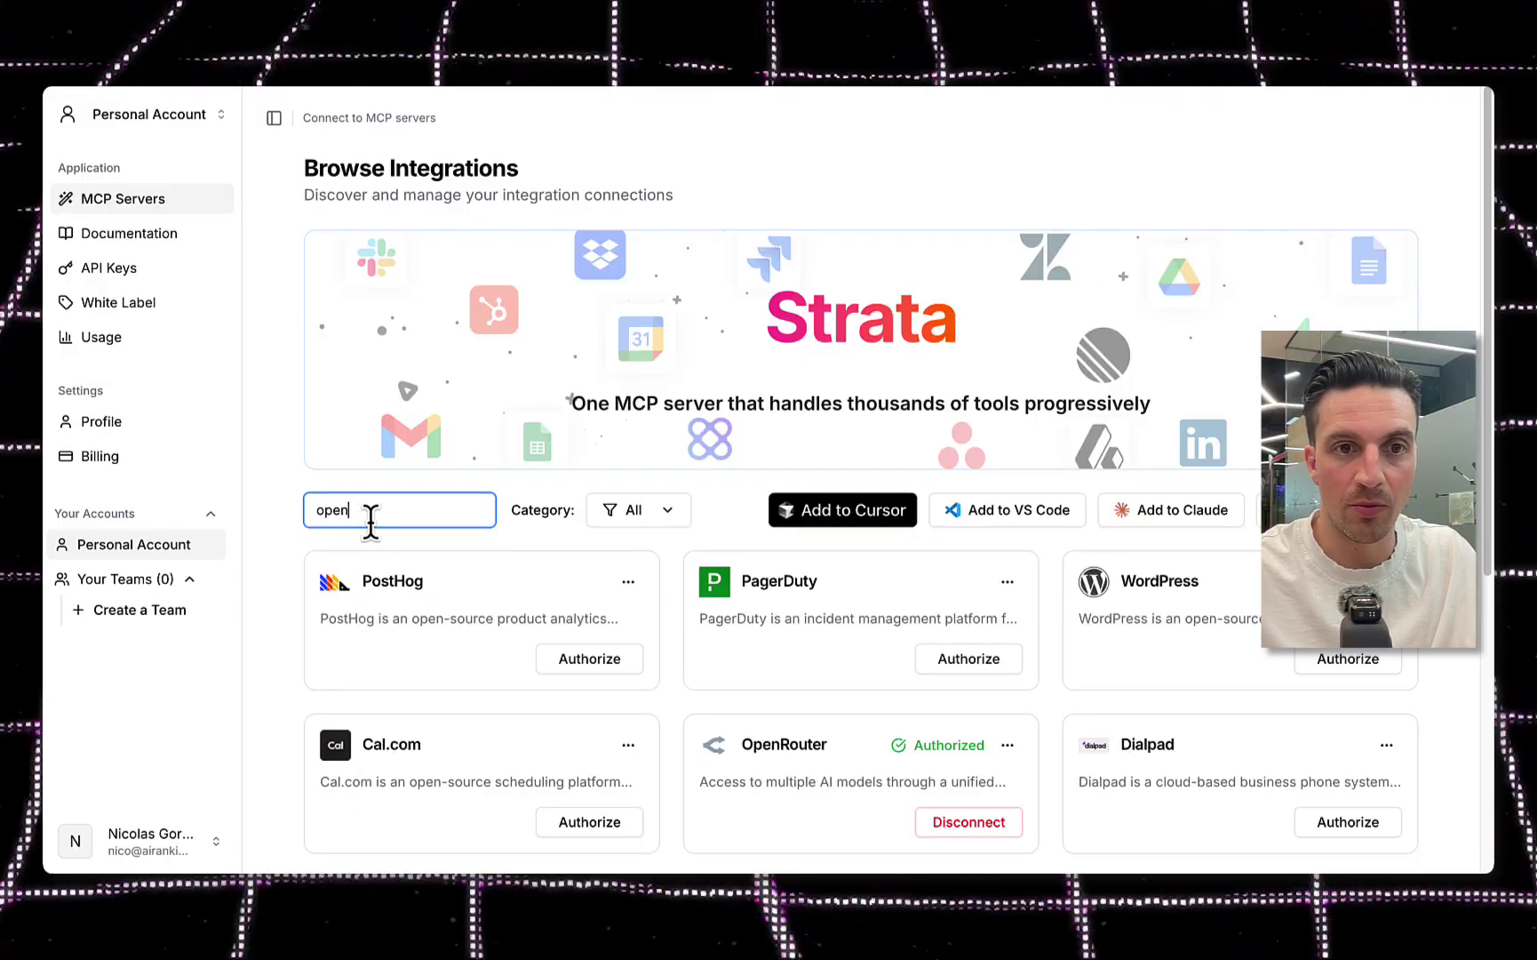
Step: Authorize the OpenRouter integration in Klavis by pasting and saving the new API key
type("r")
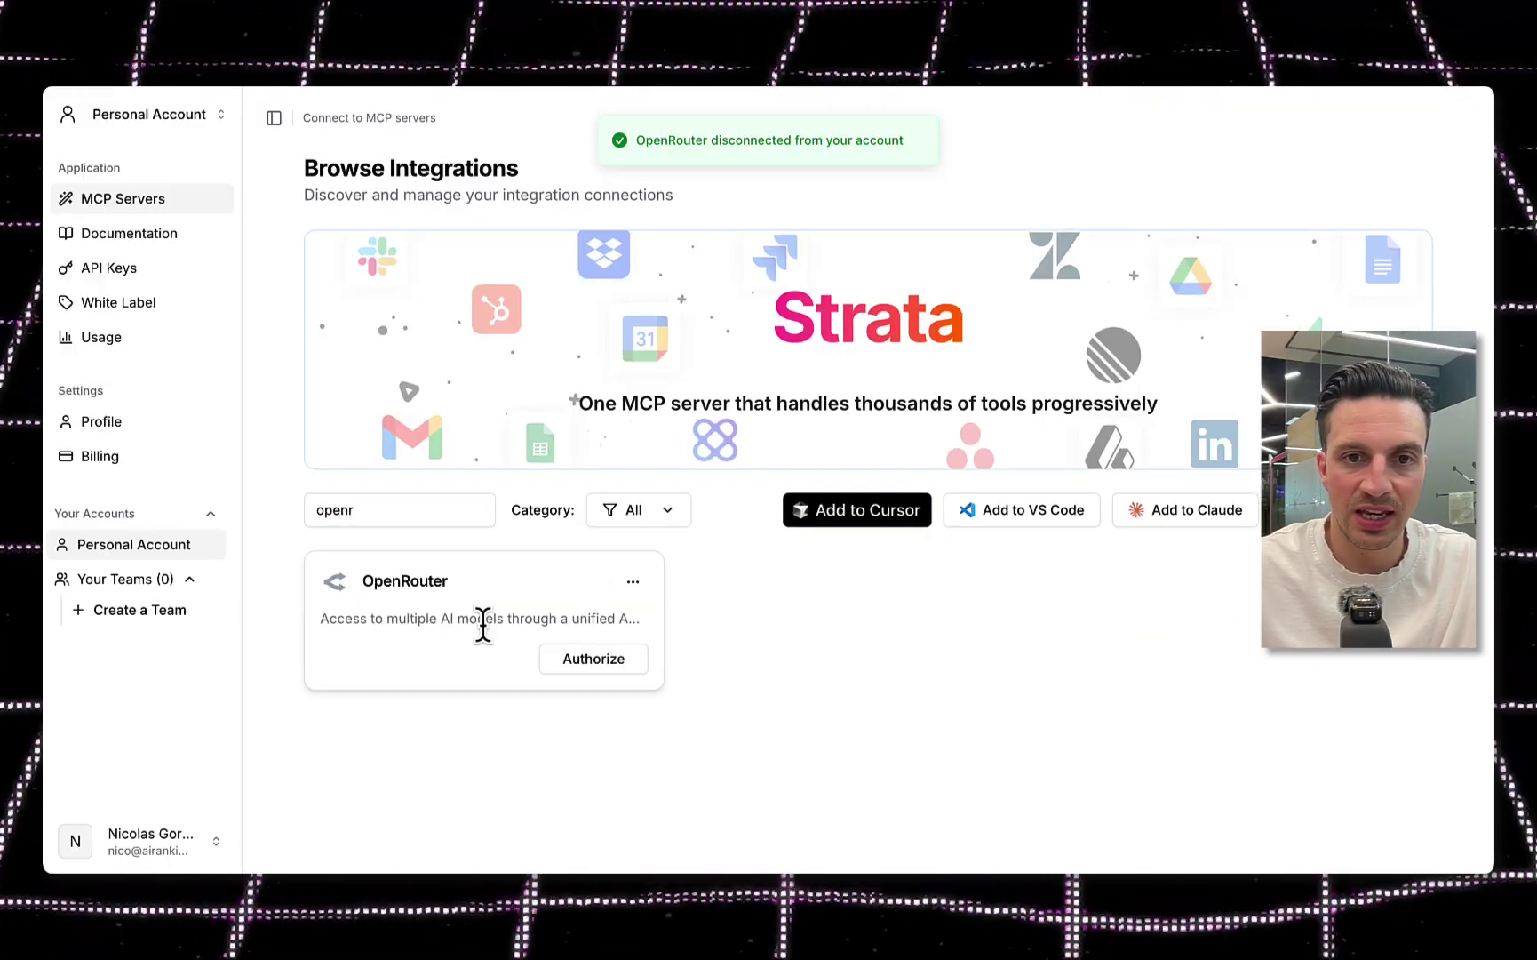
left_click(605, 658)
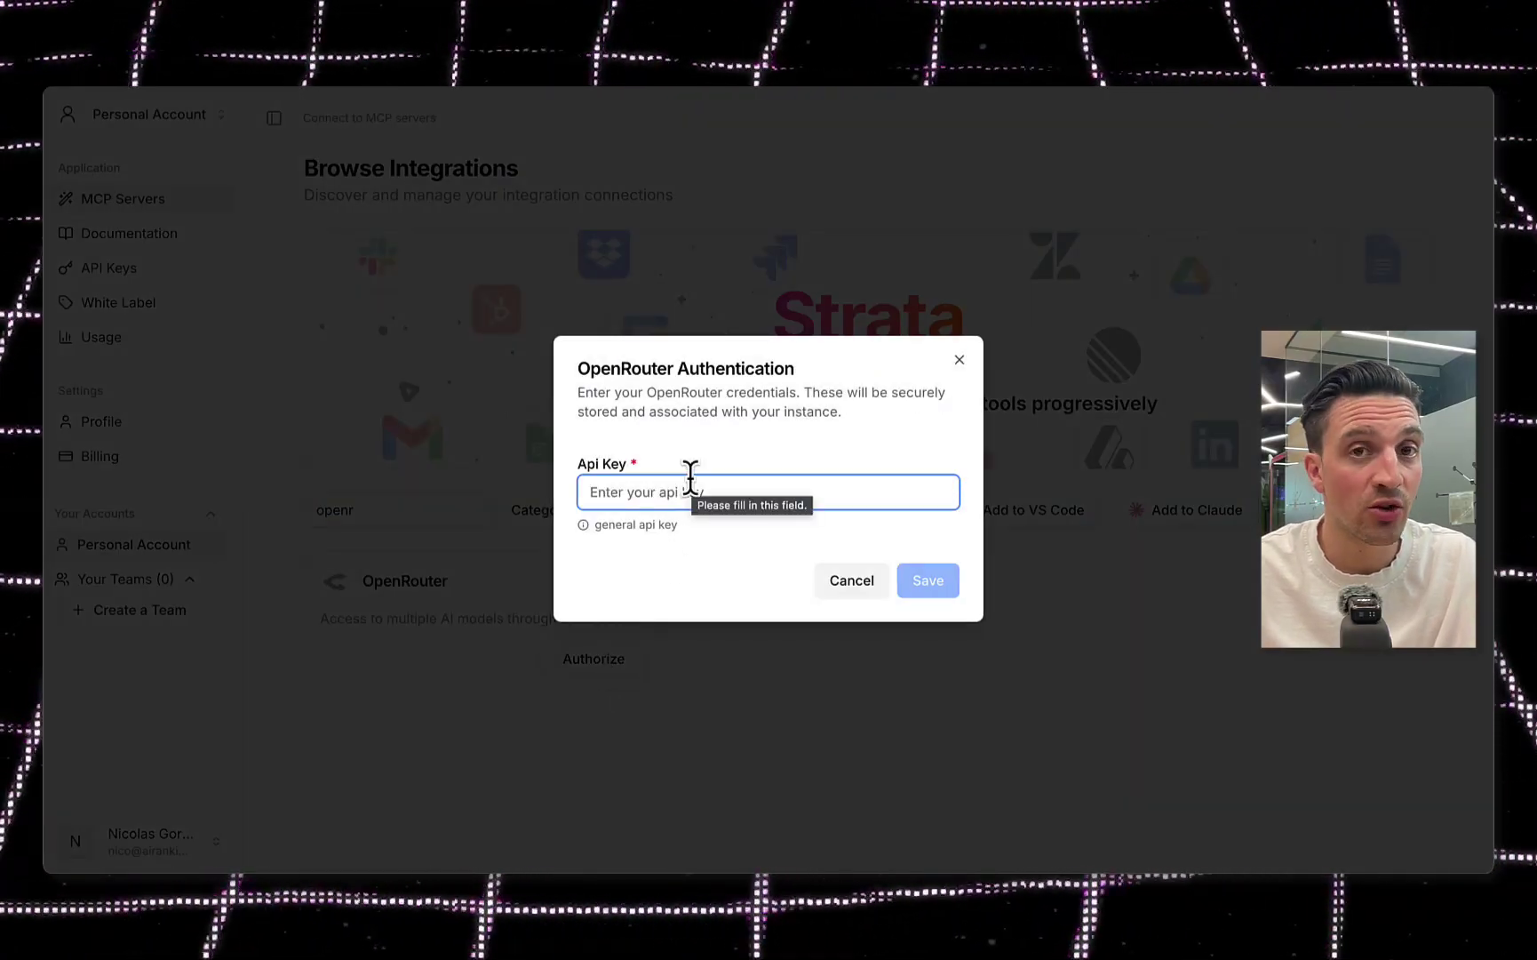
key("super+v")
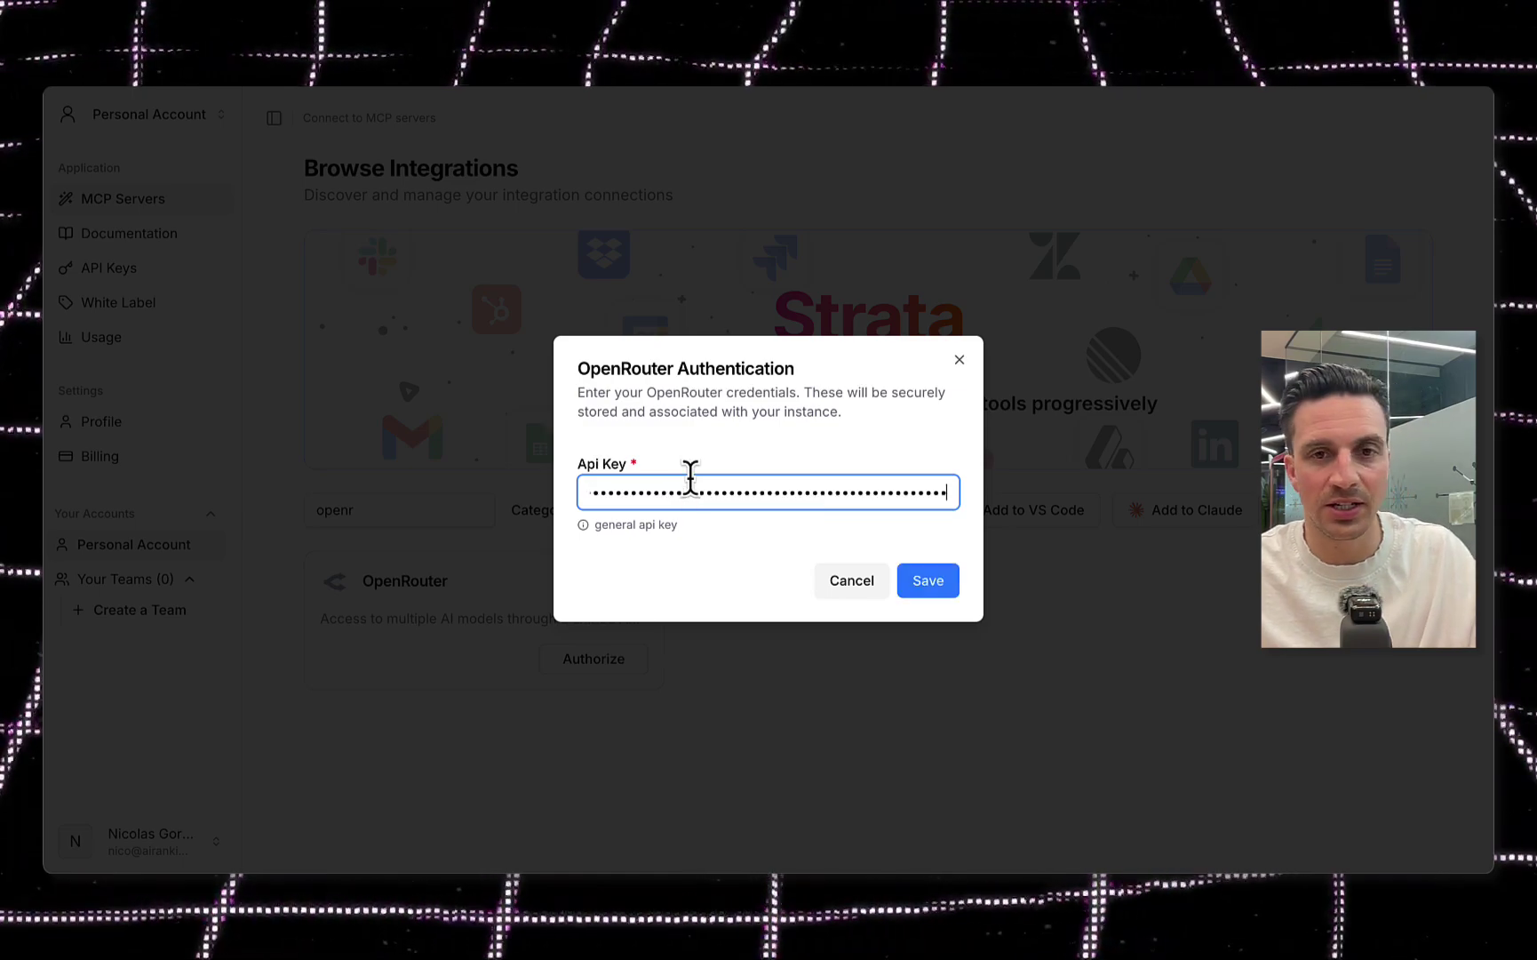
left_click(902, 579)
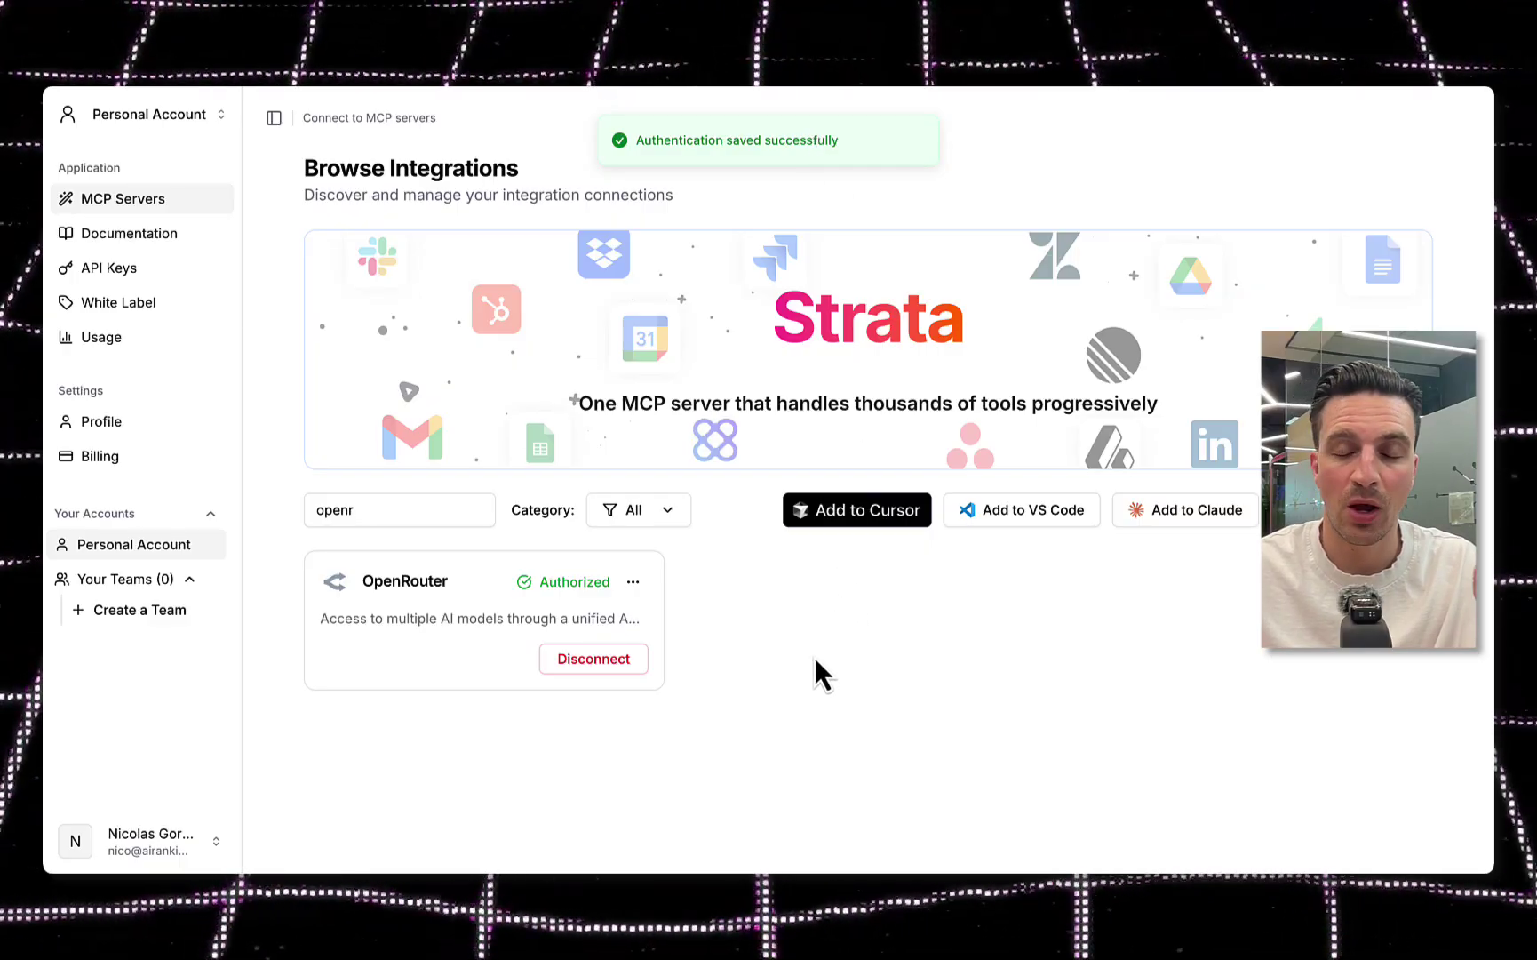
Step: Copy OpenRouter's individual server URL from Klavis and close the URL dialog
left_click(642, 588)
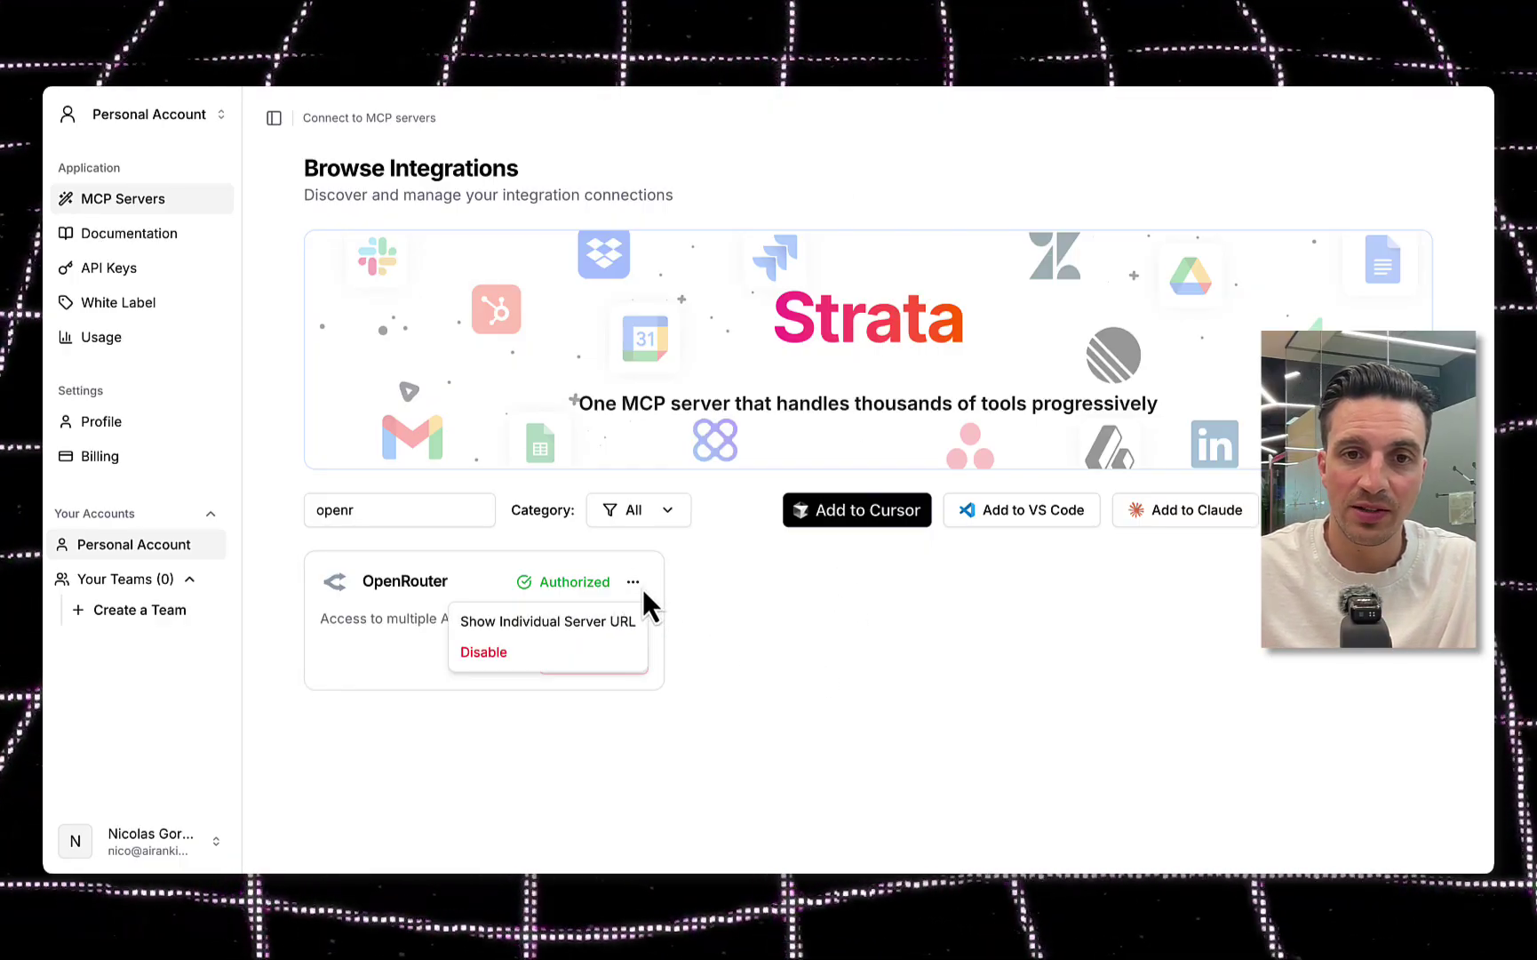
left_click(597, 622)
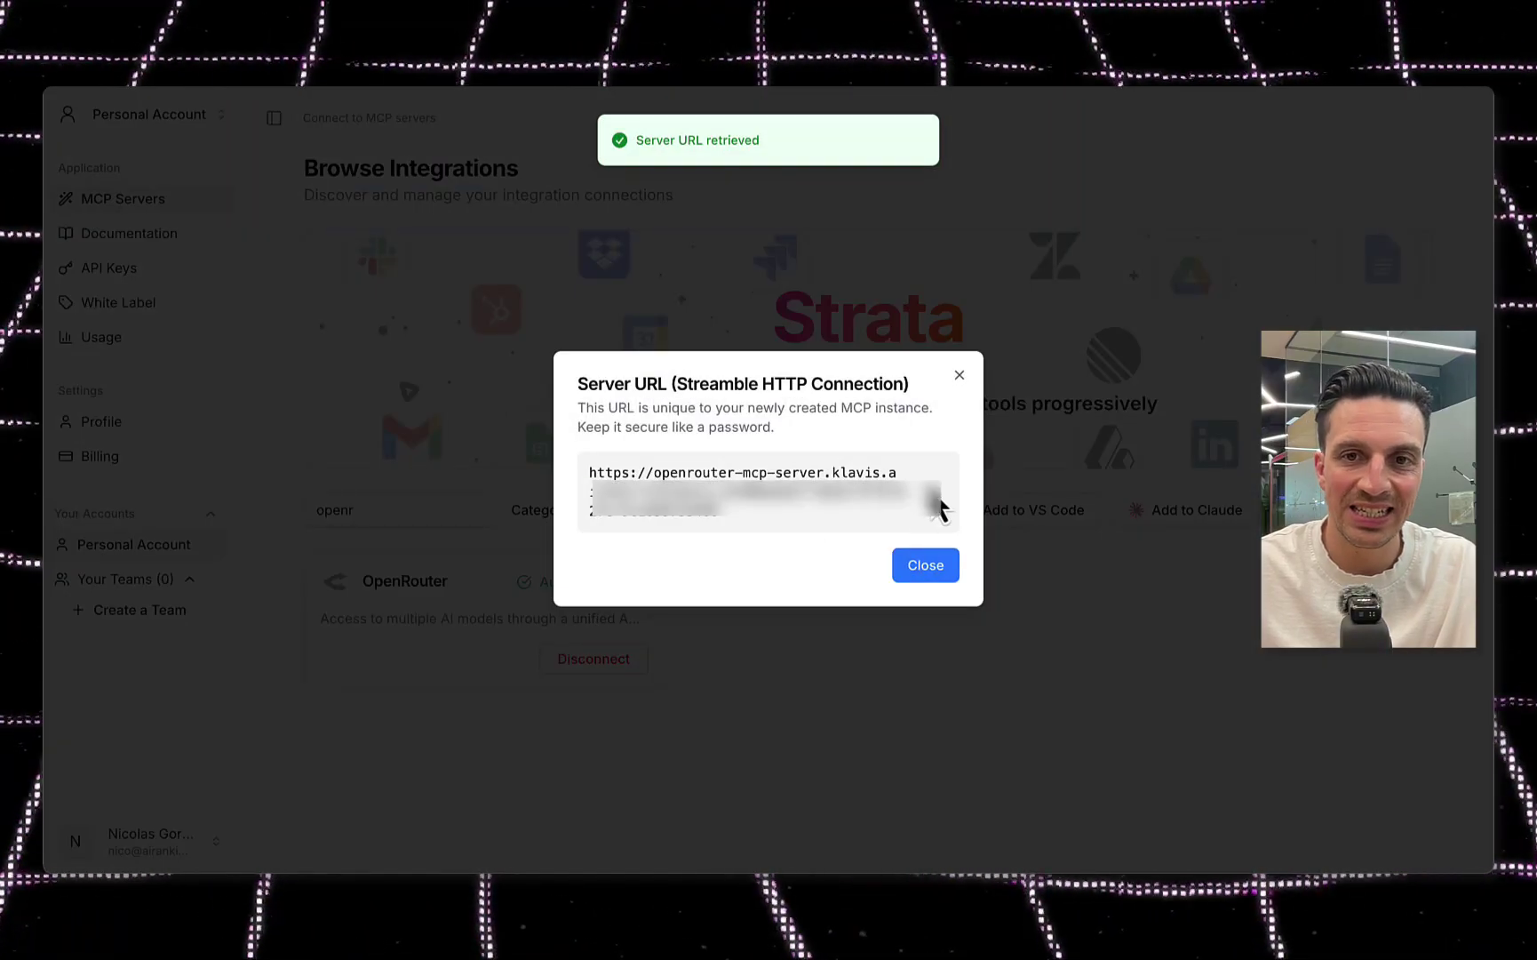
left_click(940, 495)
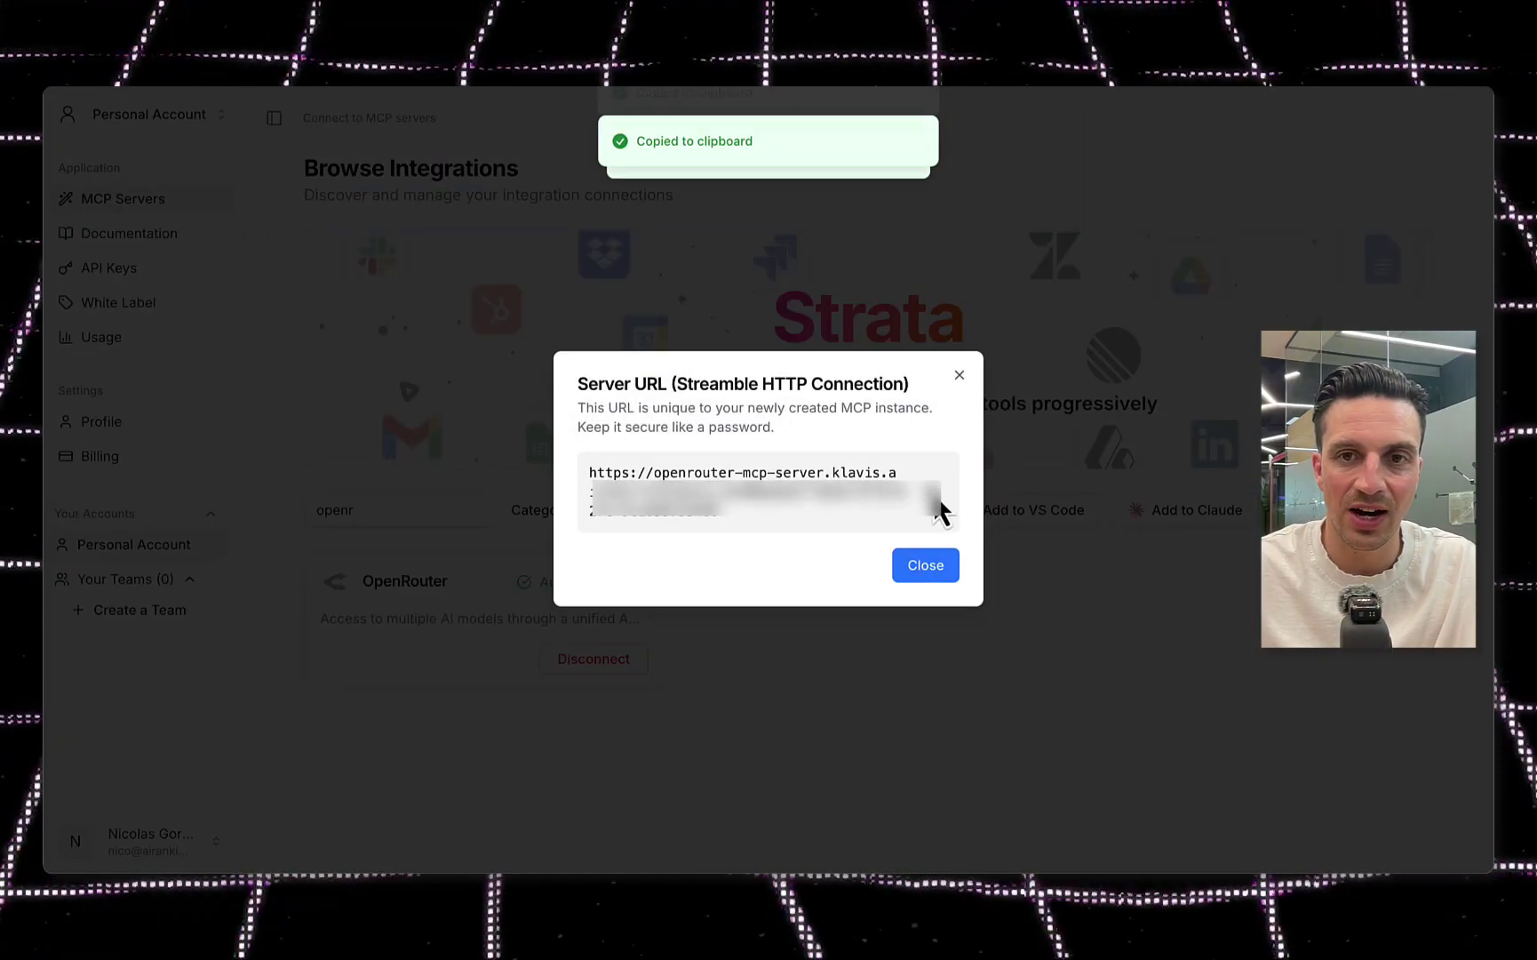
left_click(927, 564)
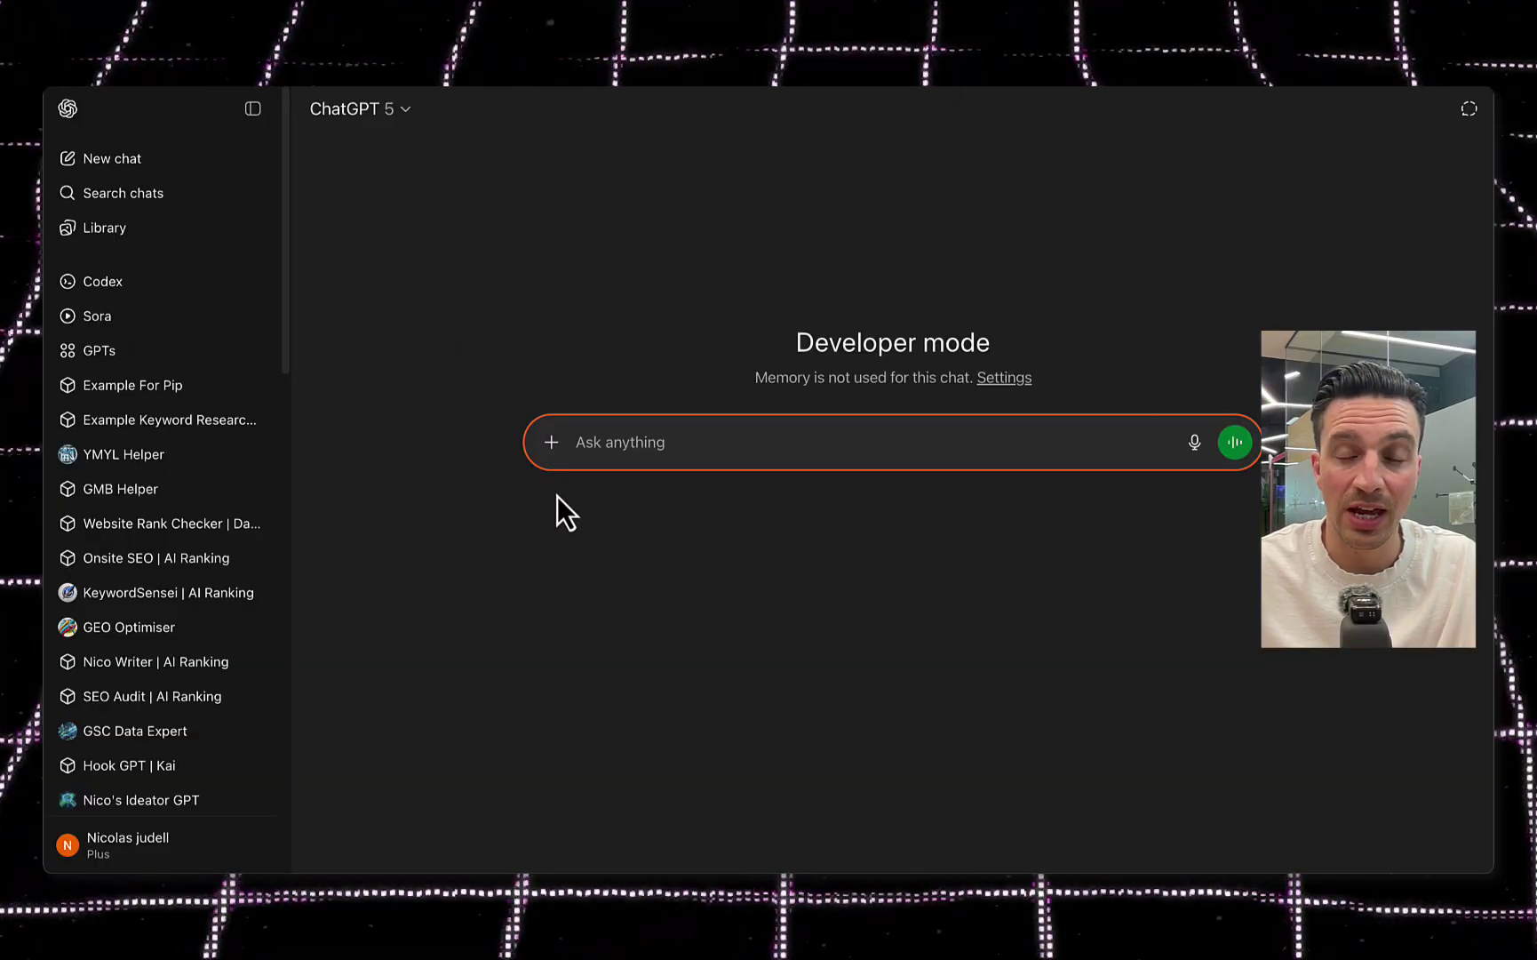
scroll(191, 607, "down", 15)
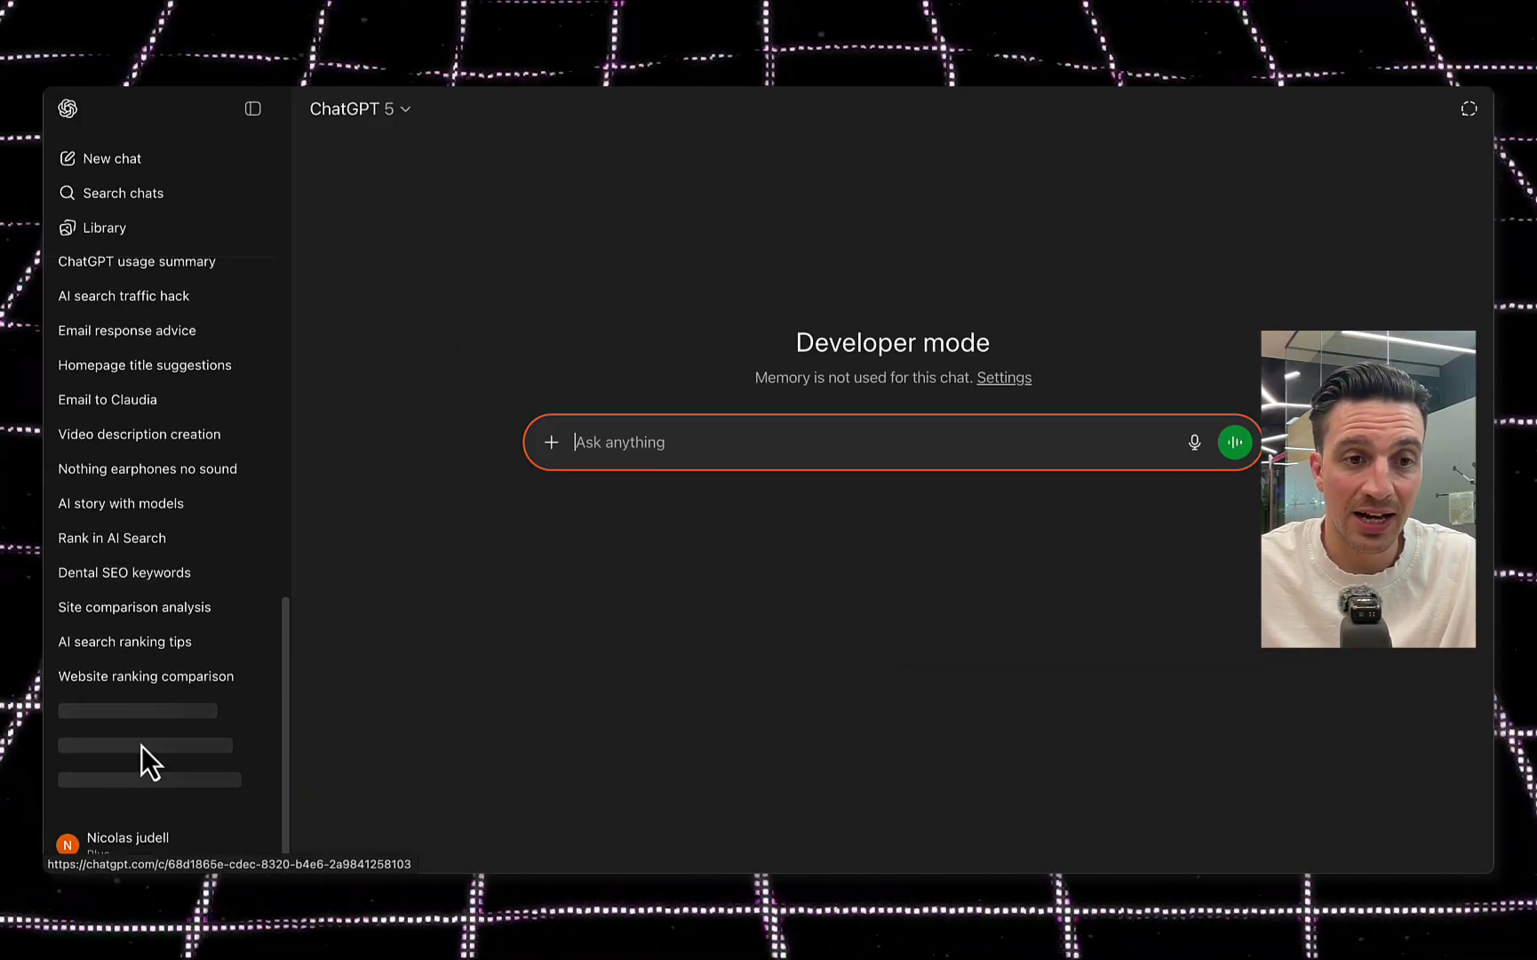
left_click(162, 844)
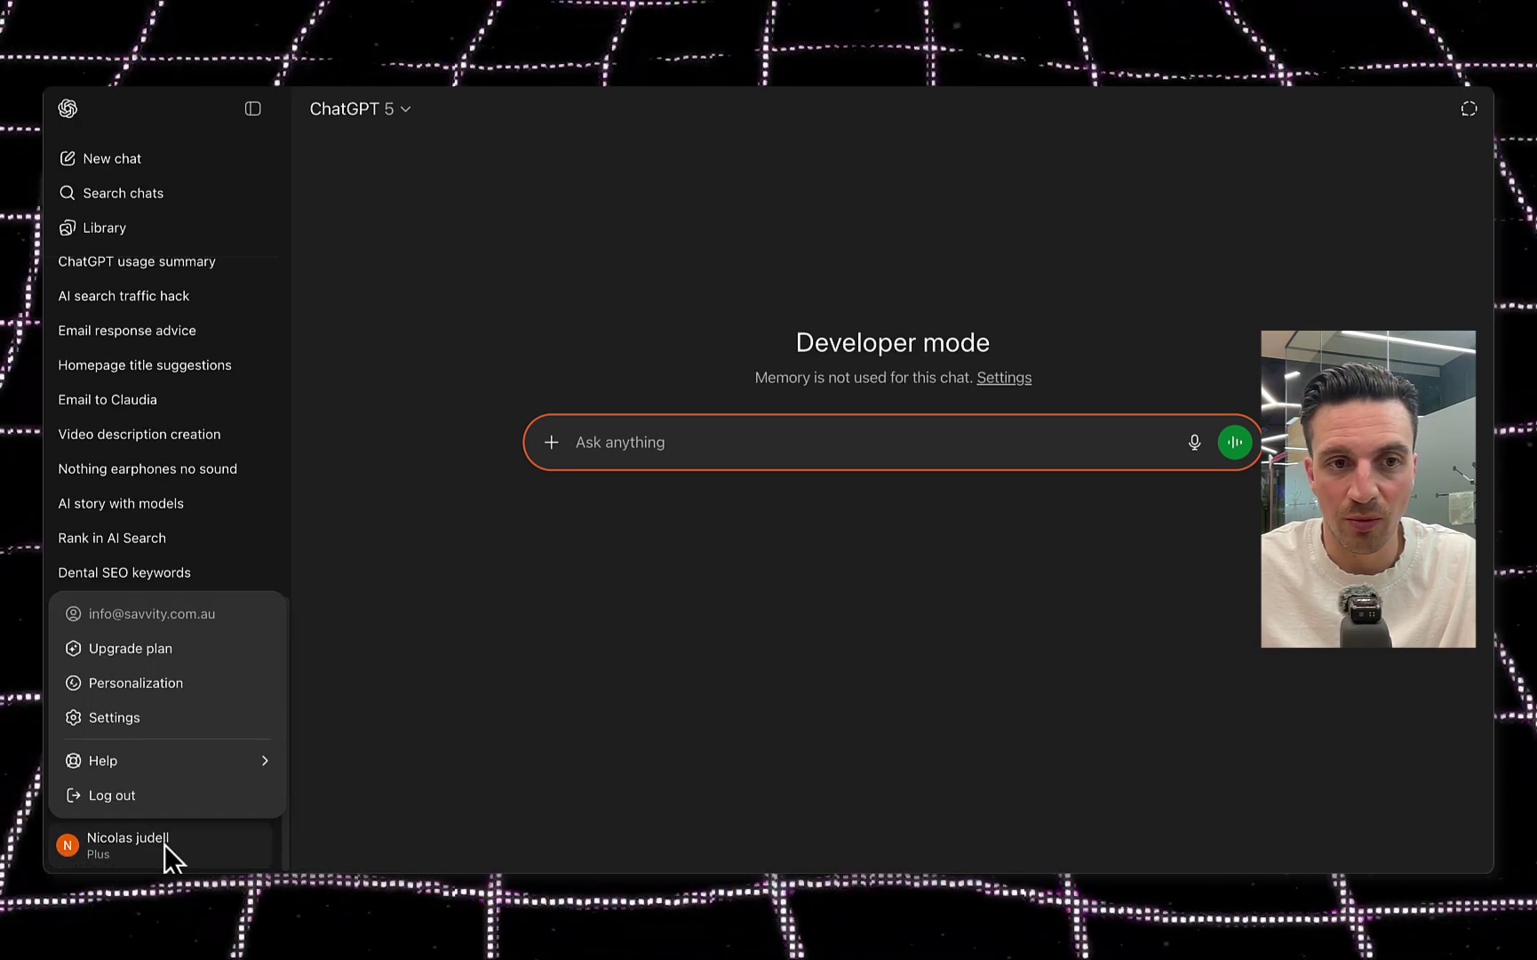
left_click(215, 684)
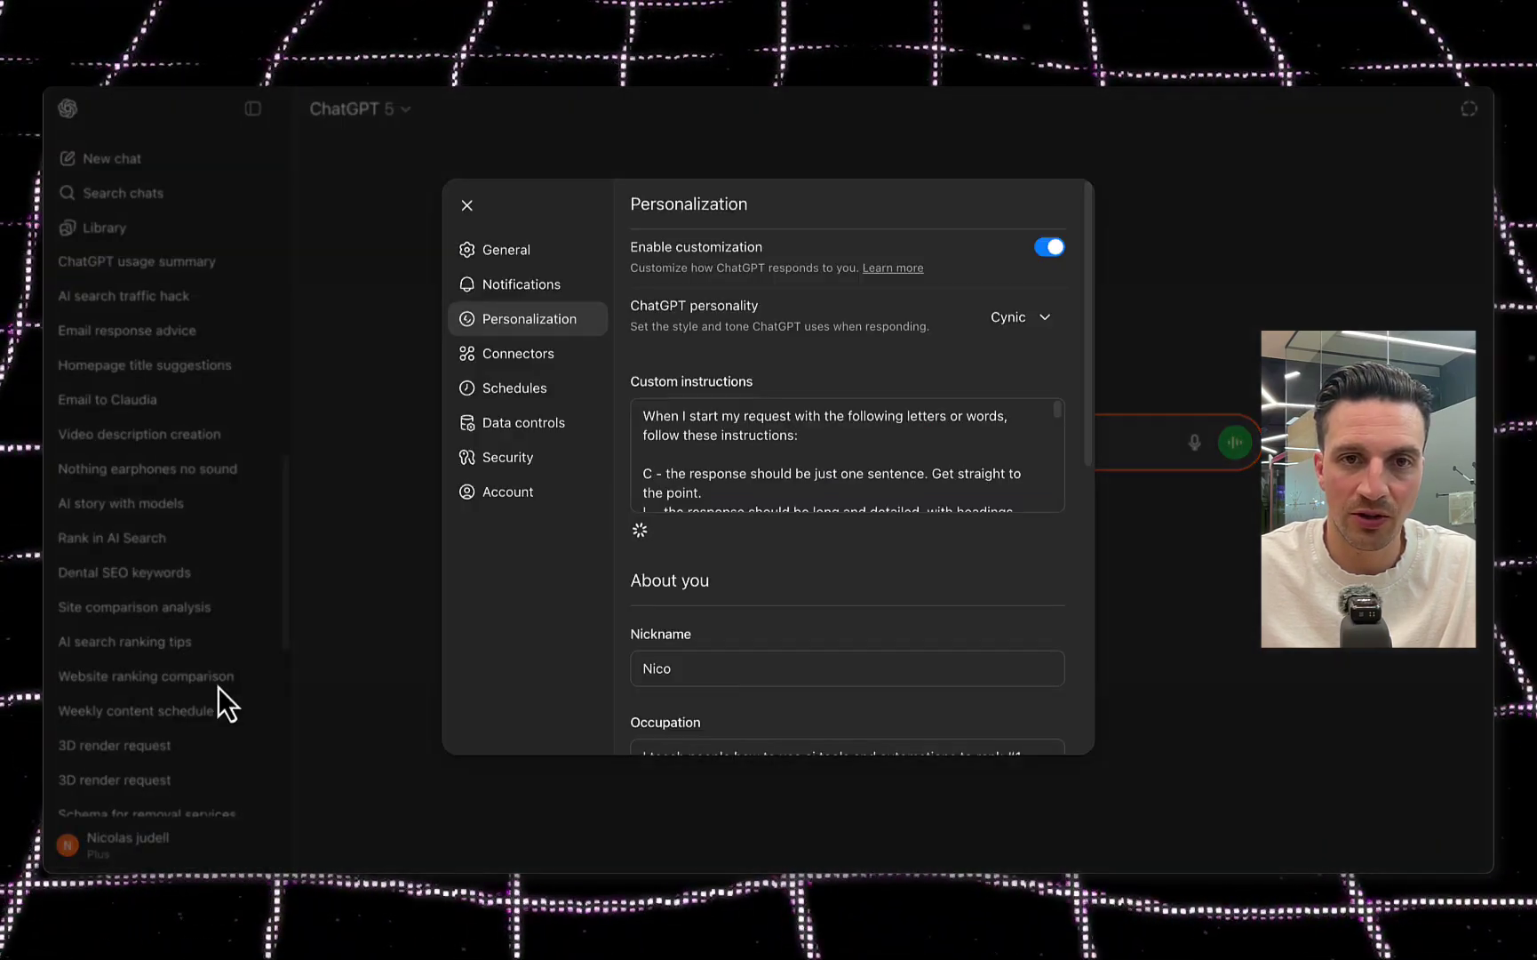
left_click(532, 360)
scroll(760, 476, "down", 10)
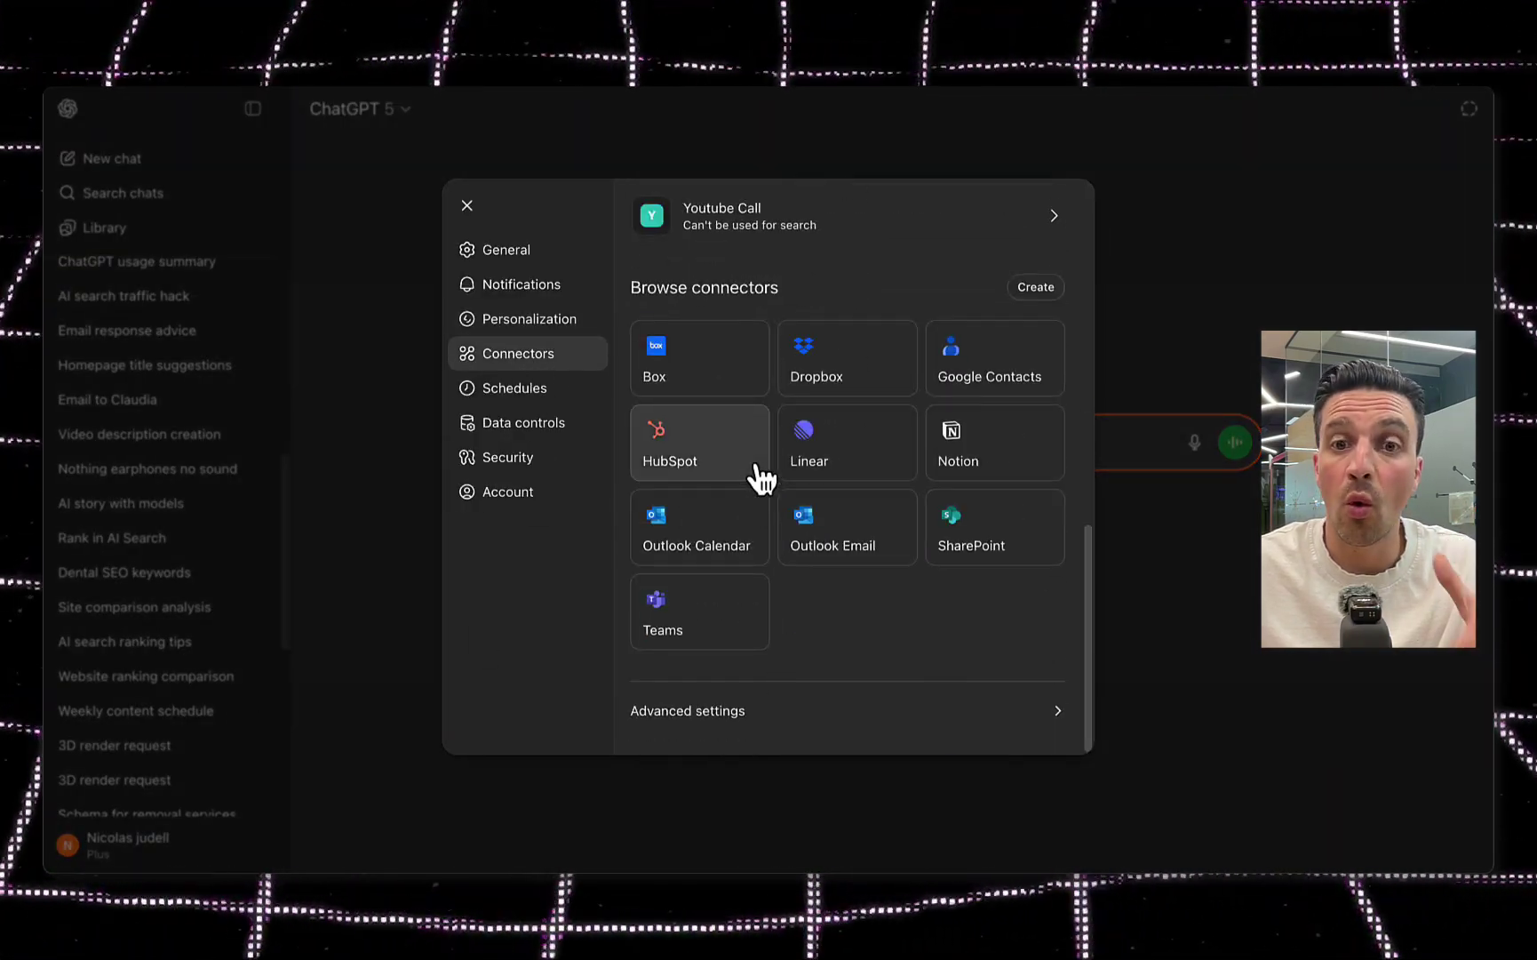
left_click(849, 711)
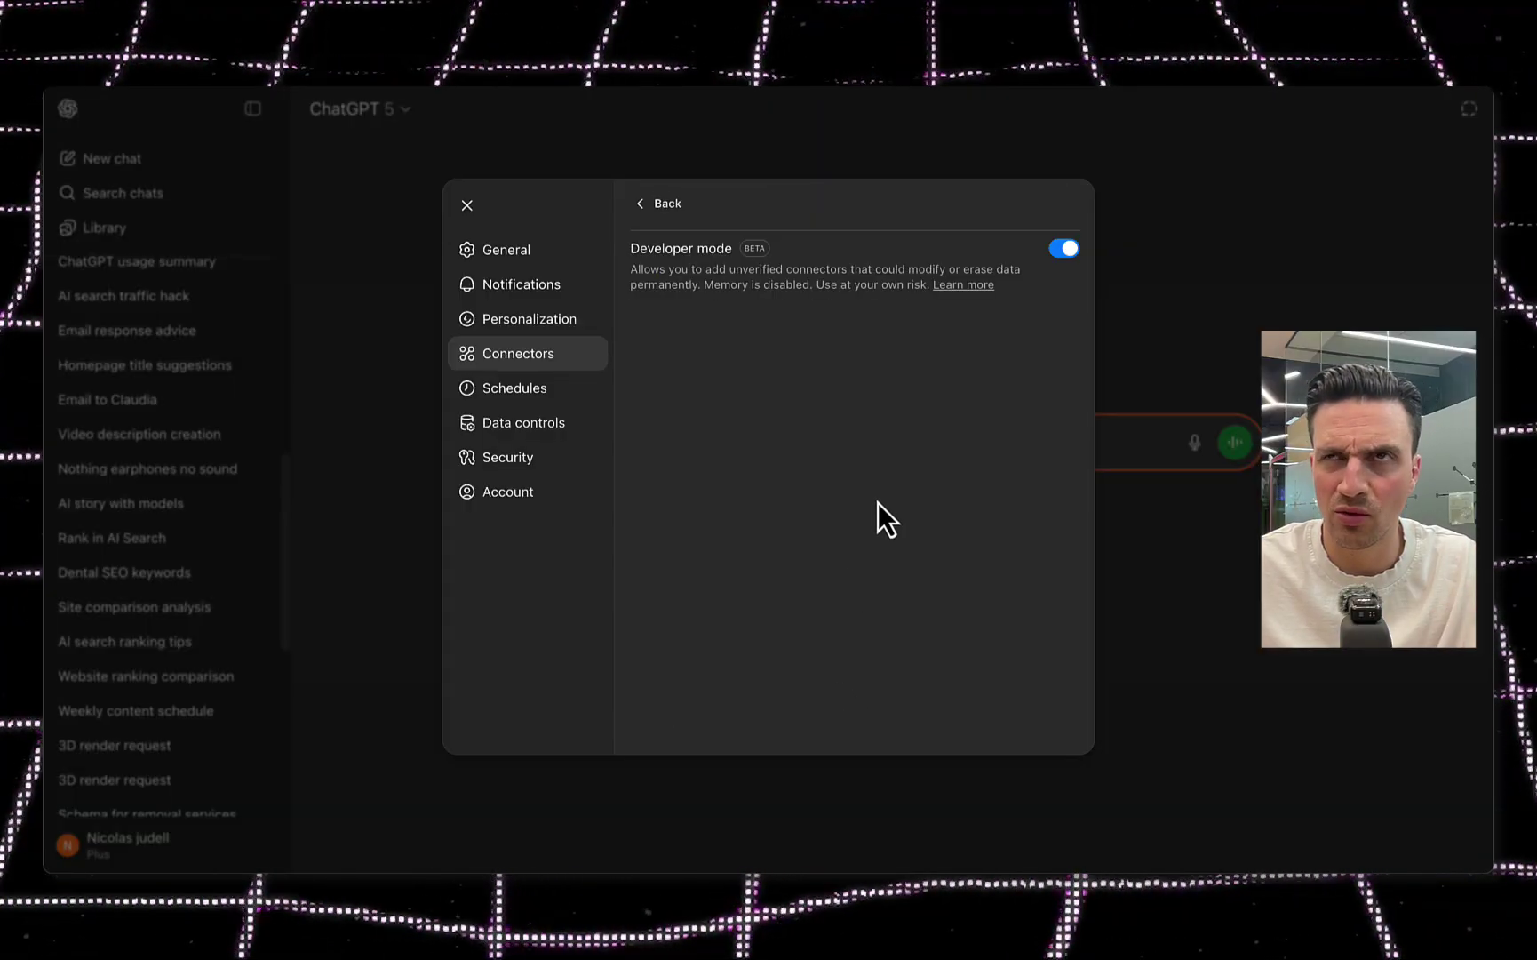
left_click_drag(630, 249, 741, 259)
left_click(717, 249)
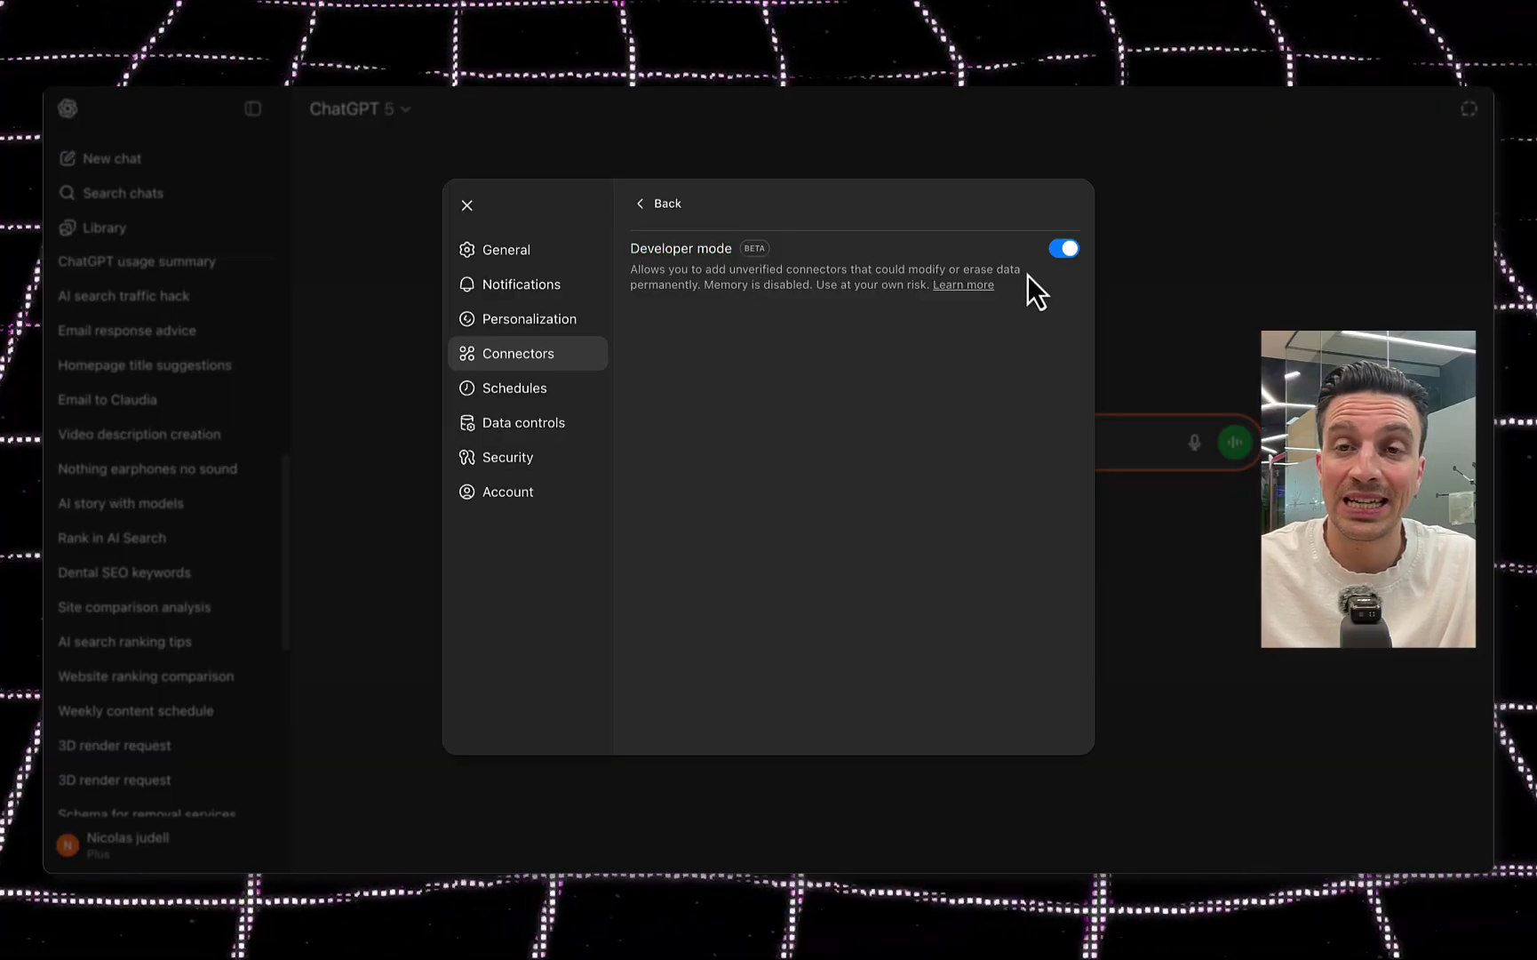
left_click(1063, 252)
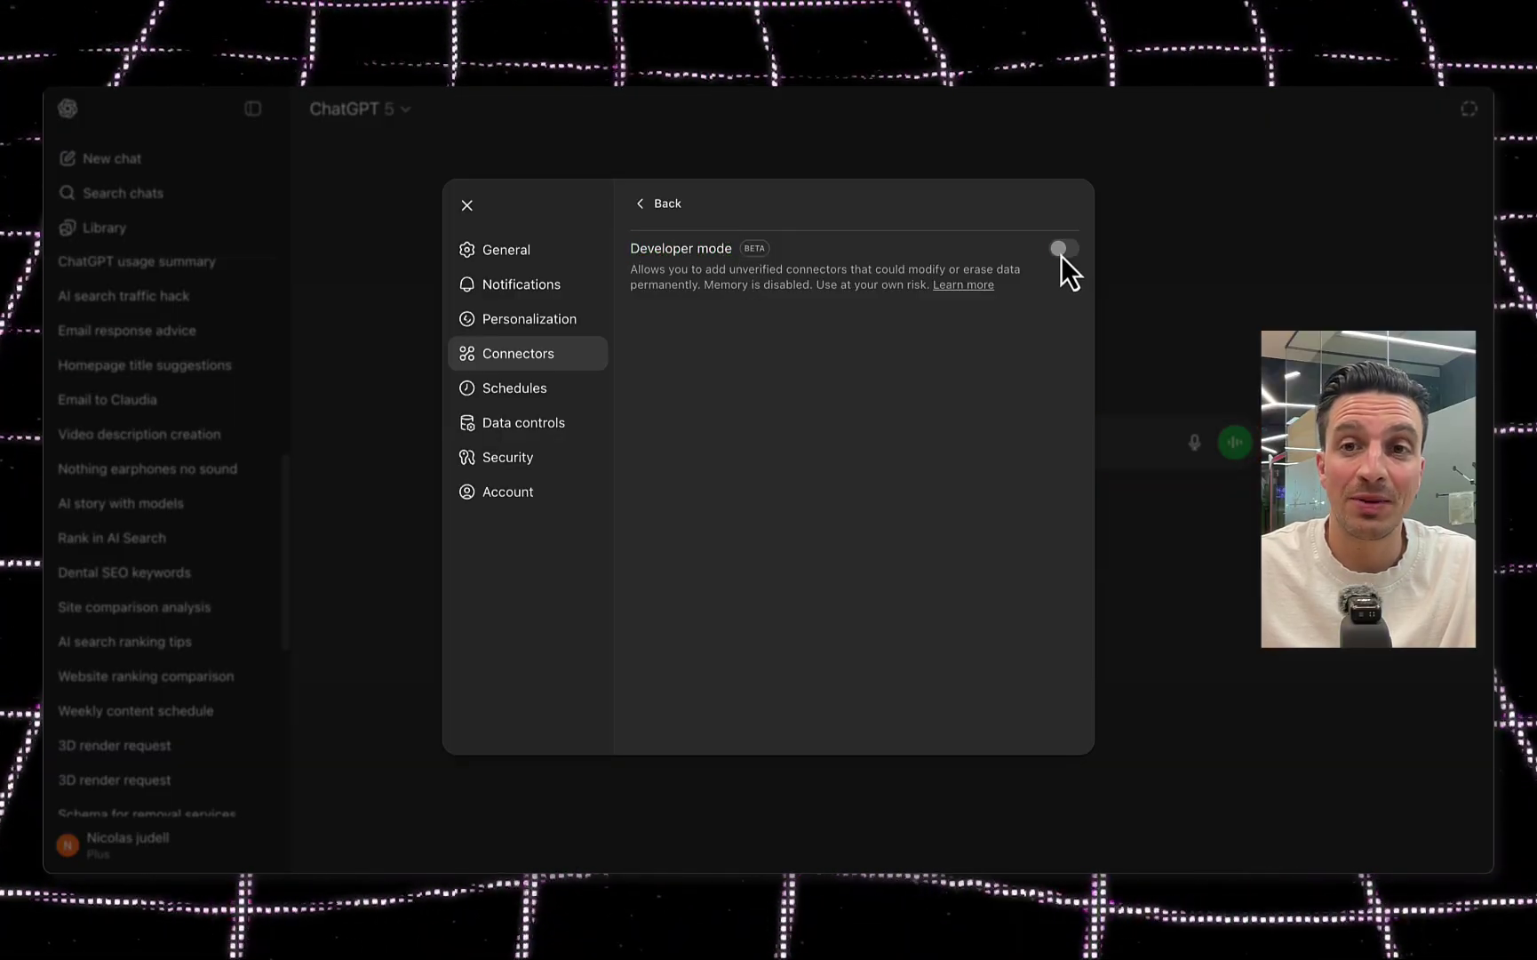
left_click(1126, 343)
left_click(176, 860)
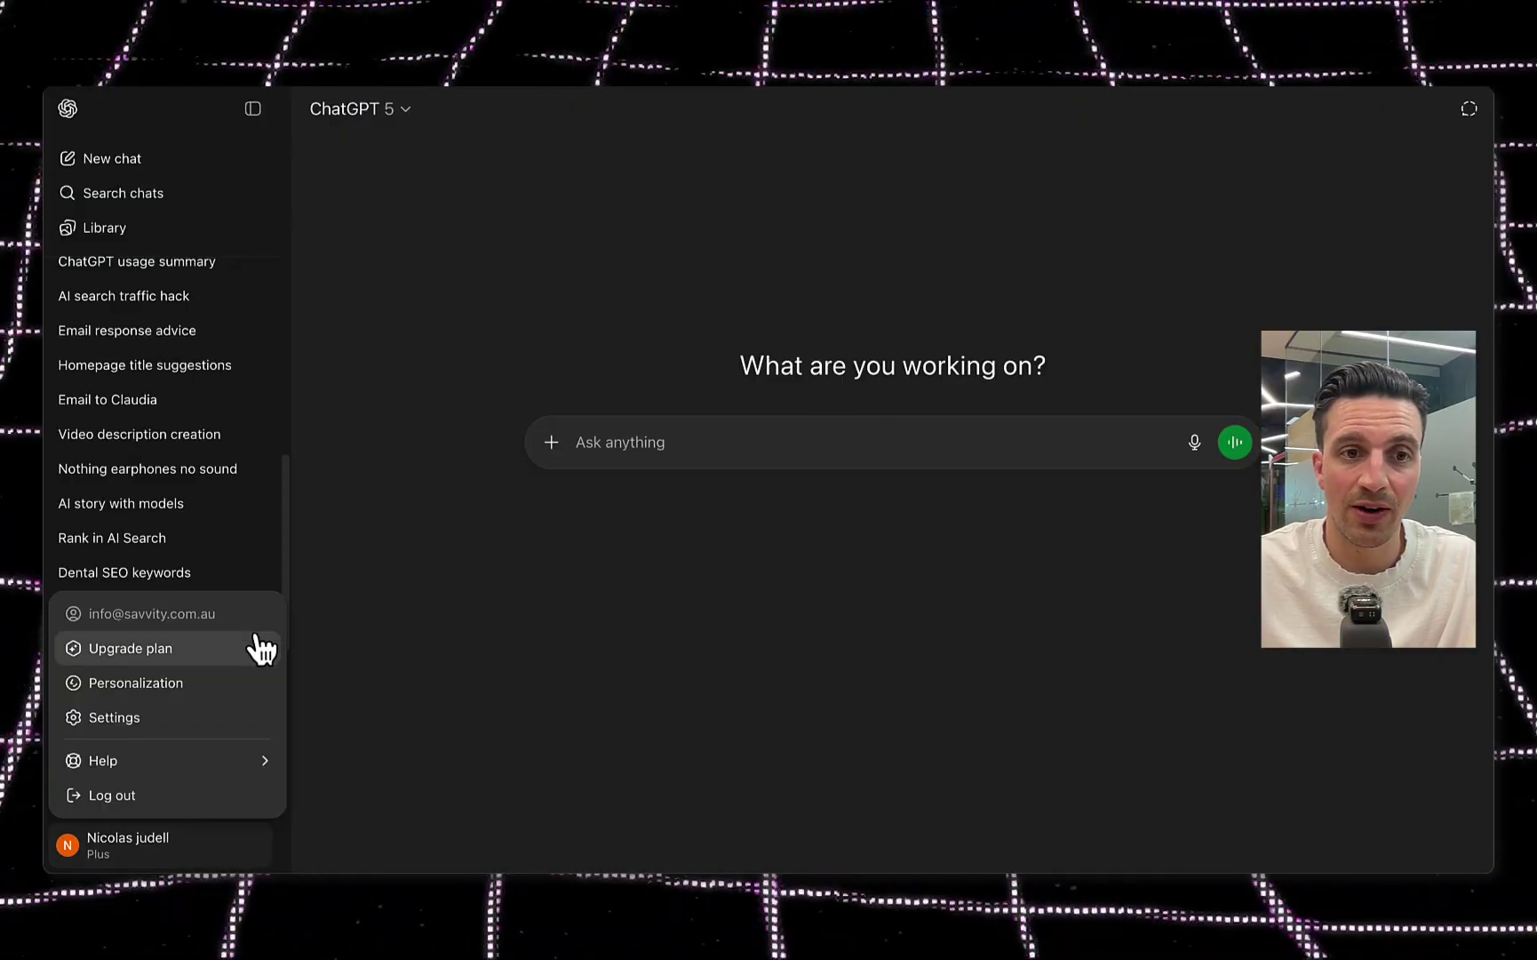
left_click(240, 684)
left_click(546, 357)
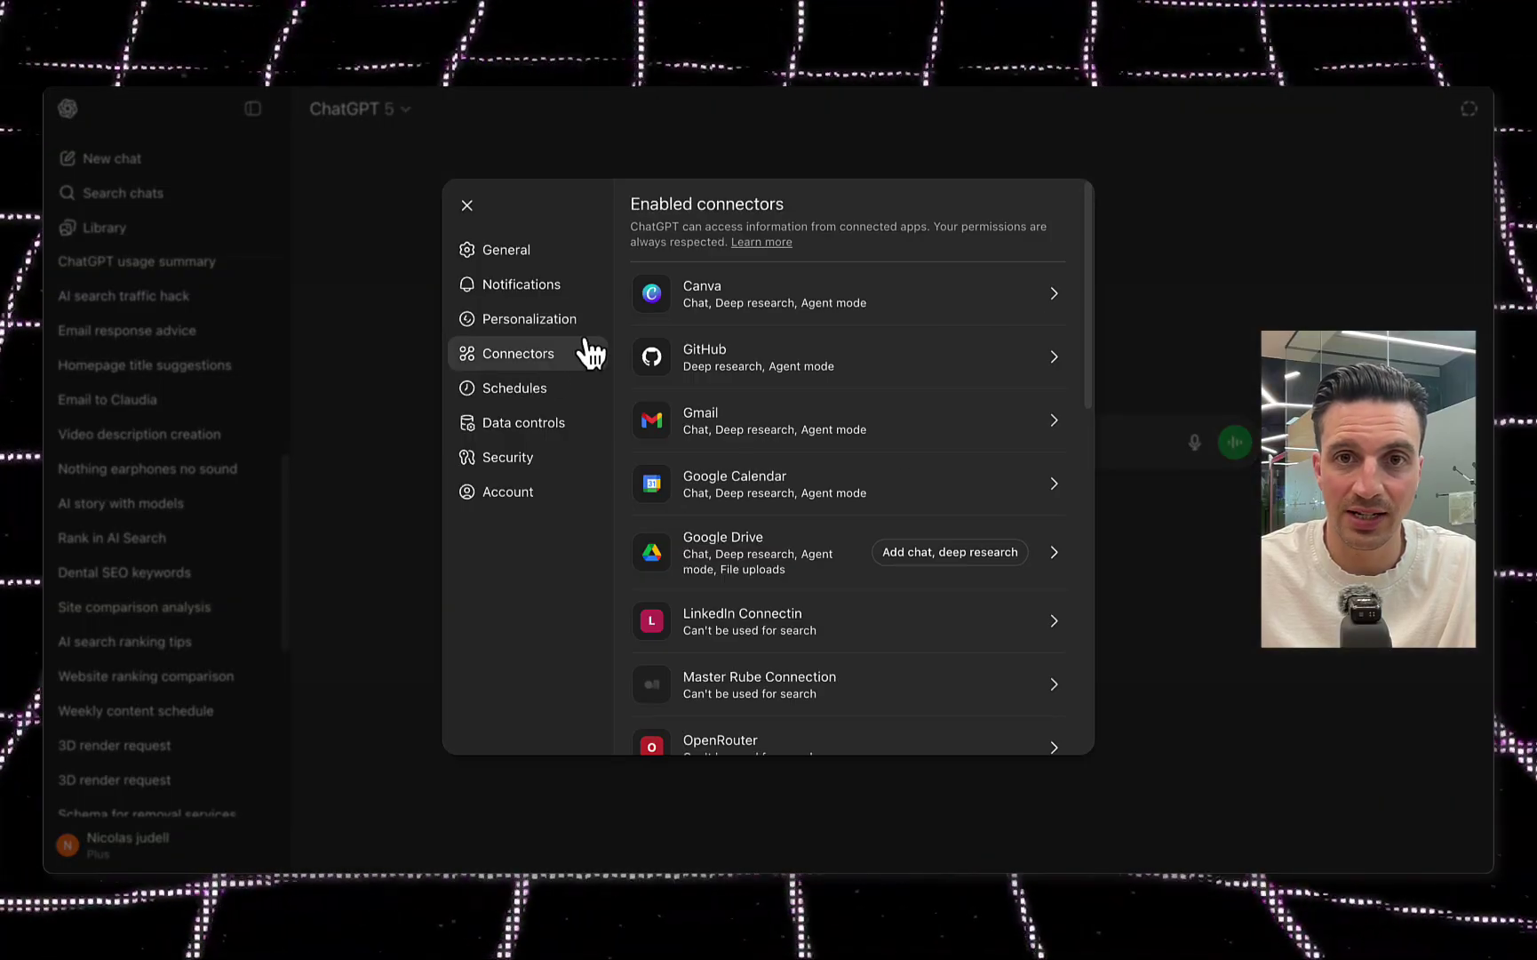
scroll(1000, 646, "down", 10)
left_click(916, 713)
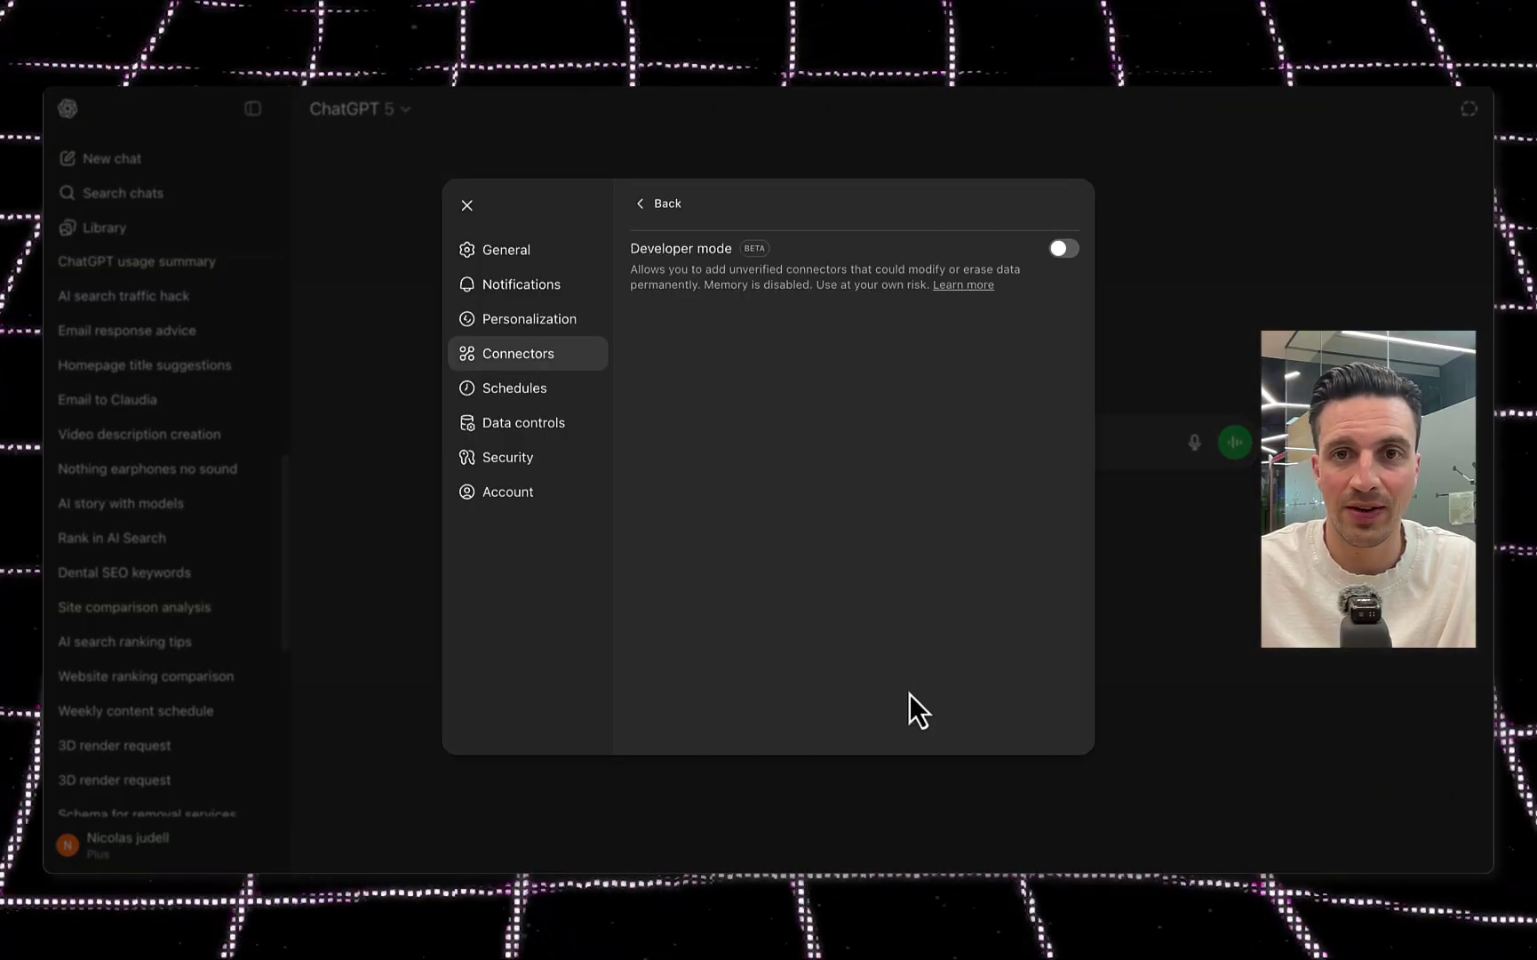
left_click(1064, 249)
left_click(1233, 271)
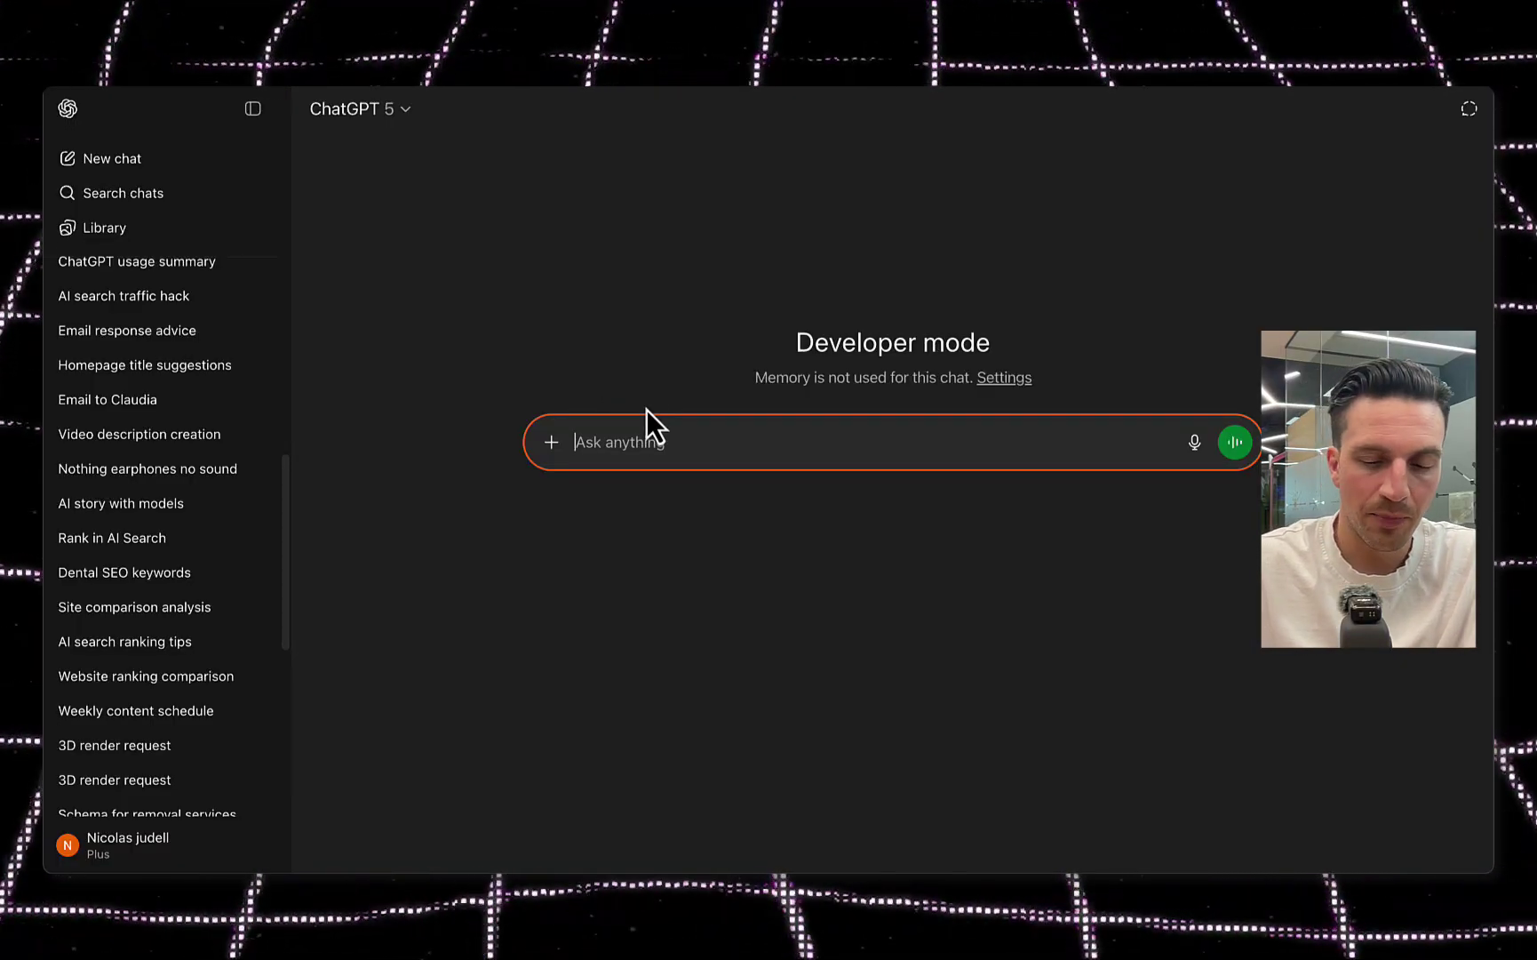
Step: Switch the chat to Developer Mode and begin adding a new custom connector
type("/")
key("Up")
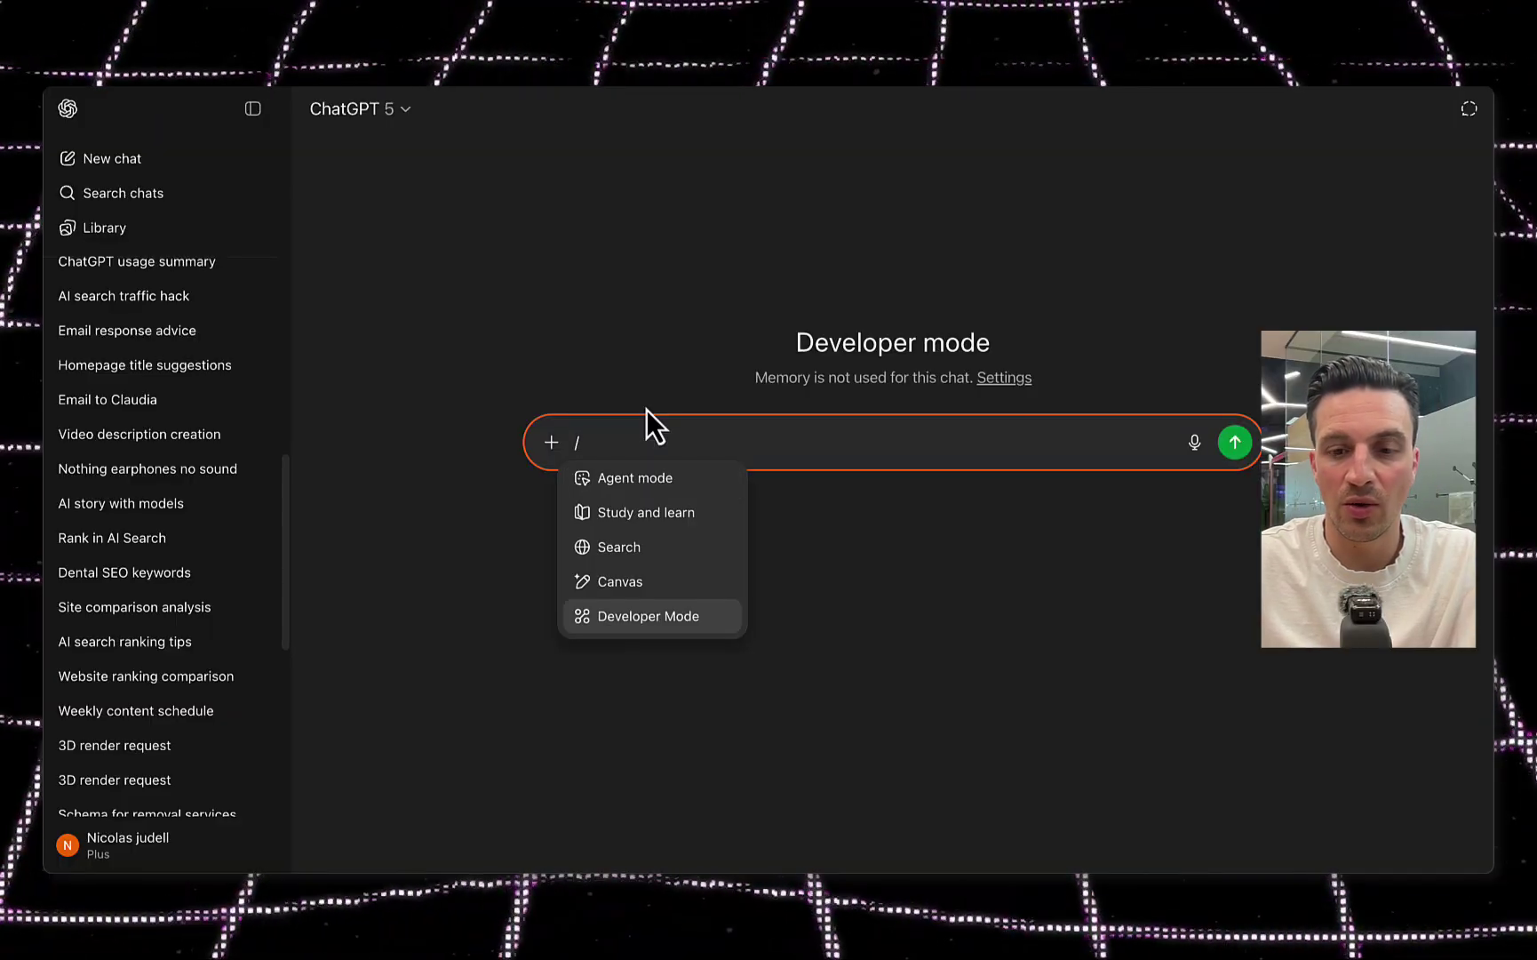
key("Return")
left_click(811, 487)
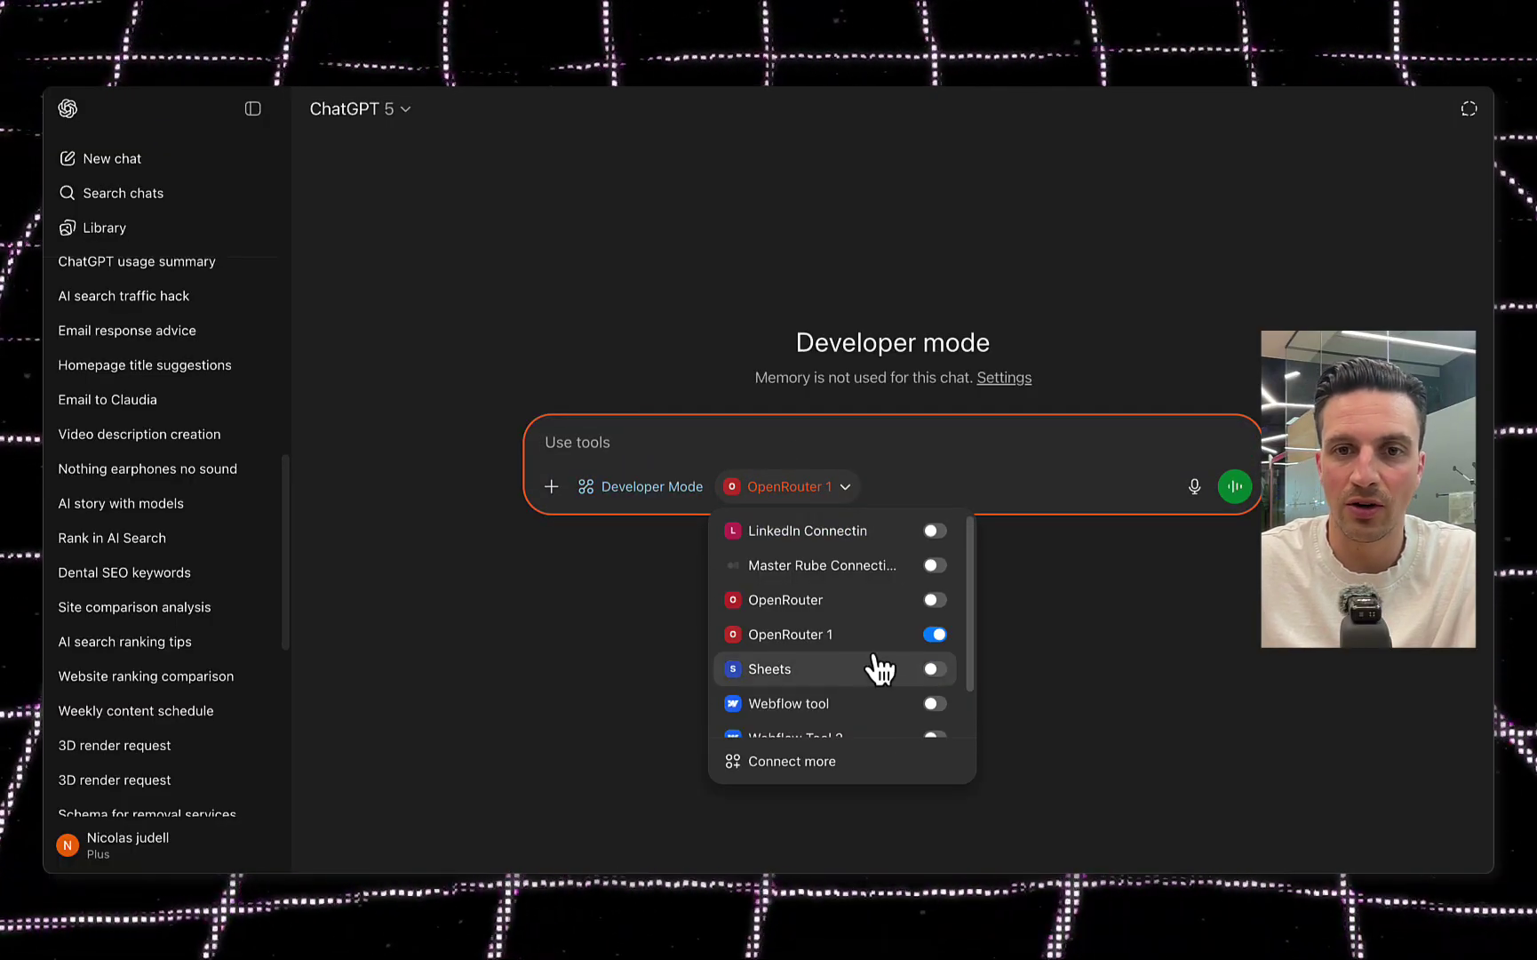
scroll(872, 651, "down", 1)
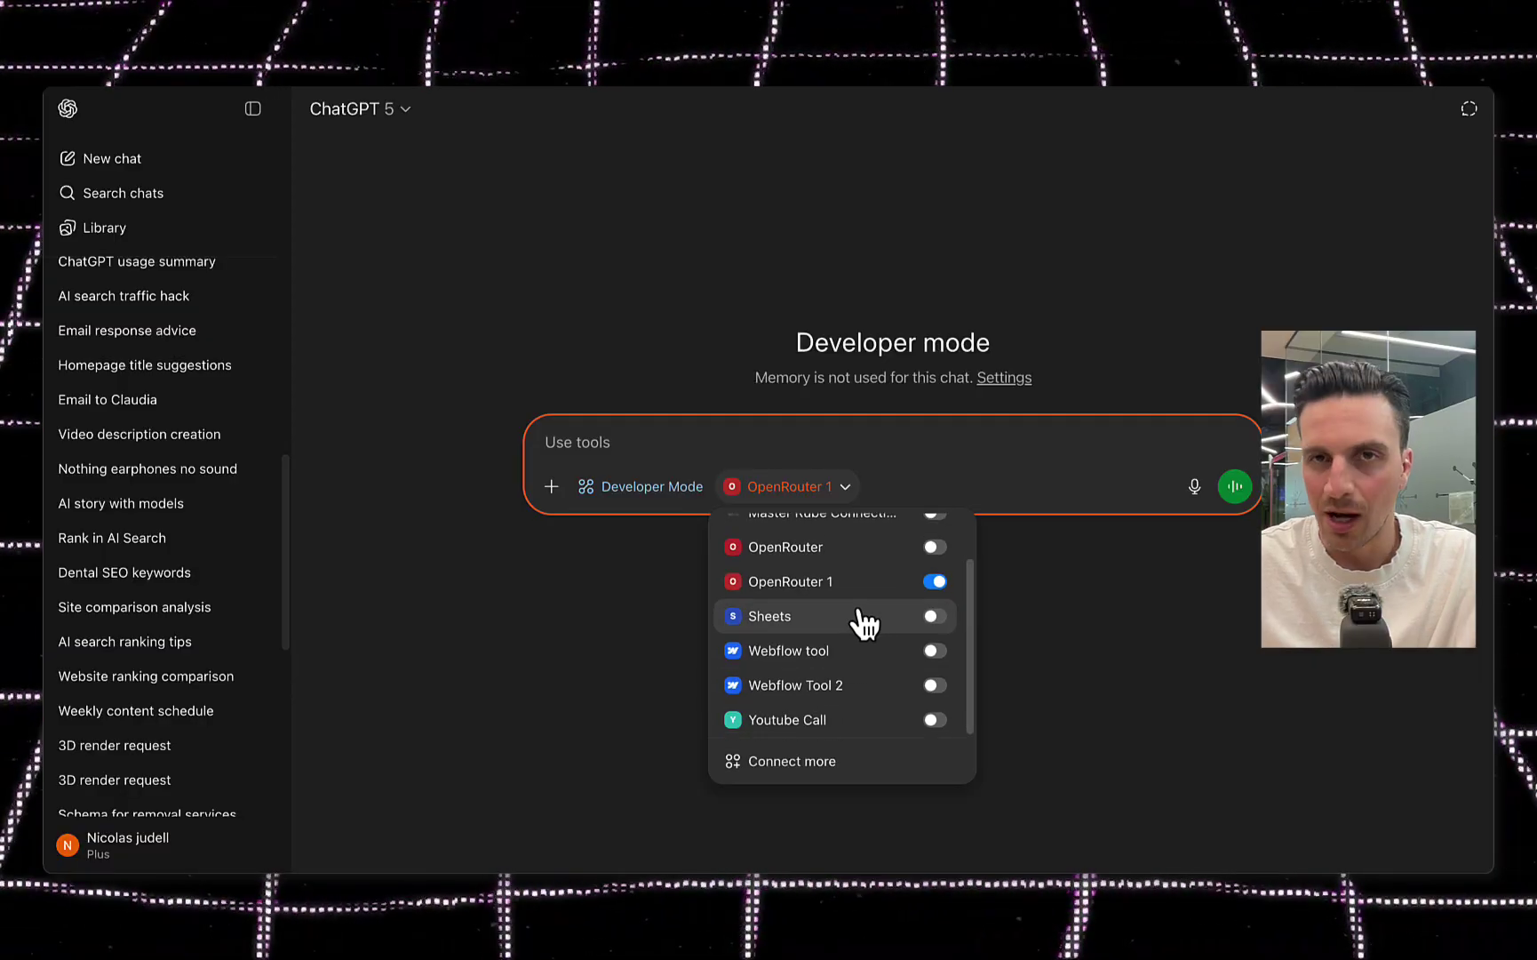
left_click(799, 764)
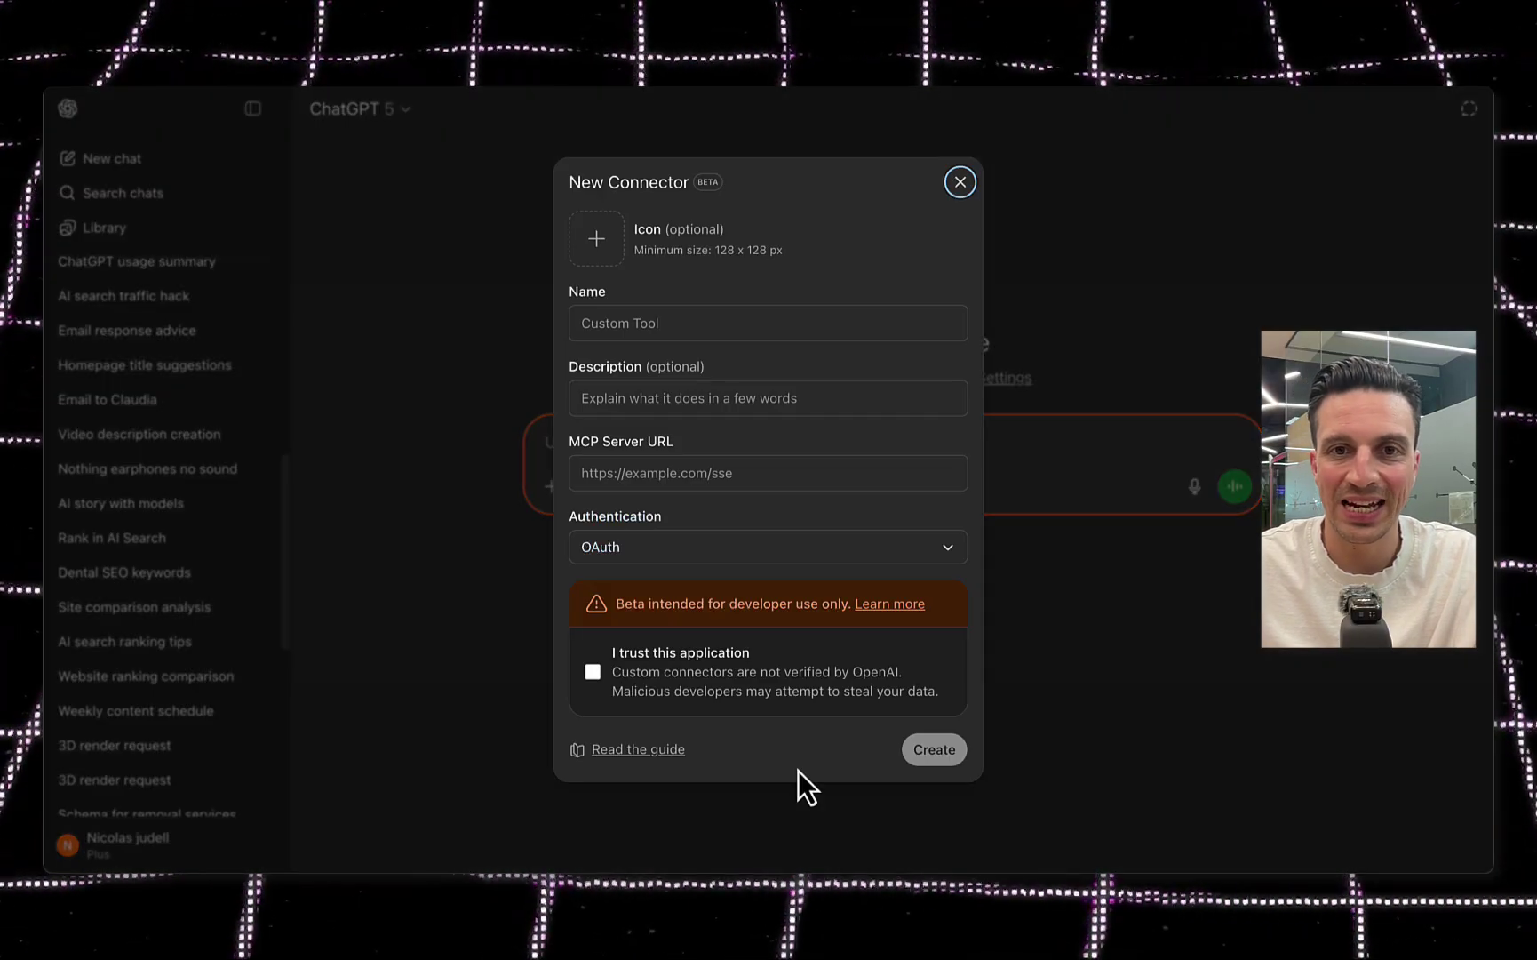
Step: Name the connector 'Openrouter master' and paste the Klavis OpenRouter server URL
left_click(737, 320)
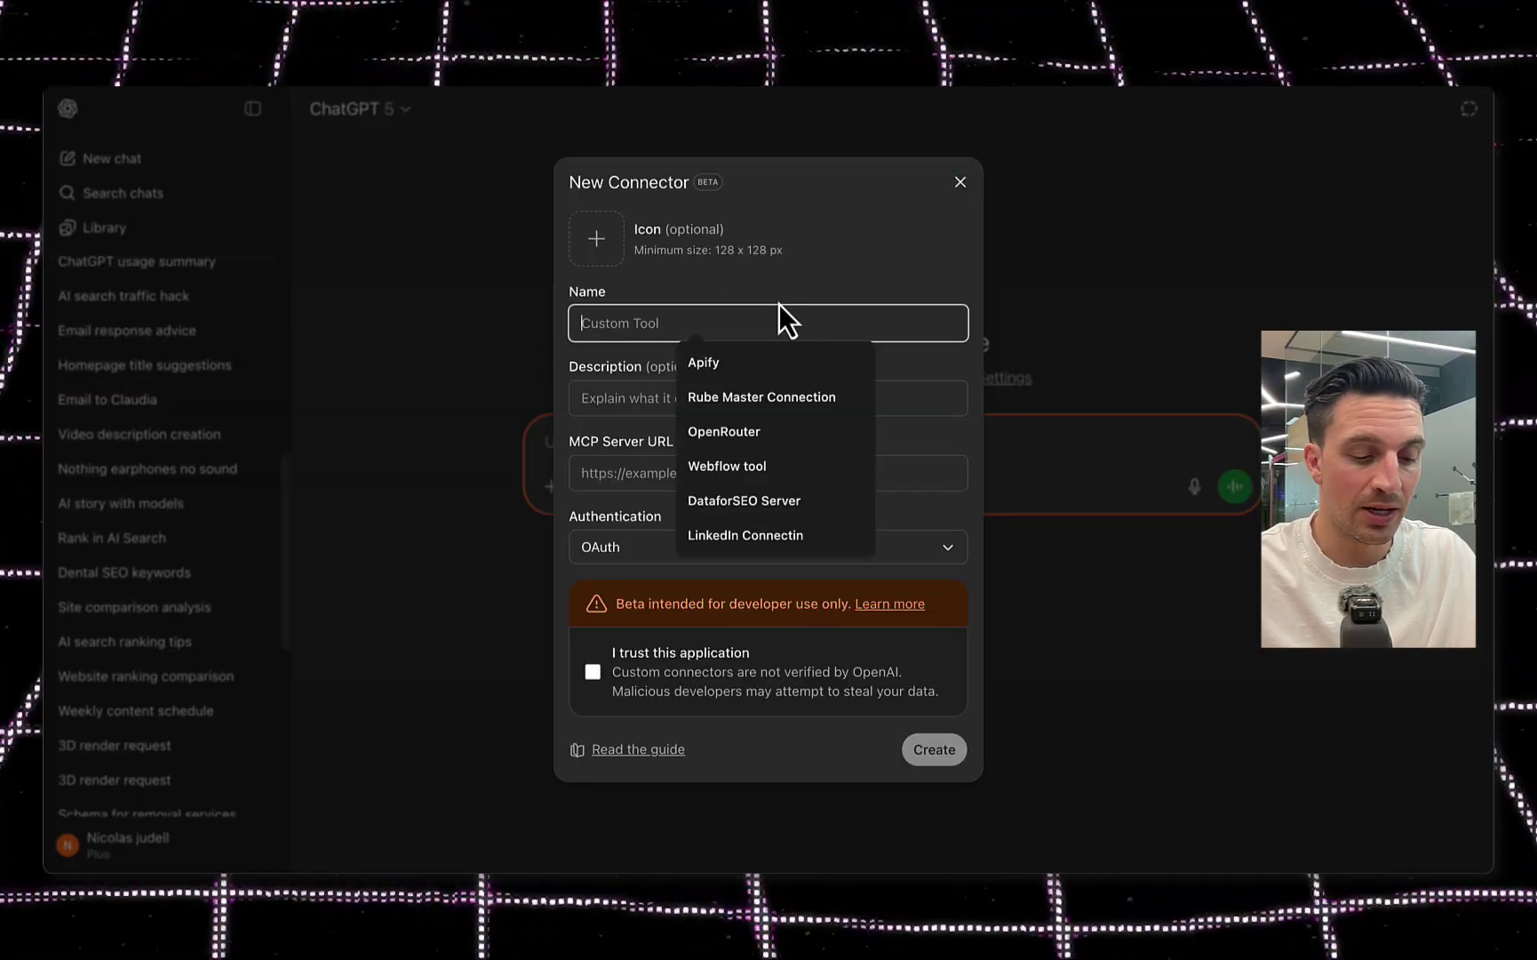
type("Openrouter master")
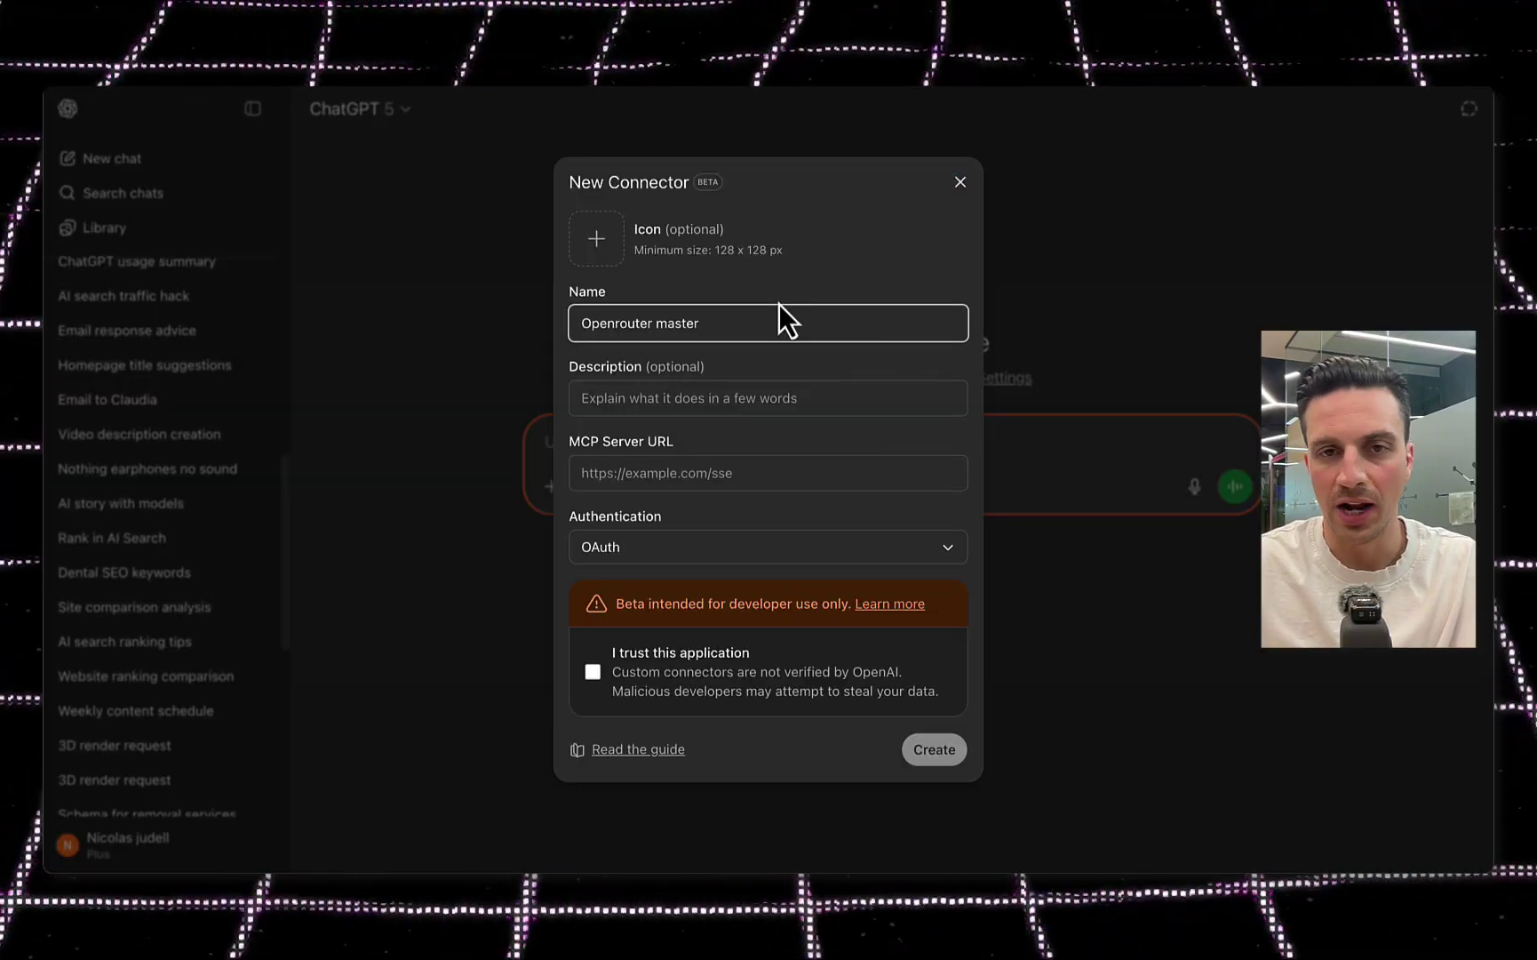
left_click(754, 398)
left_click(774, 462)
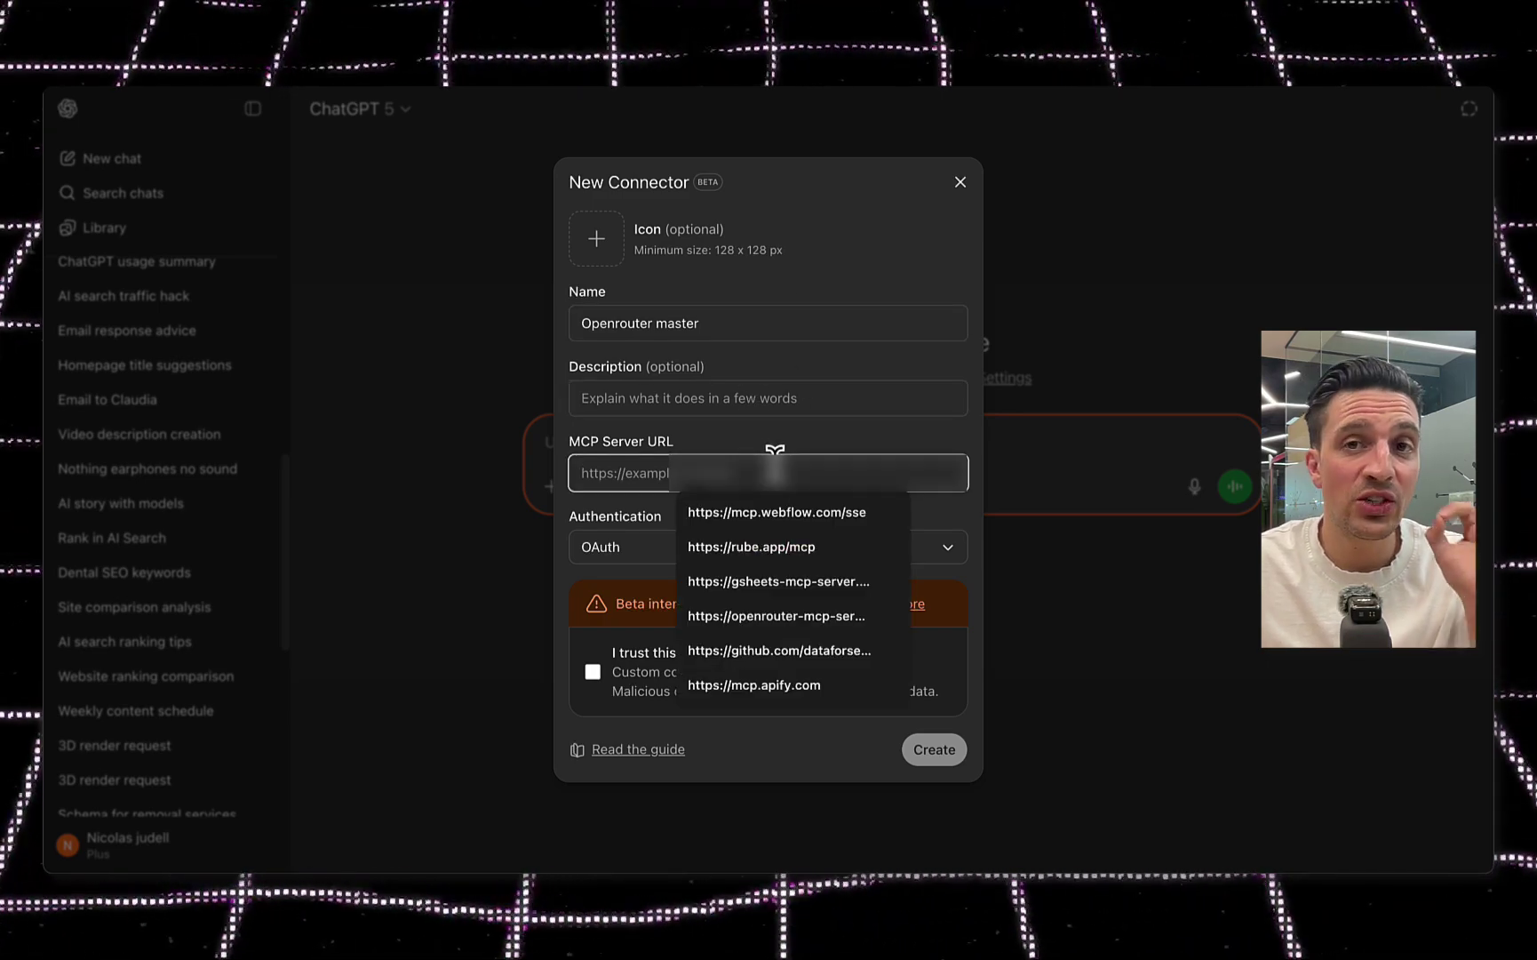
key("ctrl+v")
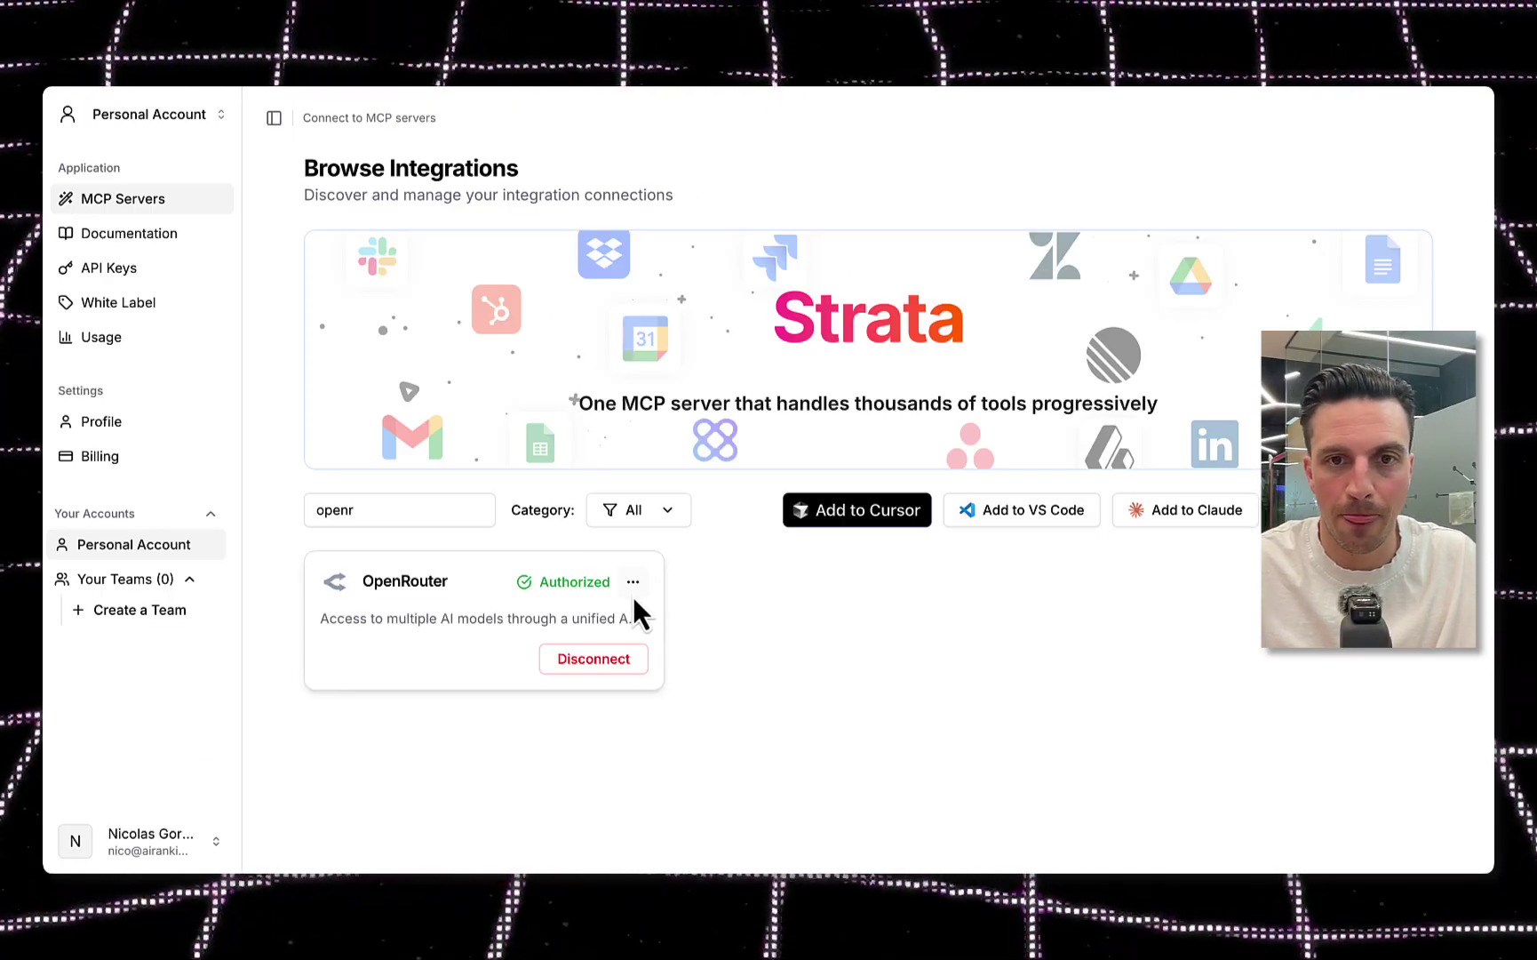
left_click(633, 582)
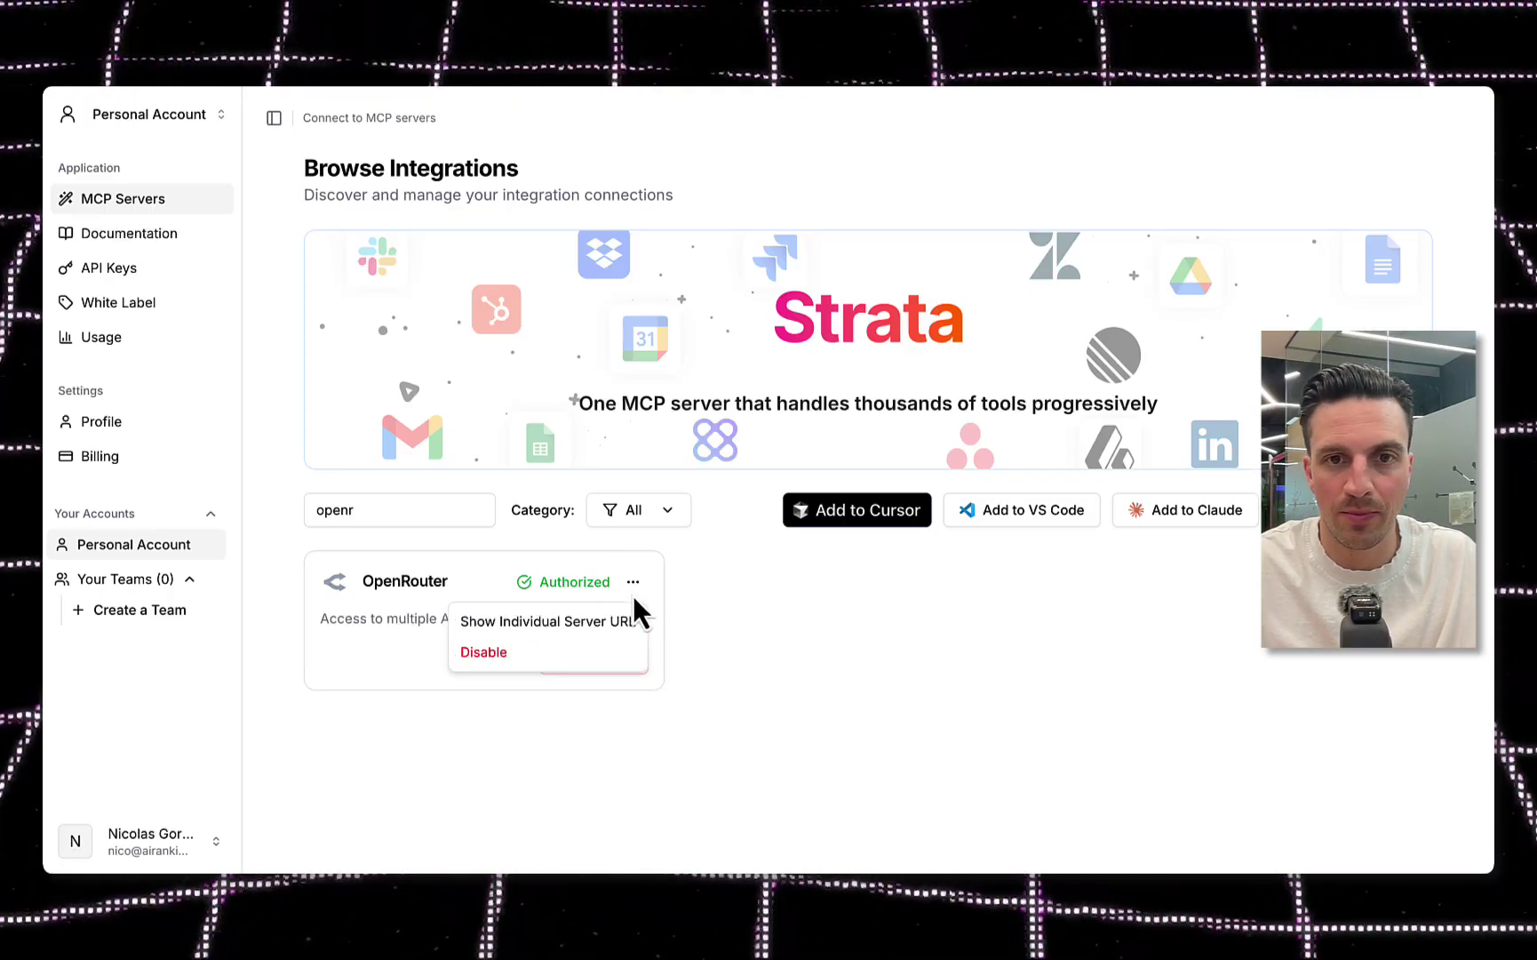
left_click(579, 621)
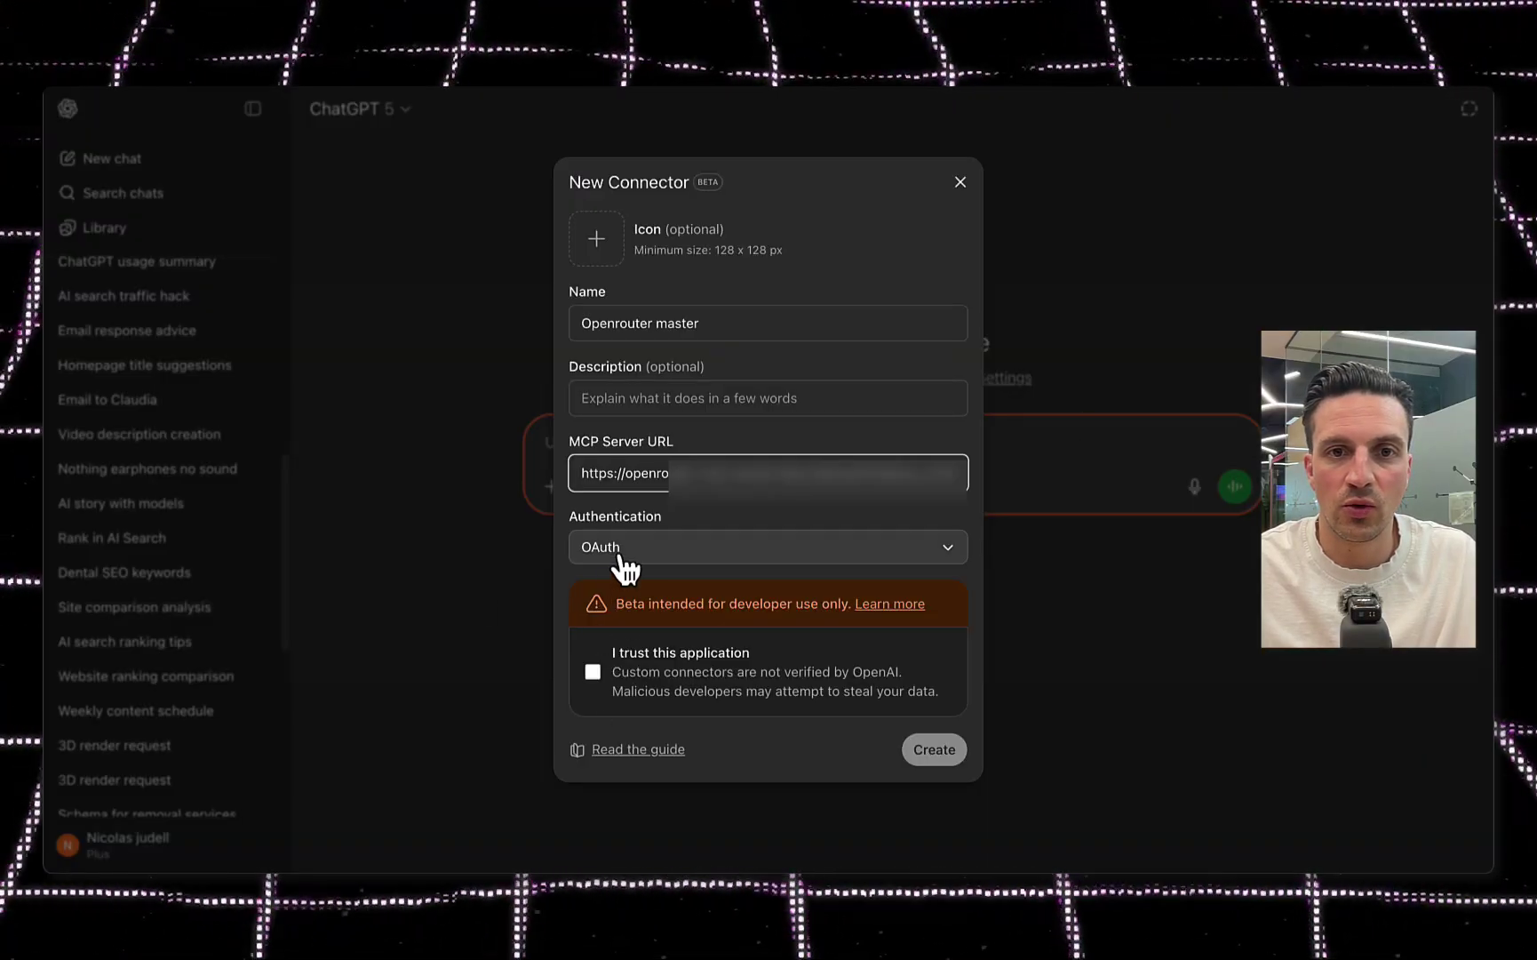
Step: Set authentication to No authentication, confirm trust, and create the connector
left_click(633, 550)
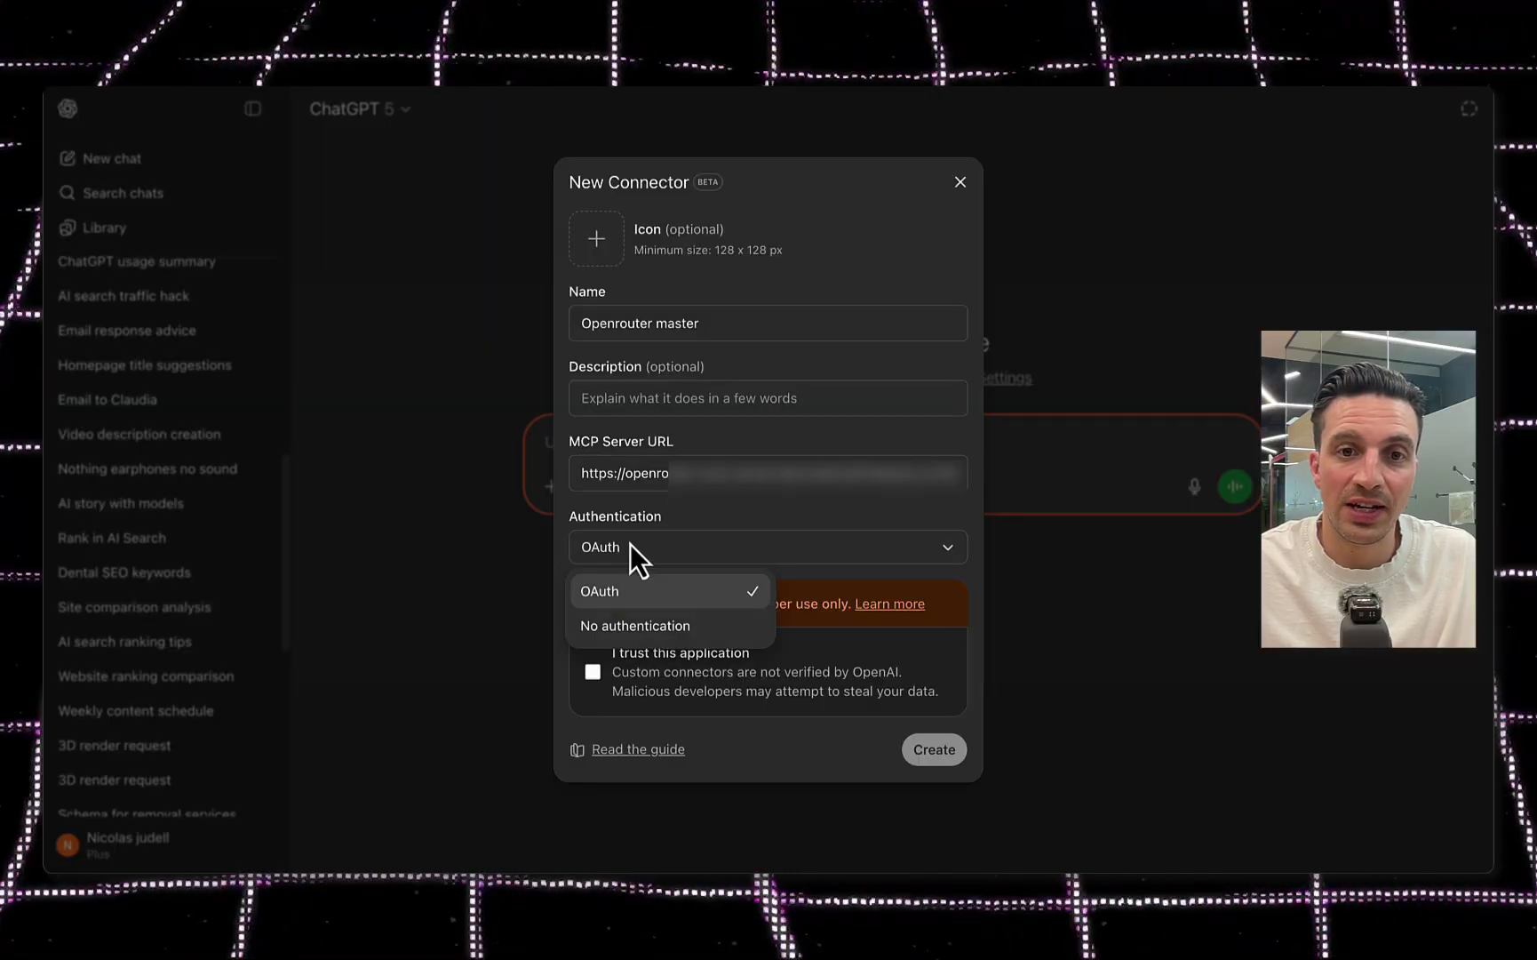
left_click(641, 630)
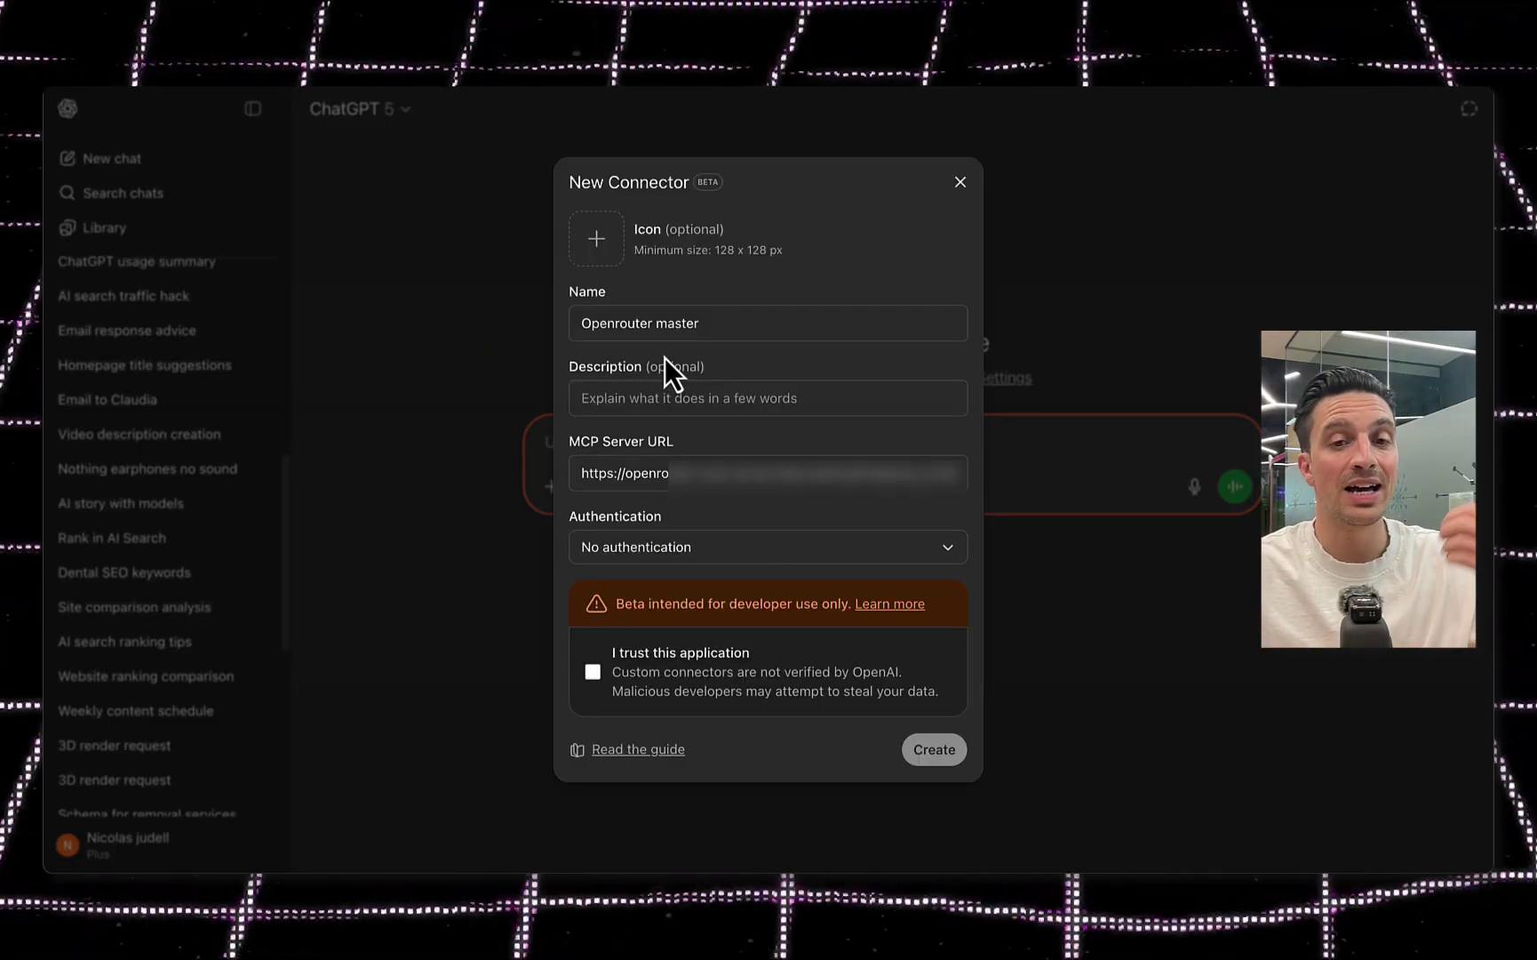
left_click(593, 673)
left_click(963, 752)
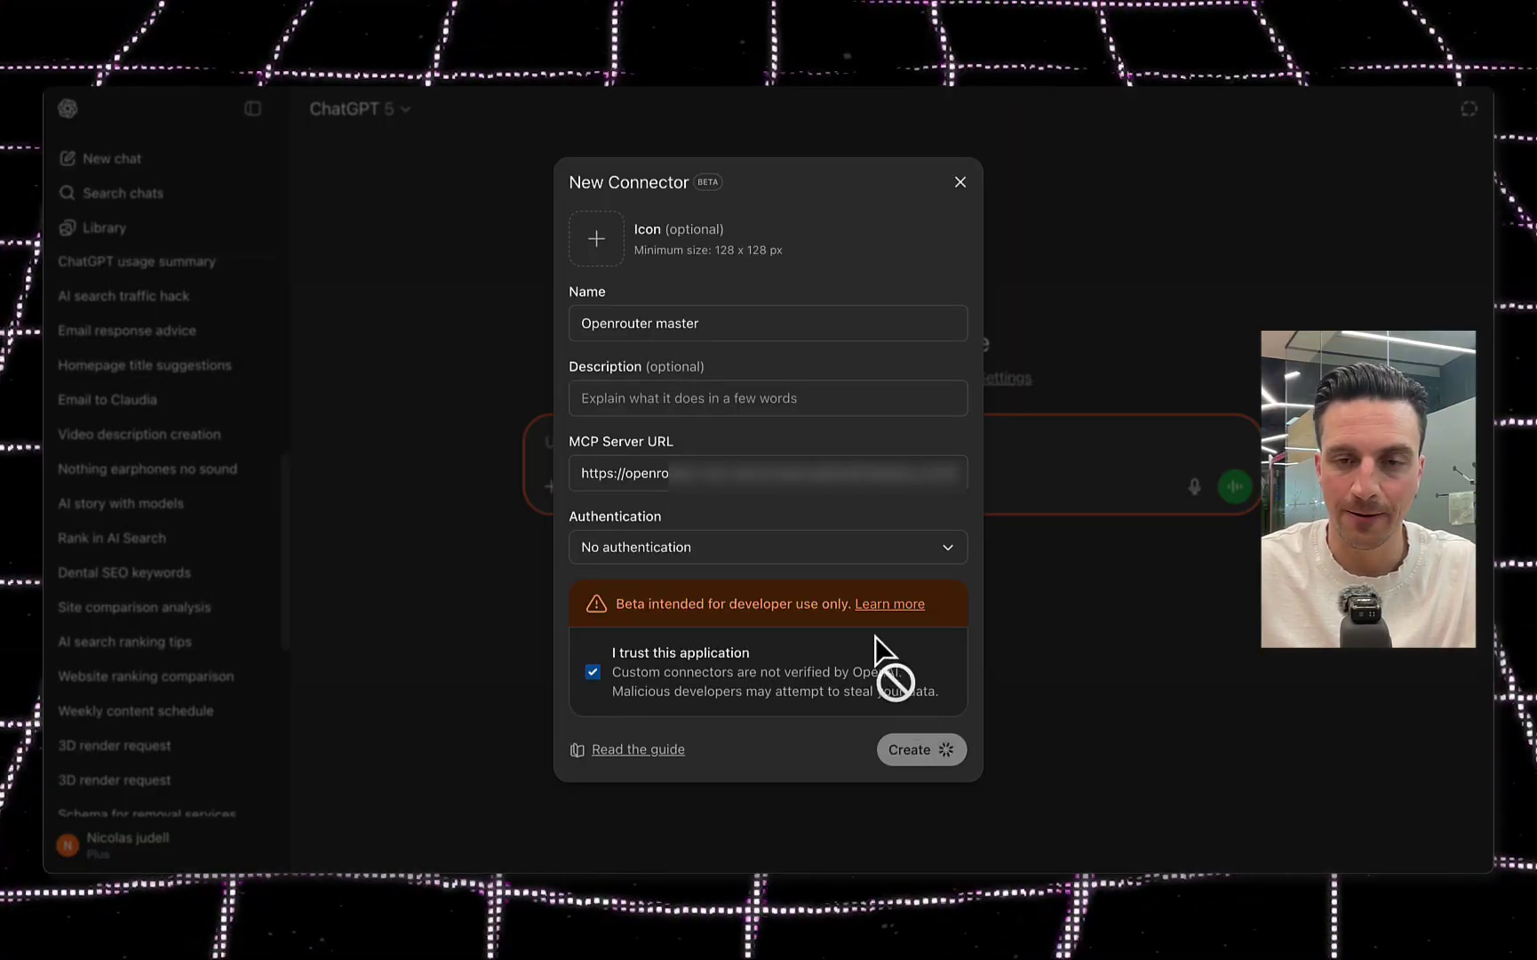
Step: Enable the Openrouter master connector and disable OpenRouter 1 for this chat
left_click(800, 488)
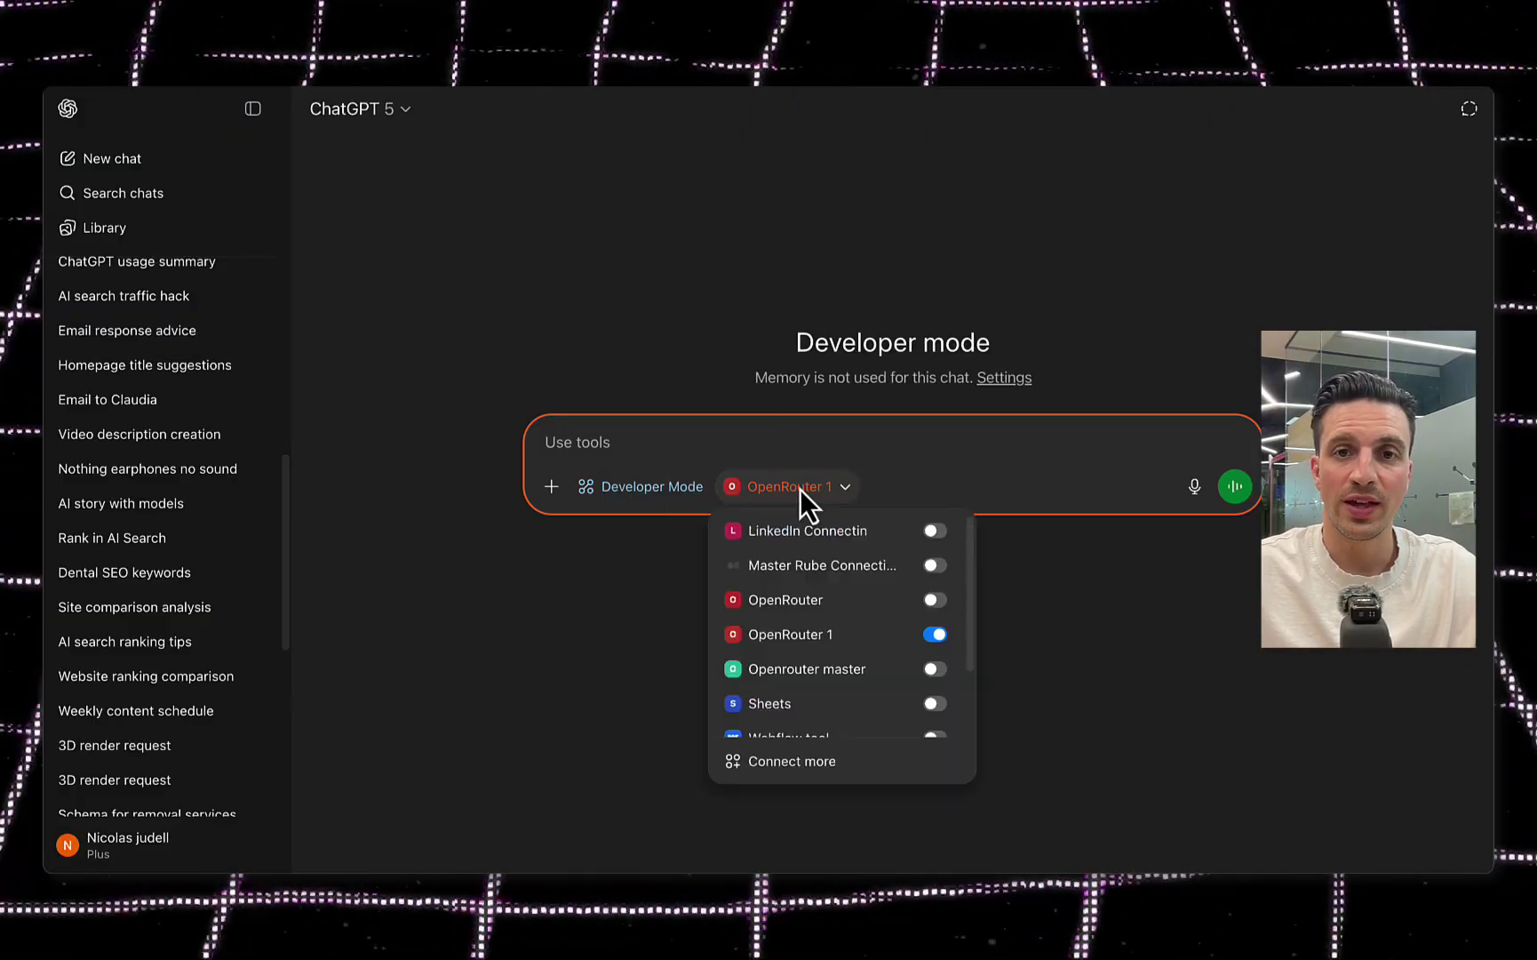
left_click(935, 669)
left_click(935, 633)
left_click(599, 640)
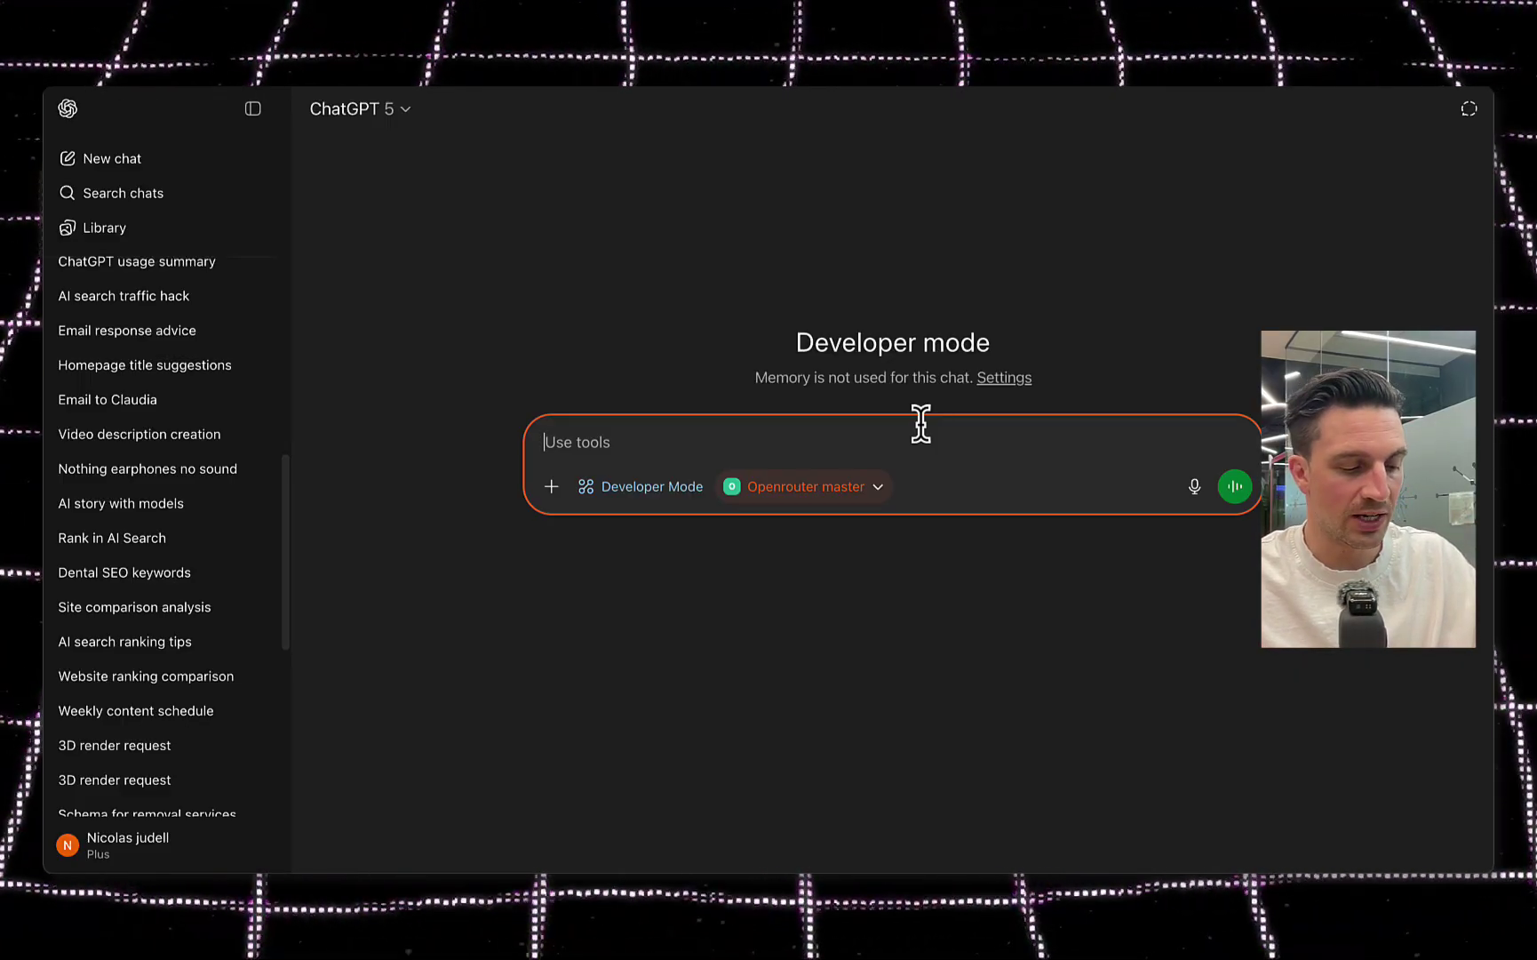
Step: Dictate the AI-in-education poem prompt for Claude 3.7, Gemini 2.5 Flash and DeepSeek, and send it
key("alt+space")
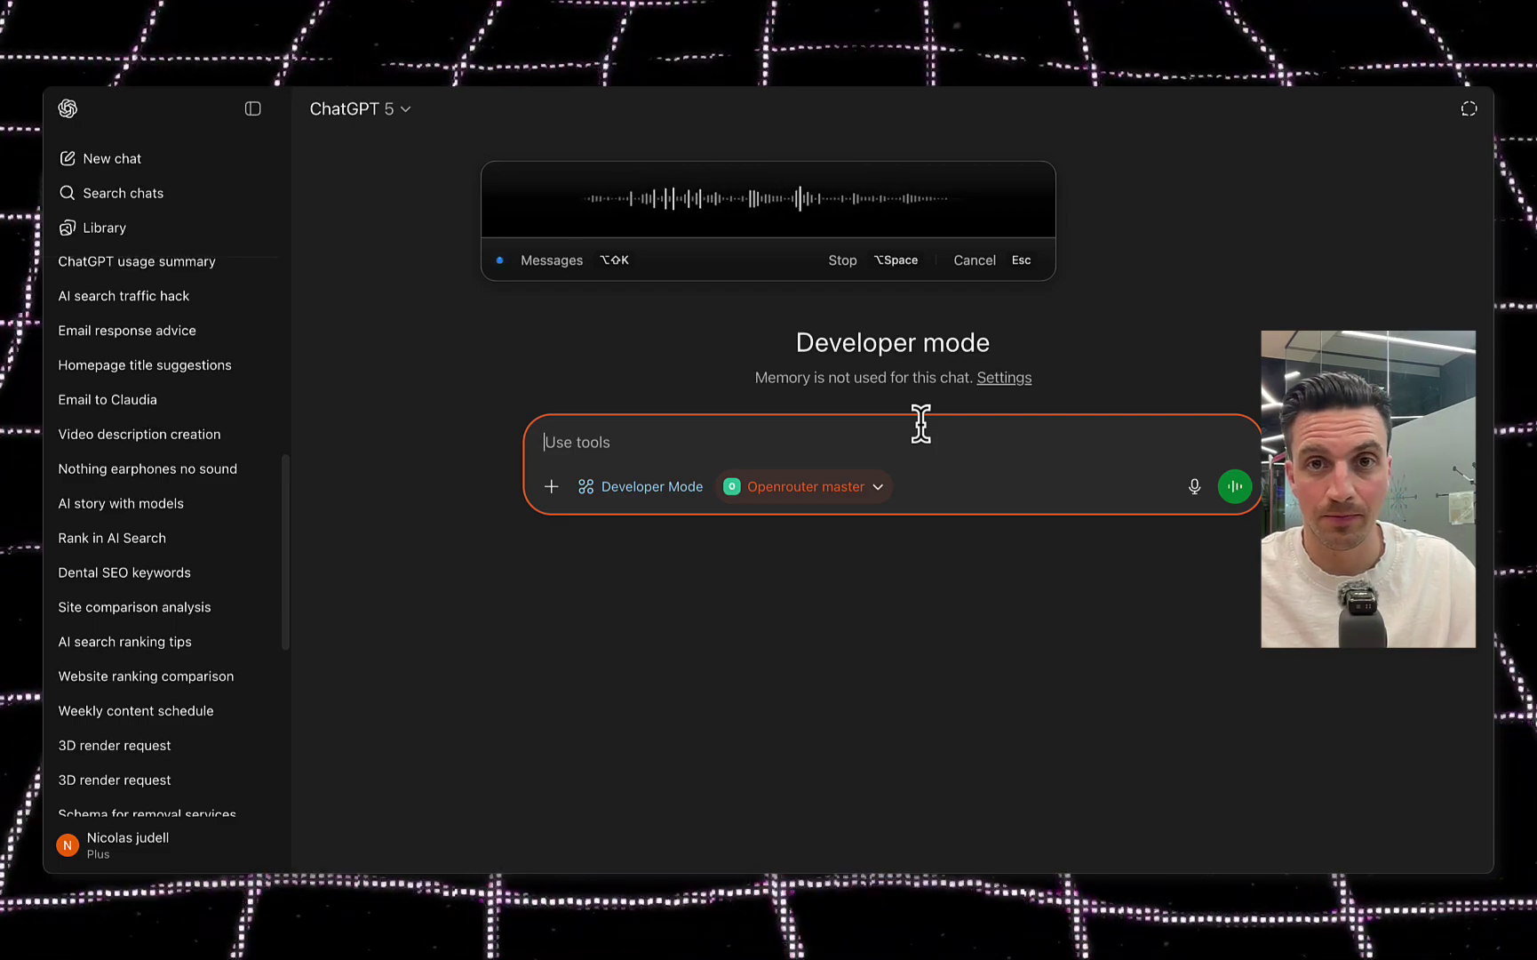
key("alt+space")
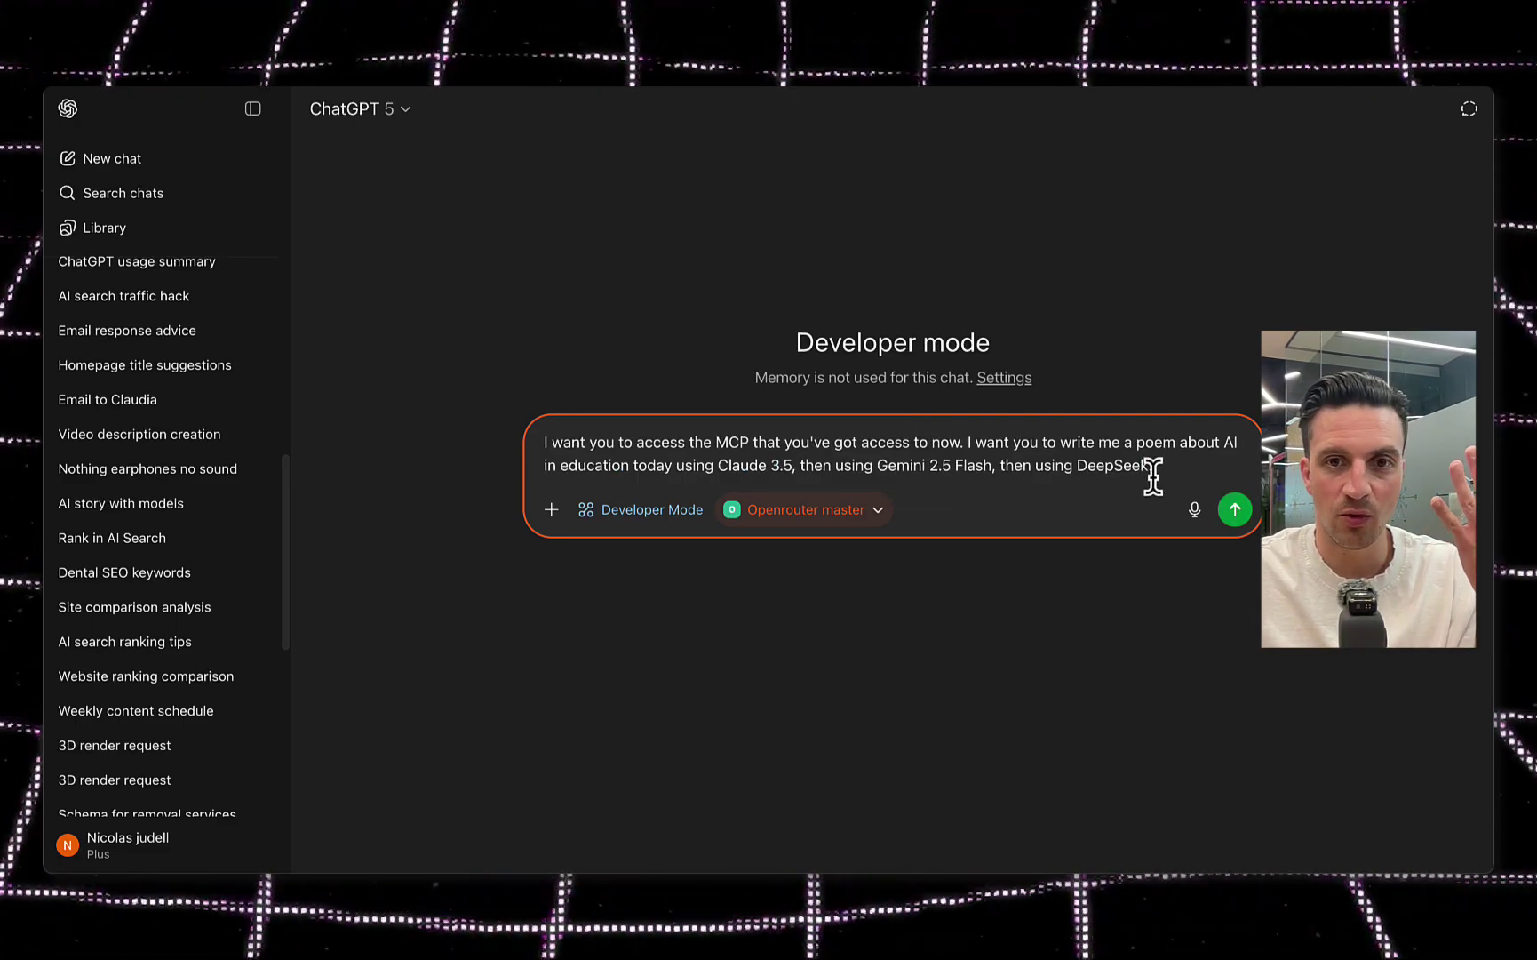
left_click(793, 457)
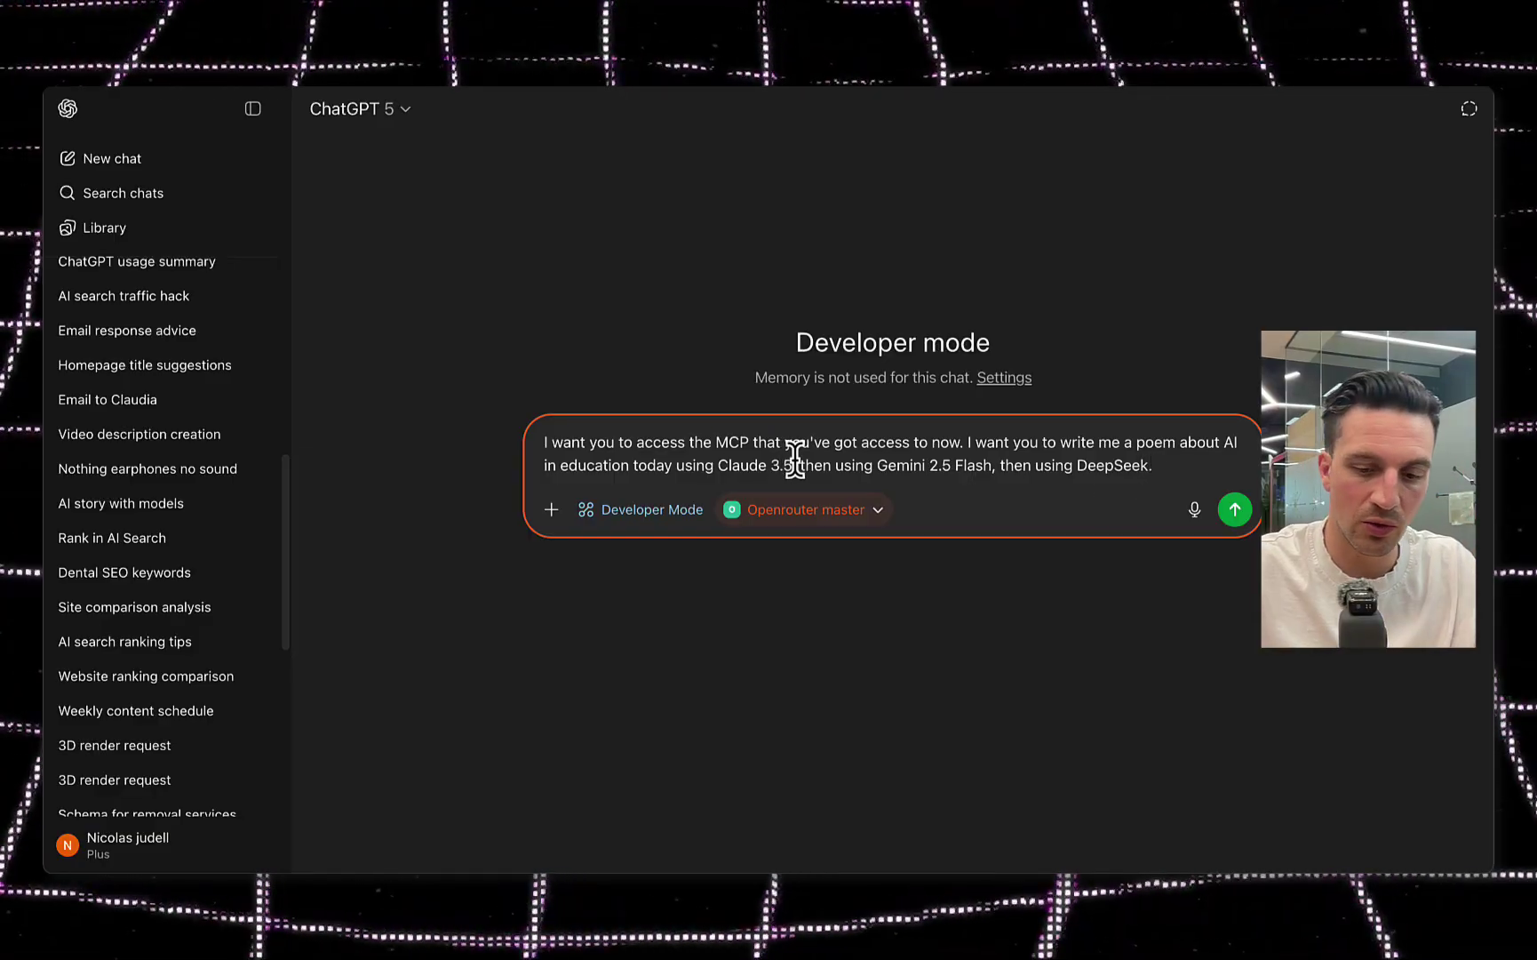
key("BackSpace")
type("7")
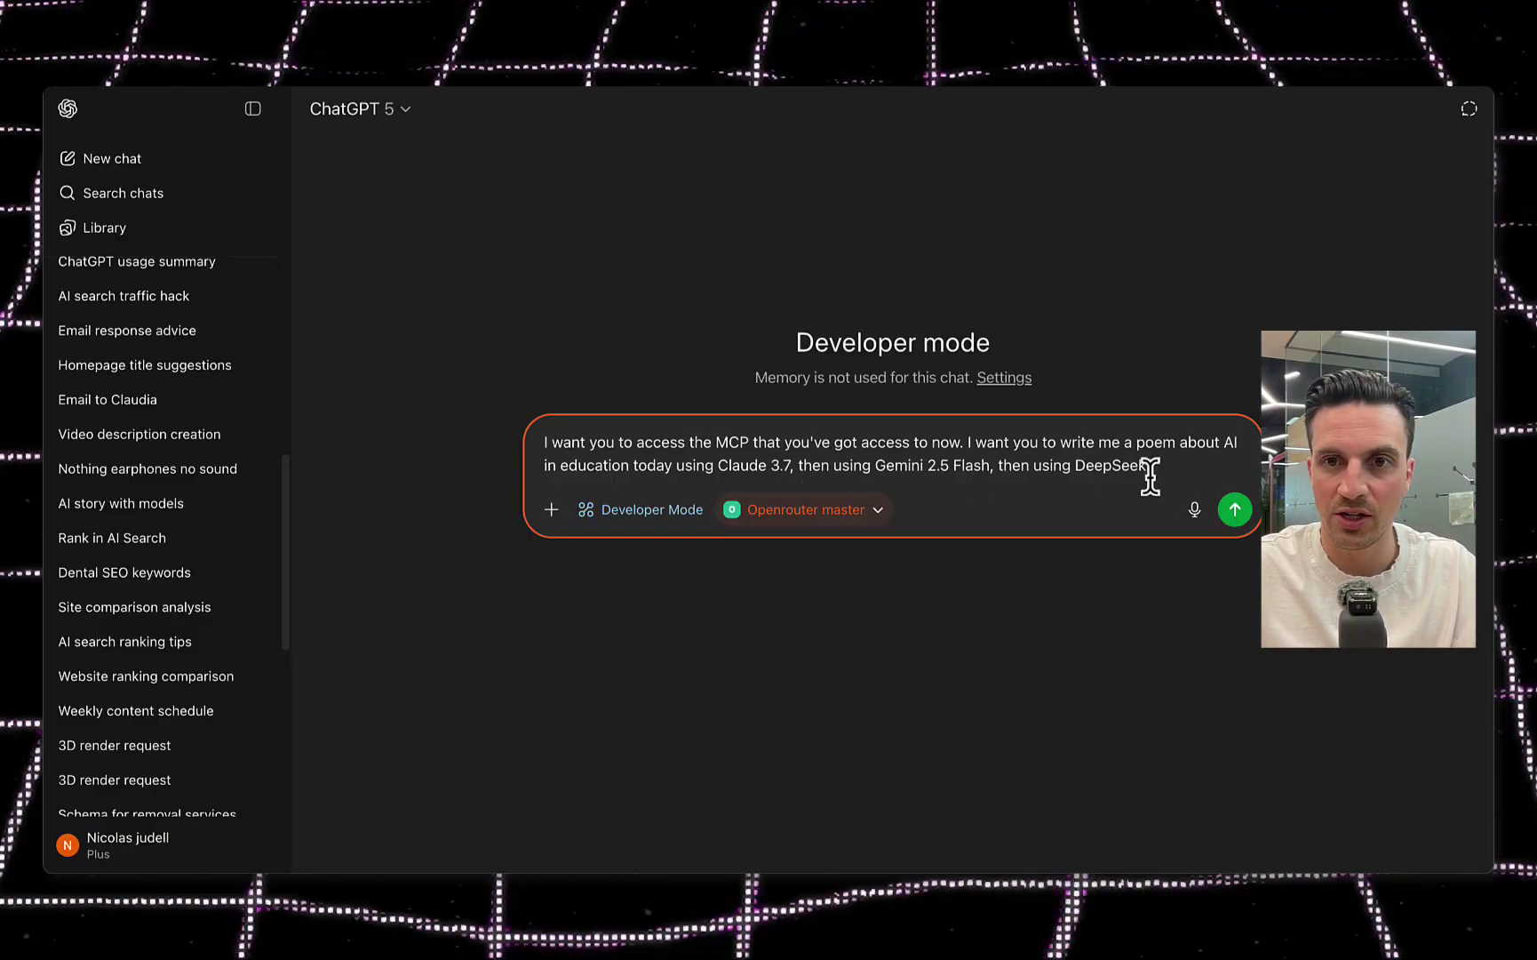
left_click(1231, 515)
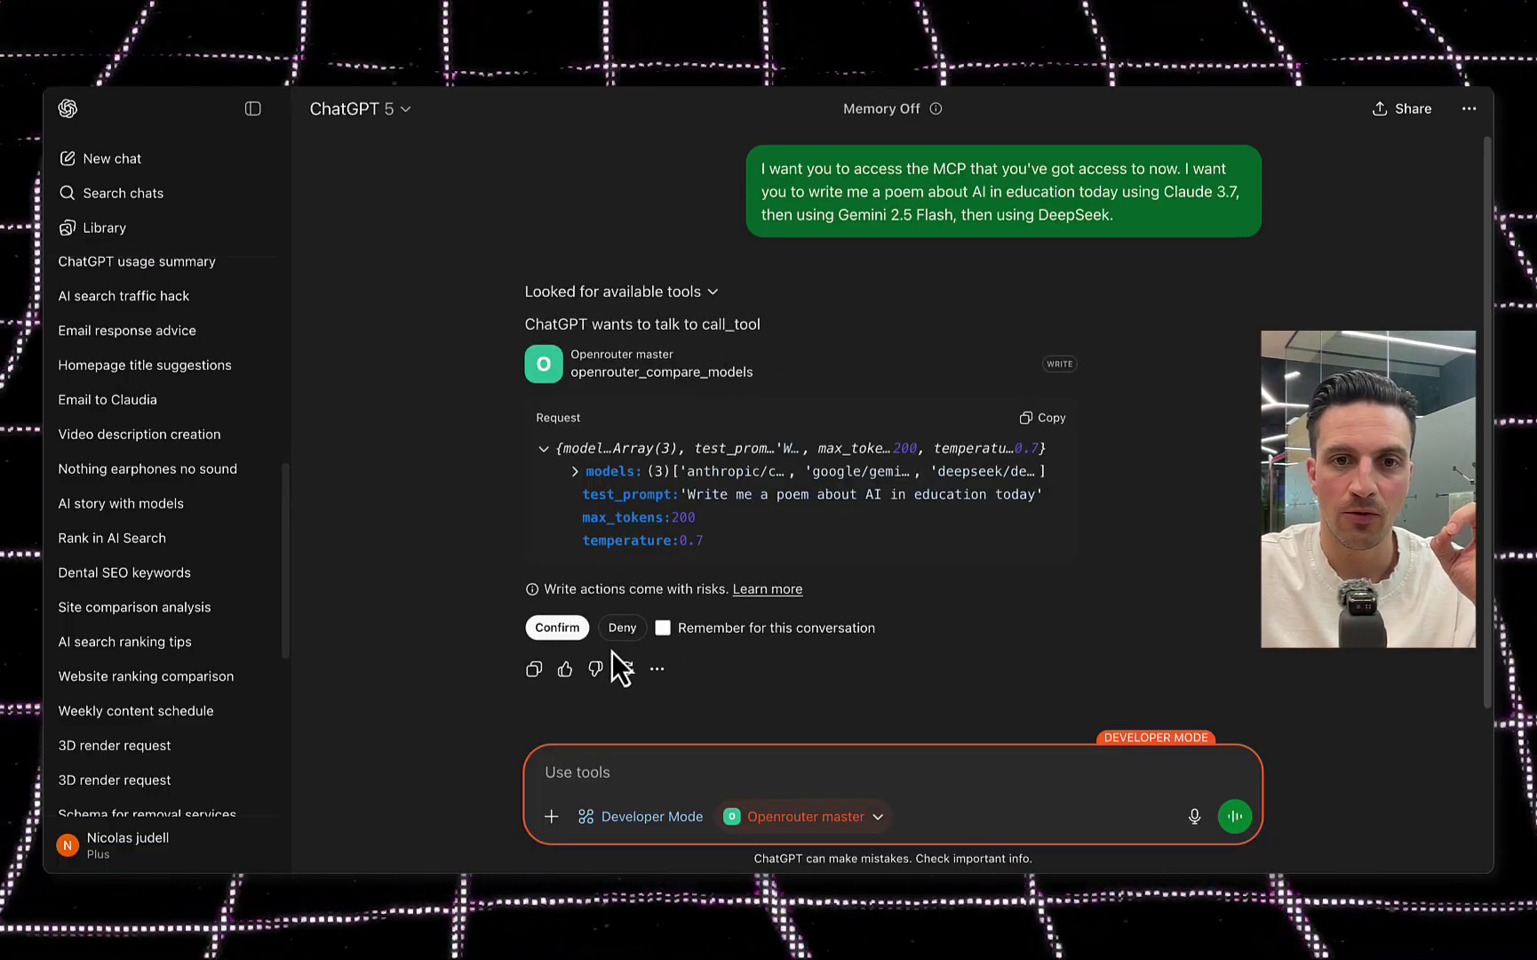
Step: Approve the openrouter_compare_models call, remembering it for this conversation, and review the returned poems
left_click(663, 627)
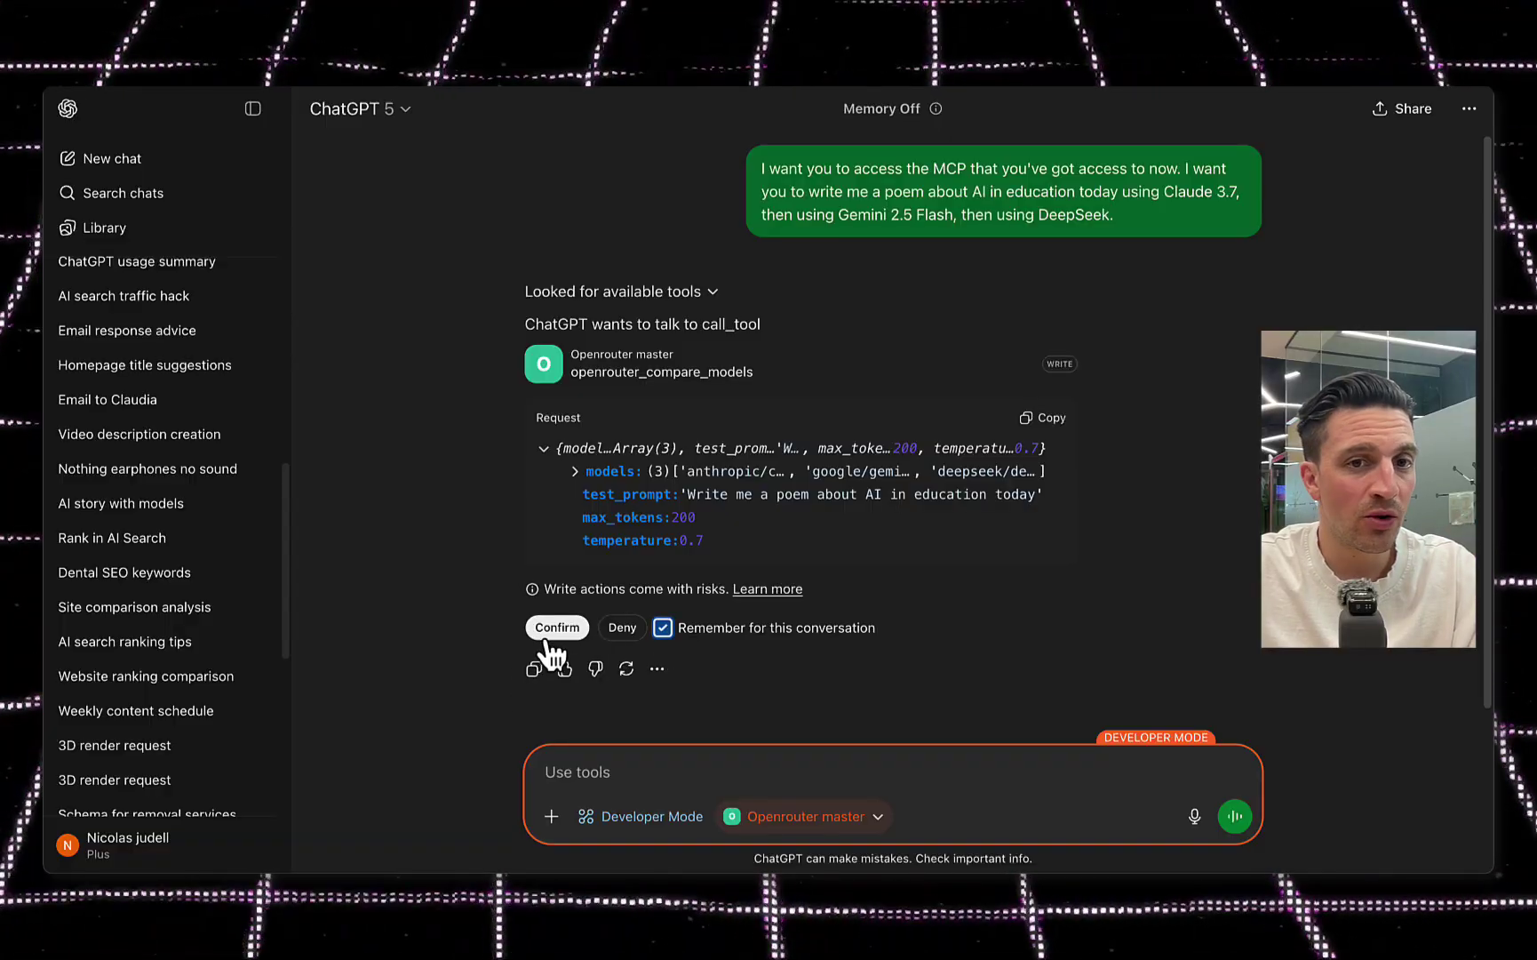
left_click(553, 633)
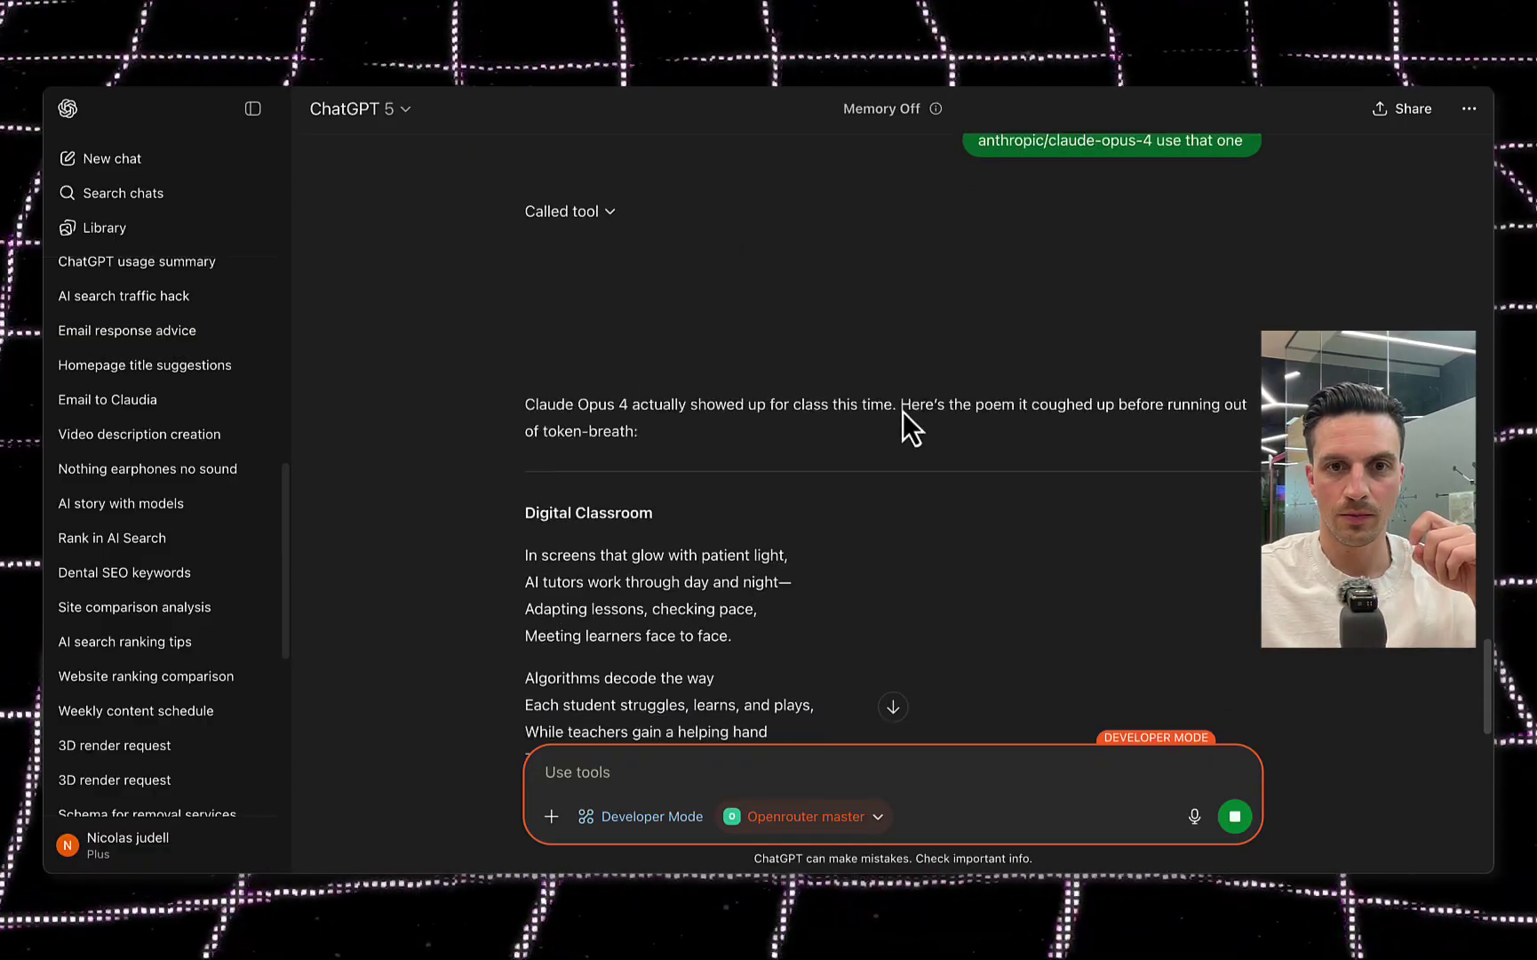
scroll(902, 414, "down", 4)
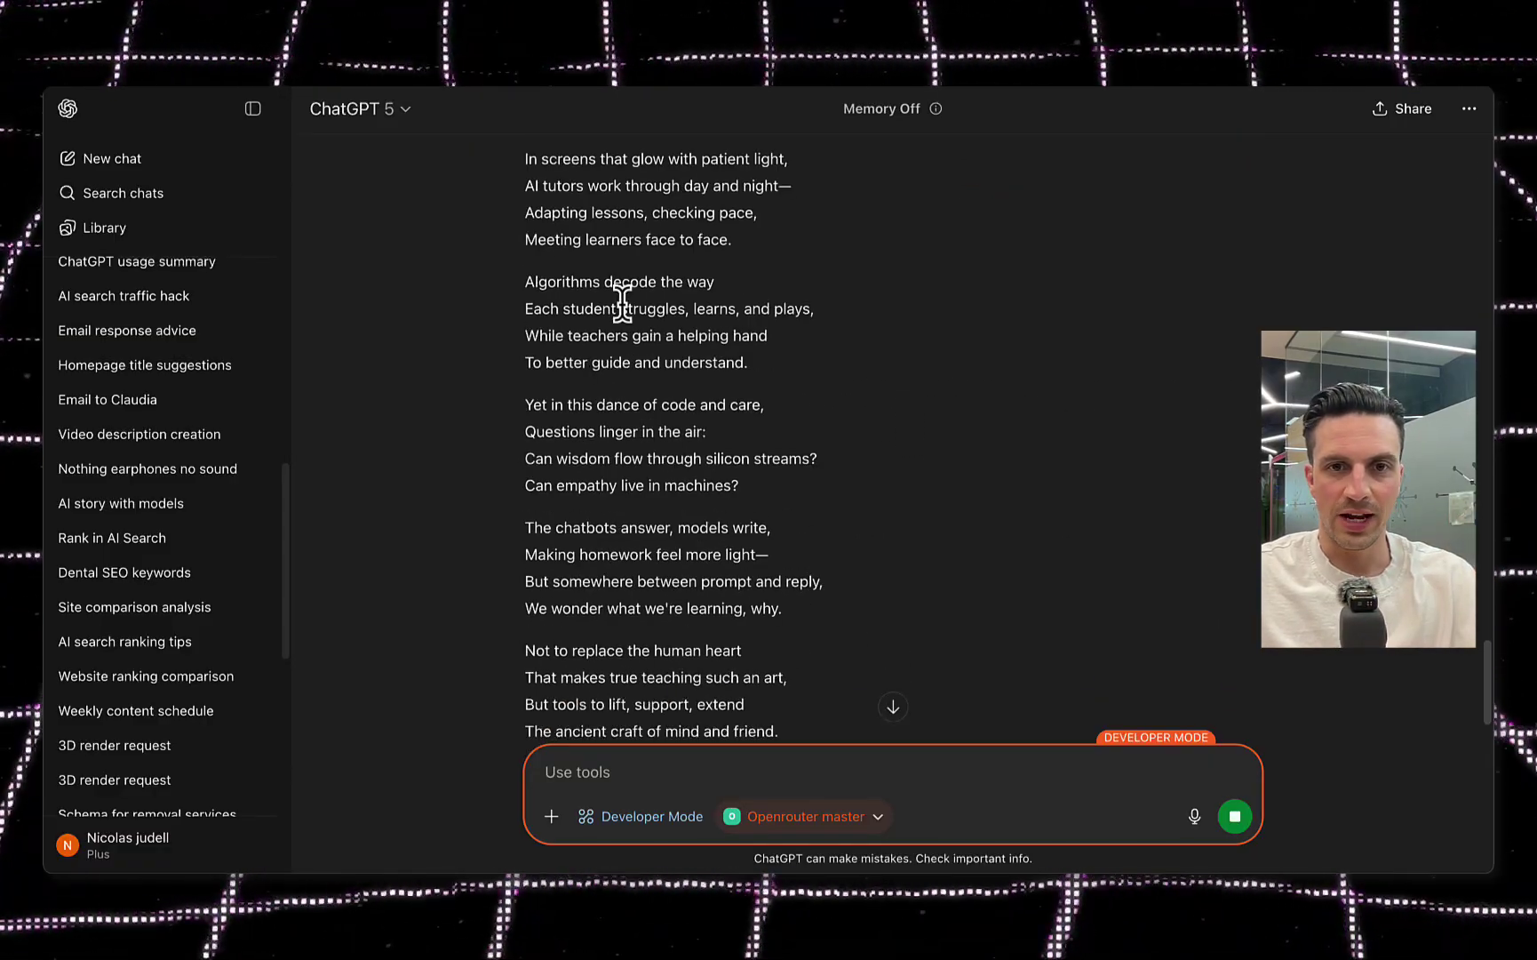
left_click_drag(622, 302, 702, 524)
scroll(709, 515, "down", 4)
scroll(708, 515, "up", 12)
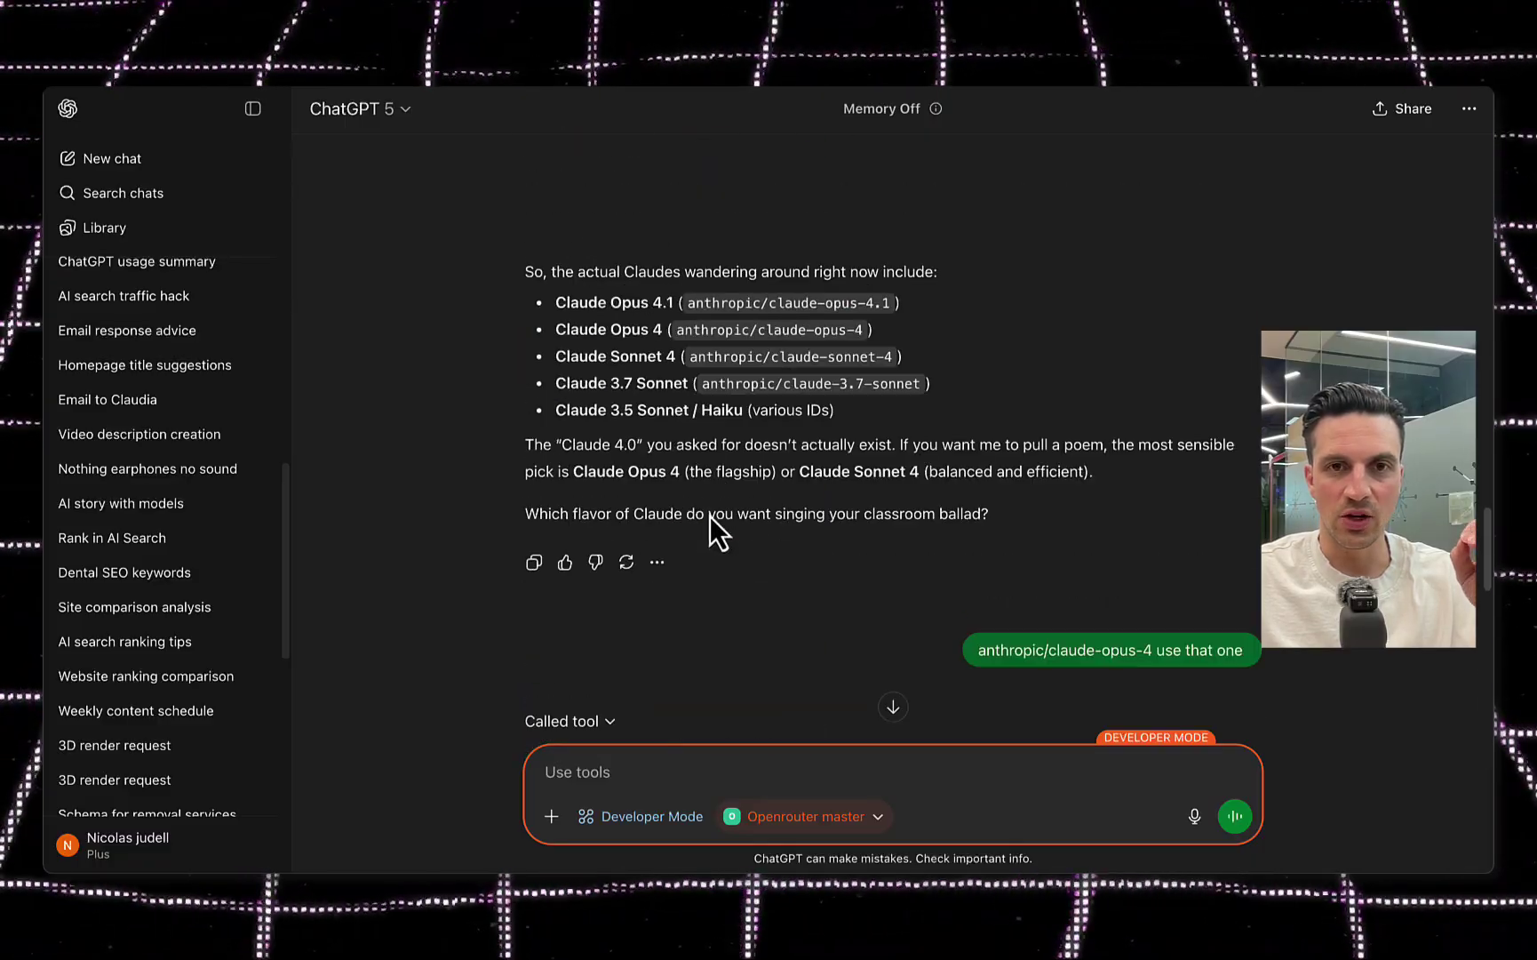
scroll(711, 515, "down", 8)
scroll(714, 513, "up", 4)
scroll(714, 513, "down", 12)
scroll(714, 514, "up", 10)
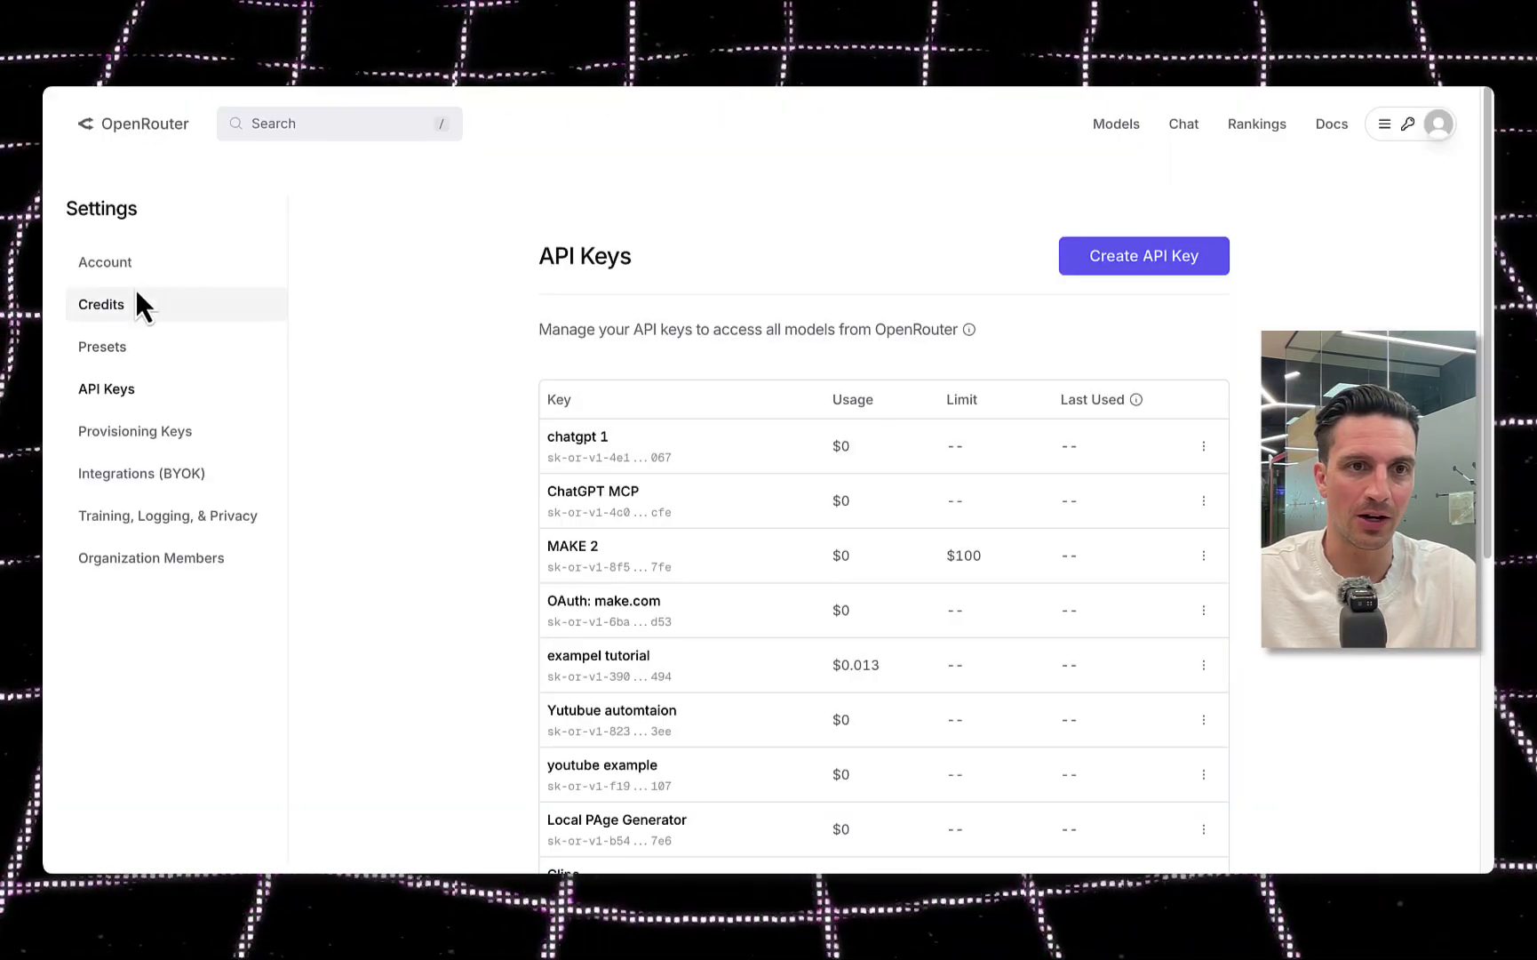
Step: Open OpenRouter's Activity page to review Klavis MCP Server calls and spend, tokens and requests charts
left_click(1410, 124)
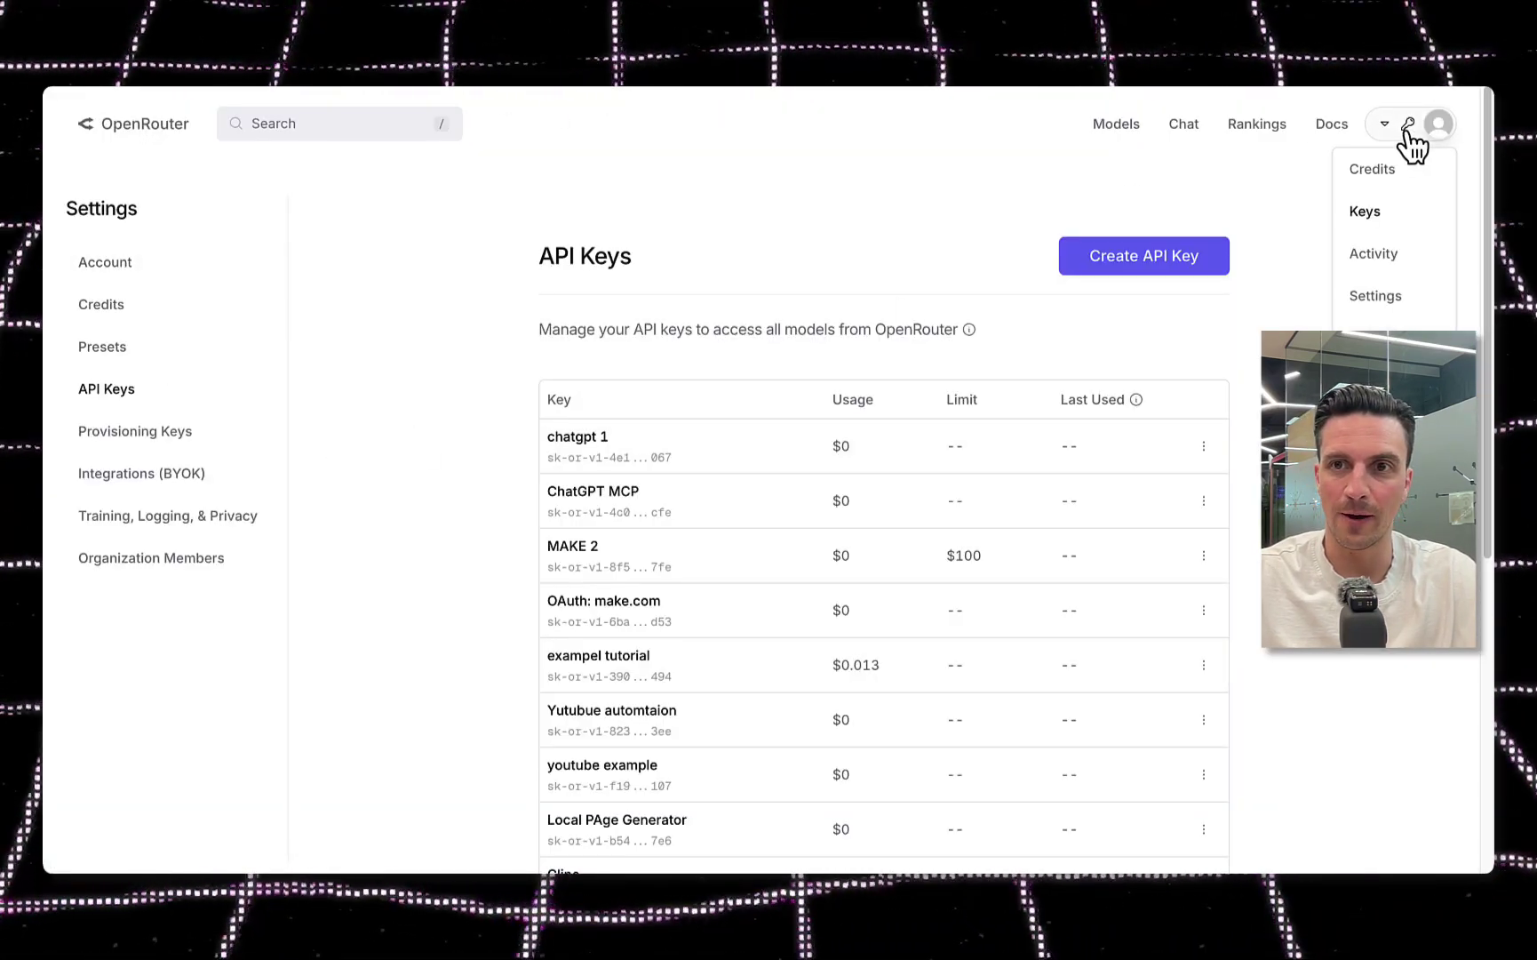
left_click(1390, 255)
scroll(894, 416, "down", 3)
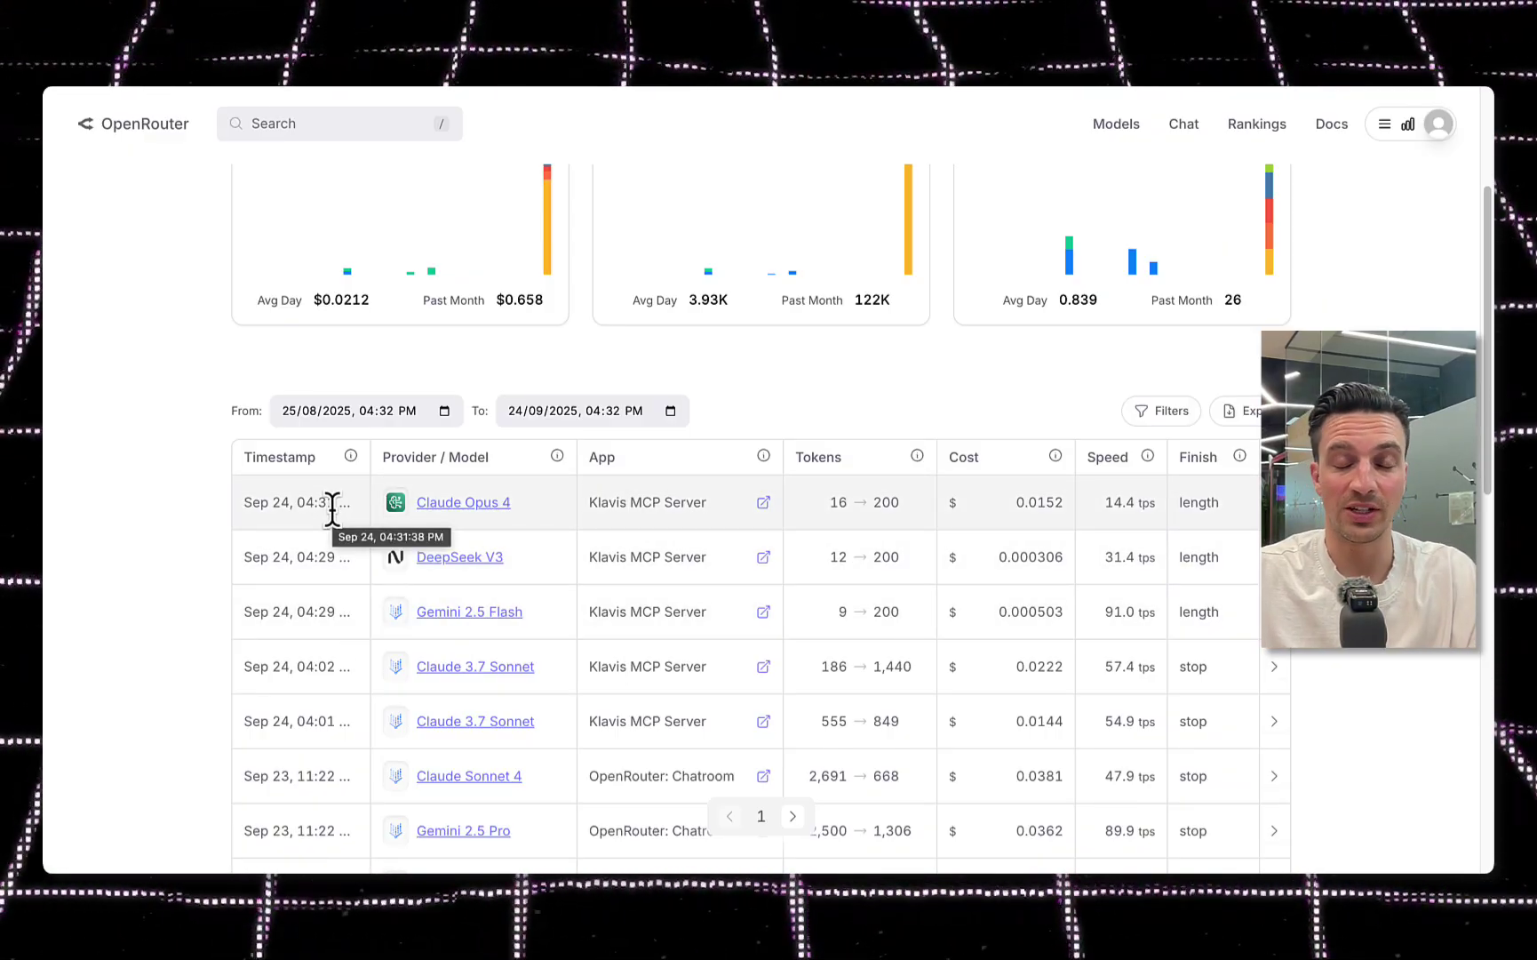
scroll(920, 453, "up", 3)
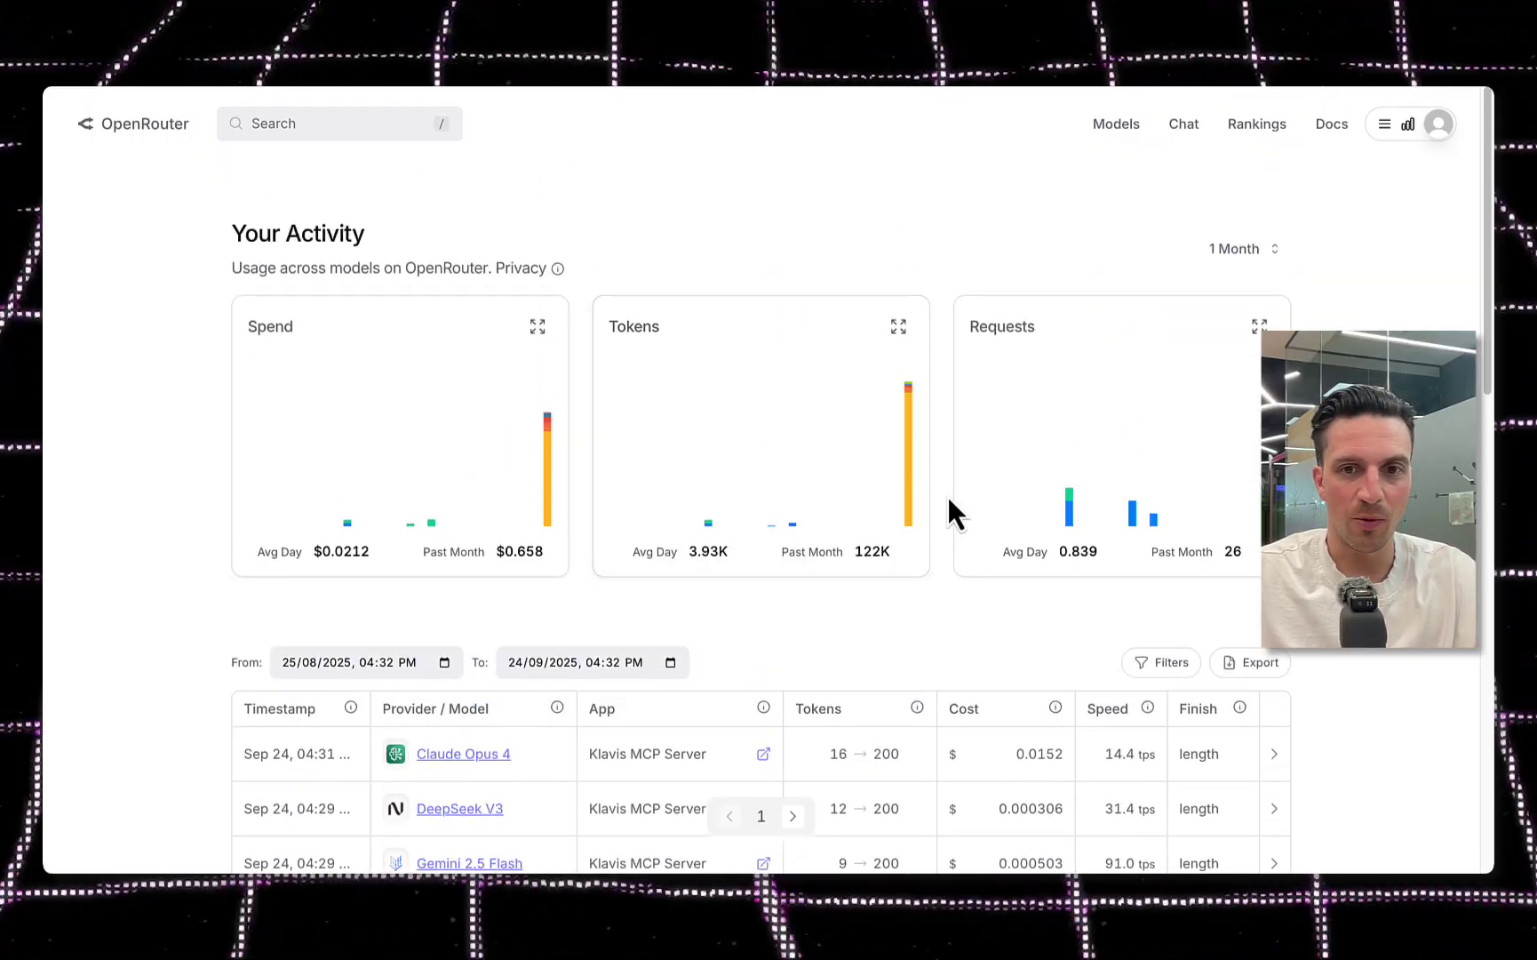
scroll(950, 498, "down", 3)
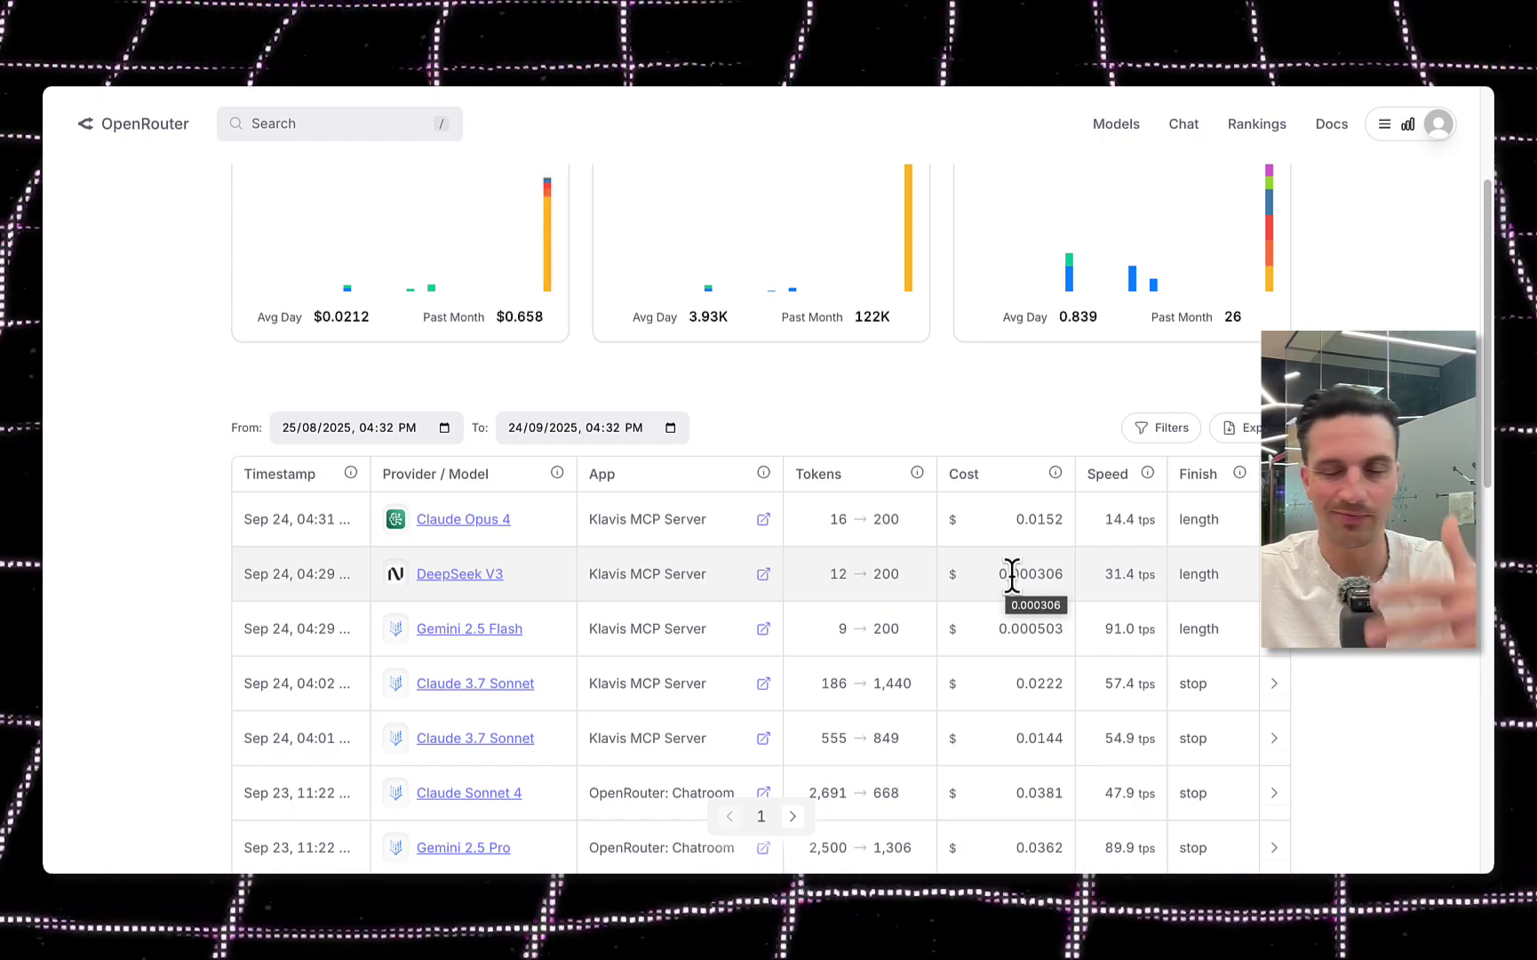
scroll(1012, 573, "up", 3)
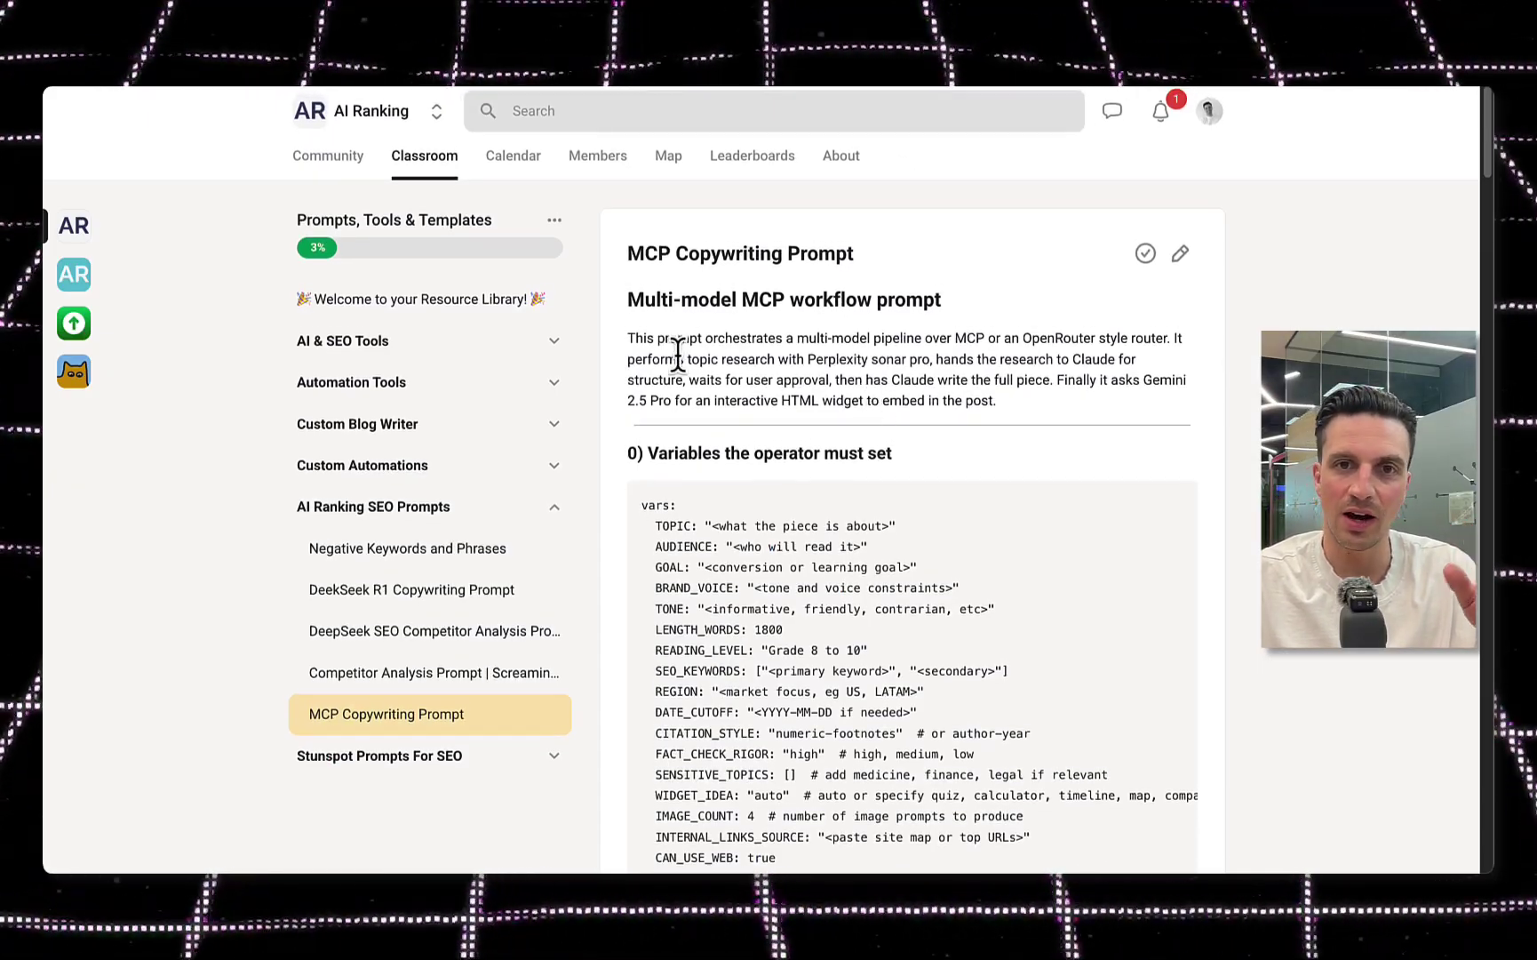
Step: Select the MCP Copywriting Prompt text, scrolling through every workflow stage to copy it all
left_click_drag(625, 310, 1060, 481)
scroll(1035, 435, "down", 6)
scroll(1051, 474, "down", 20)
scroll(1058, 479, "down", 20)
scroll(1060, 481, "up", 20)
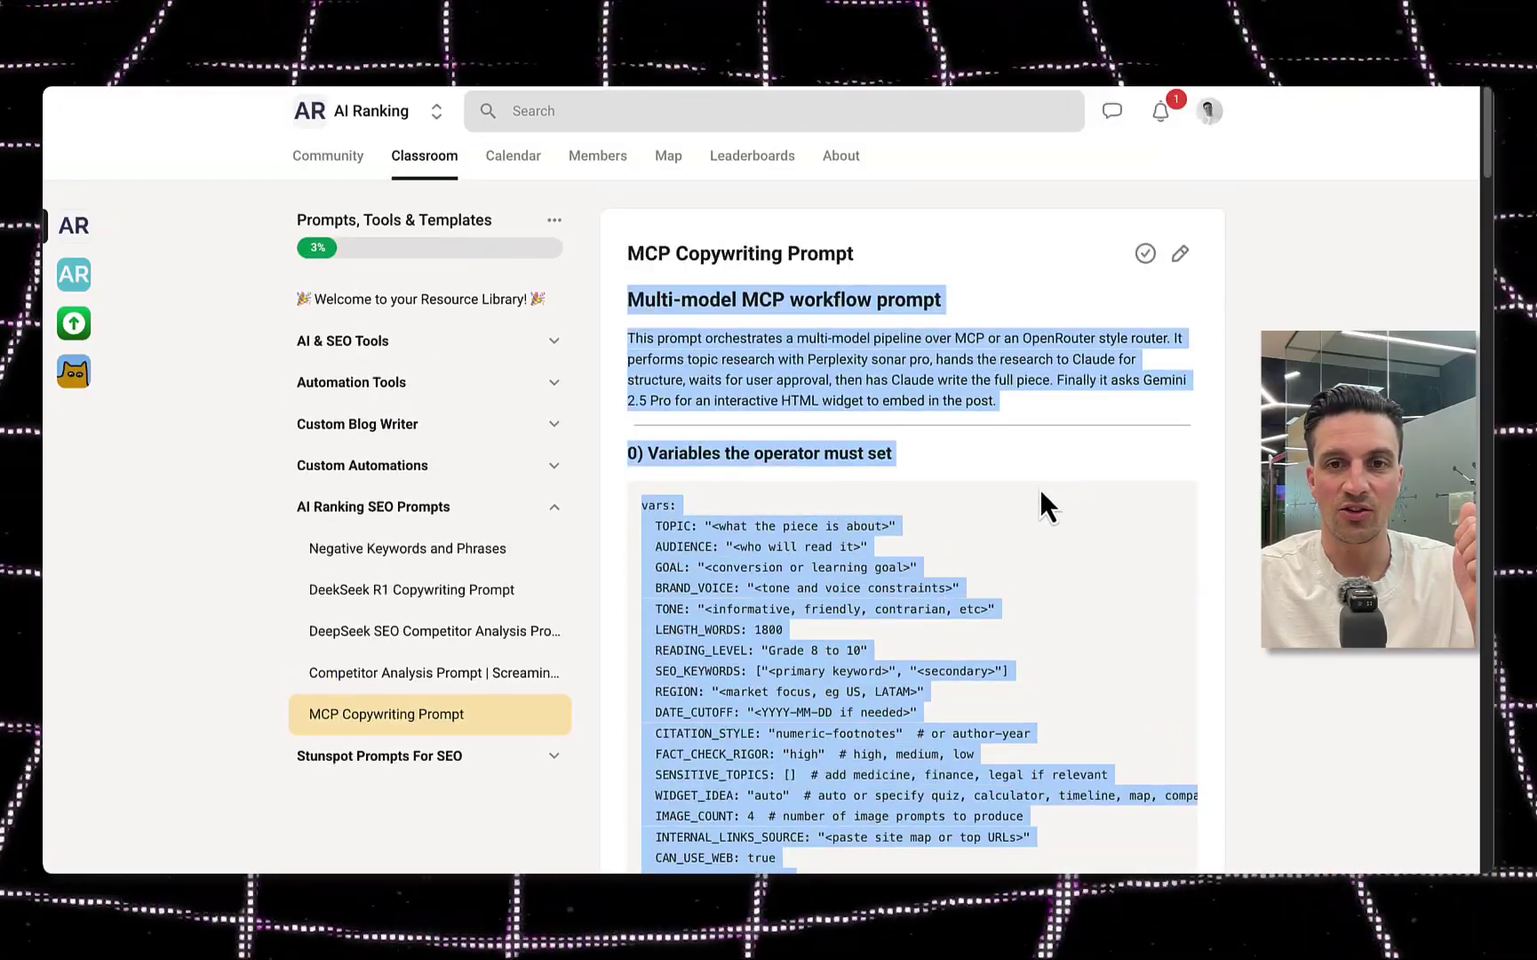
left_click(1041, 495)
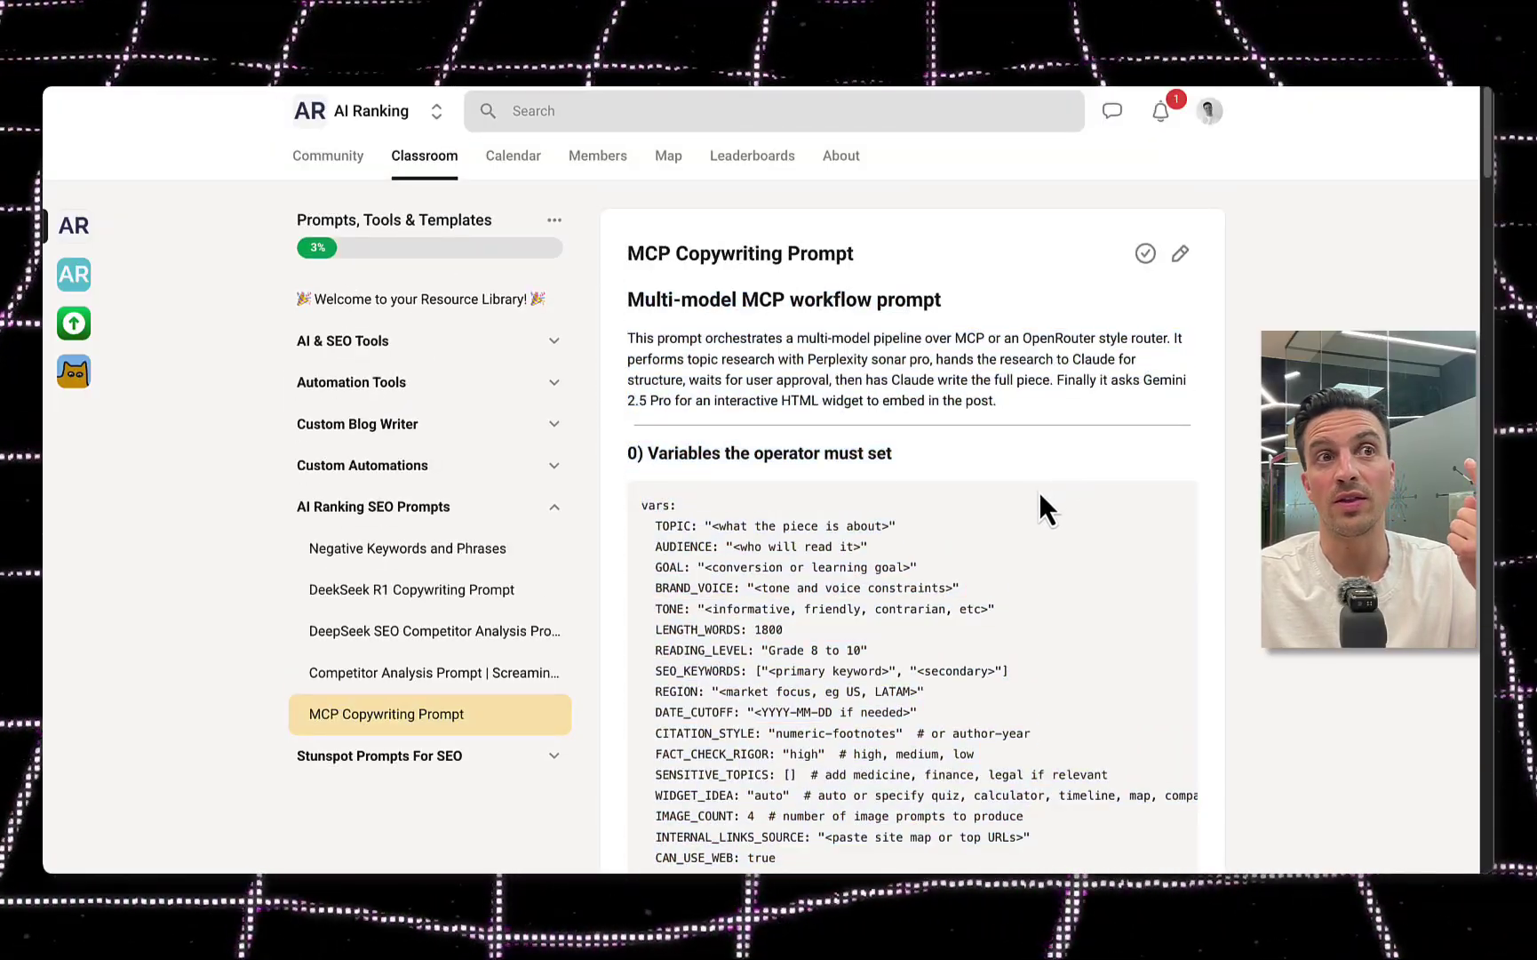
scroll(1036, 498, "down", 10)
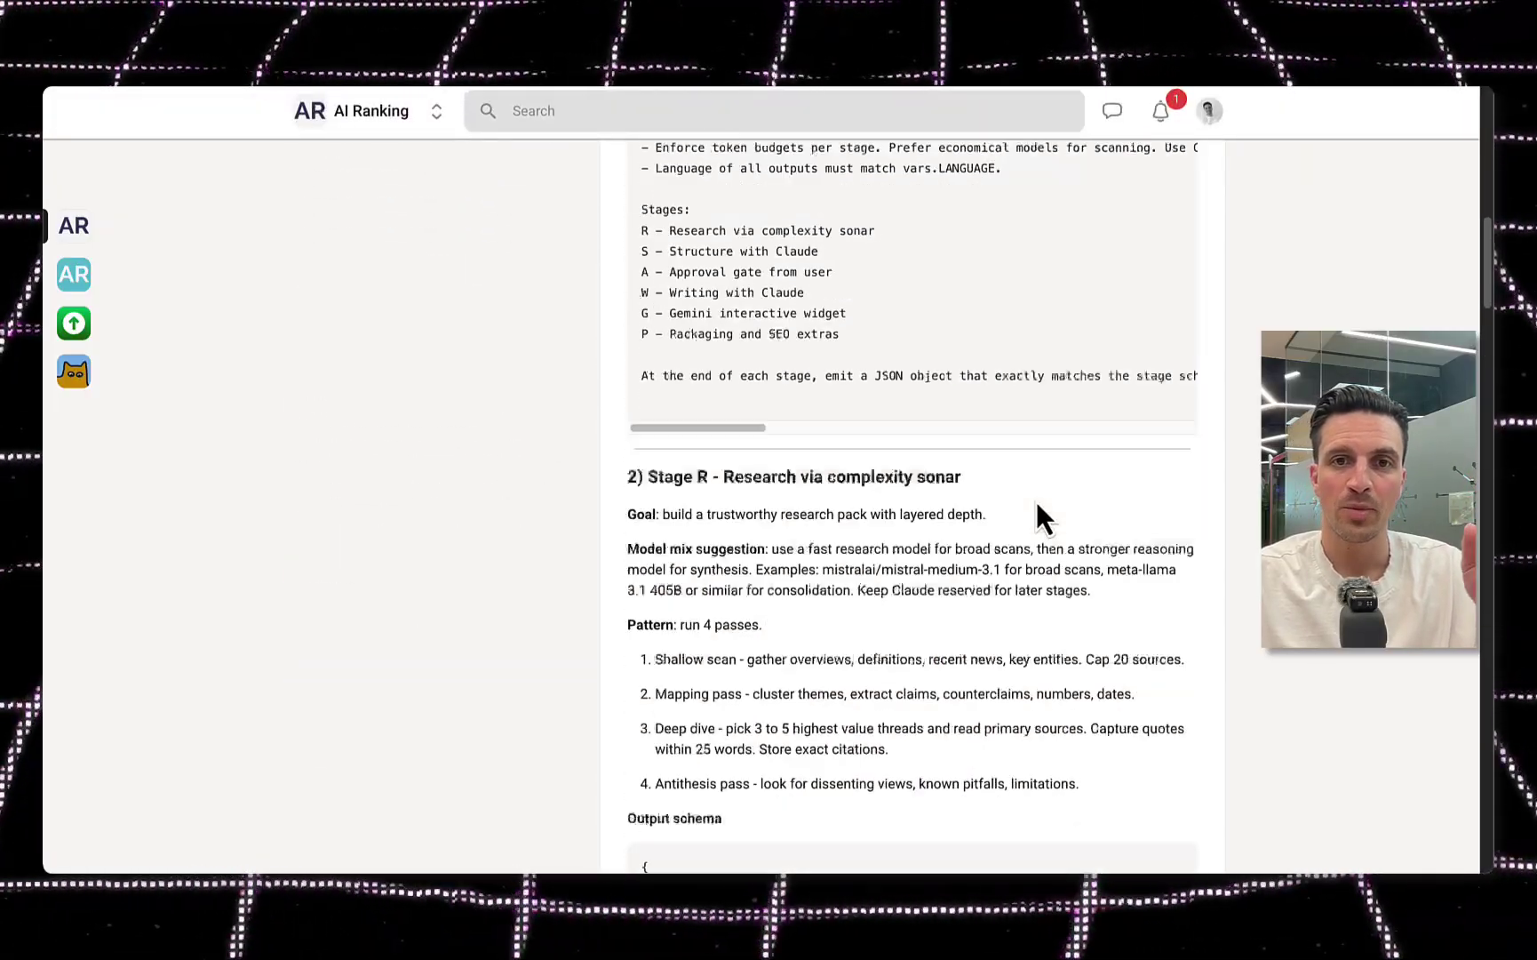
scroll(1036, 501, "down", 10)
scroll(1036, 500, "down", 15)
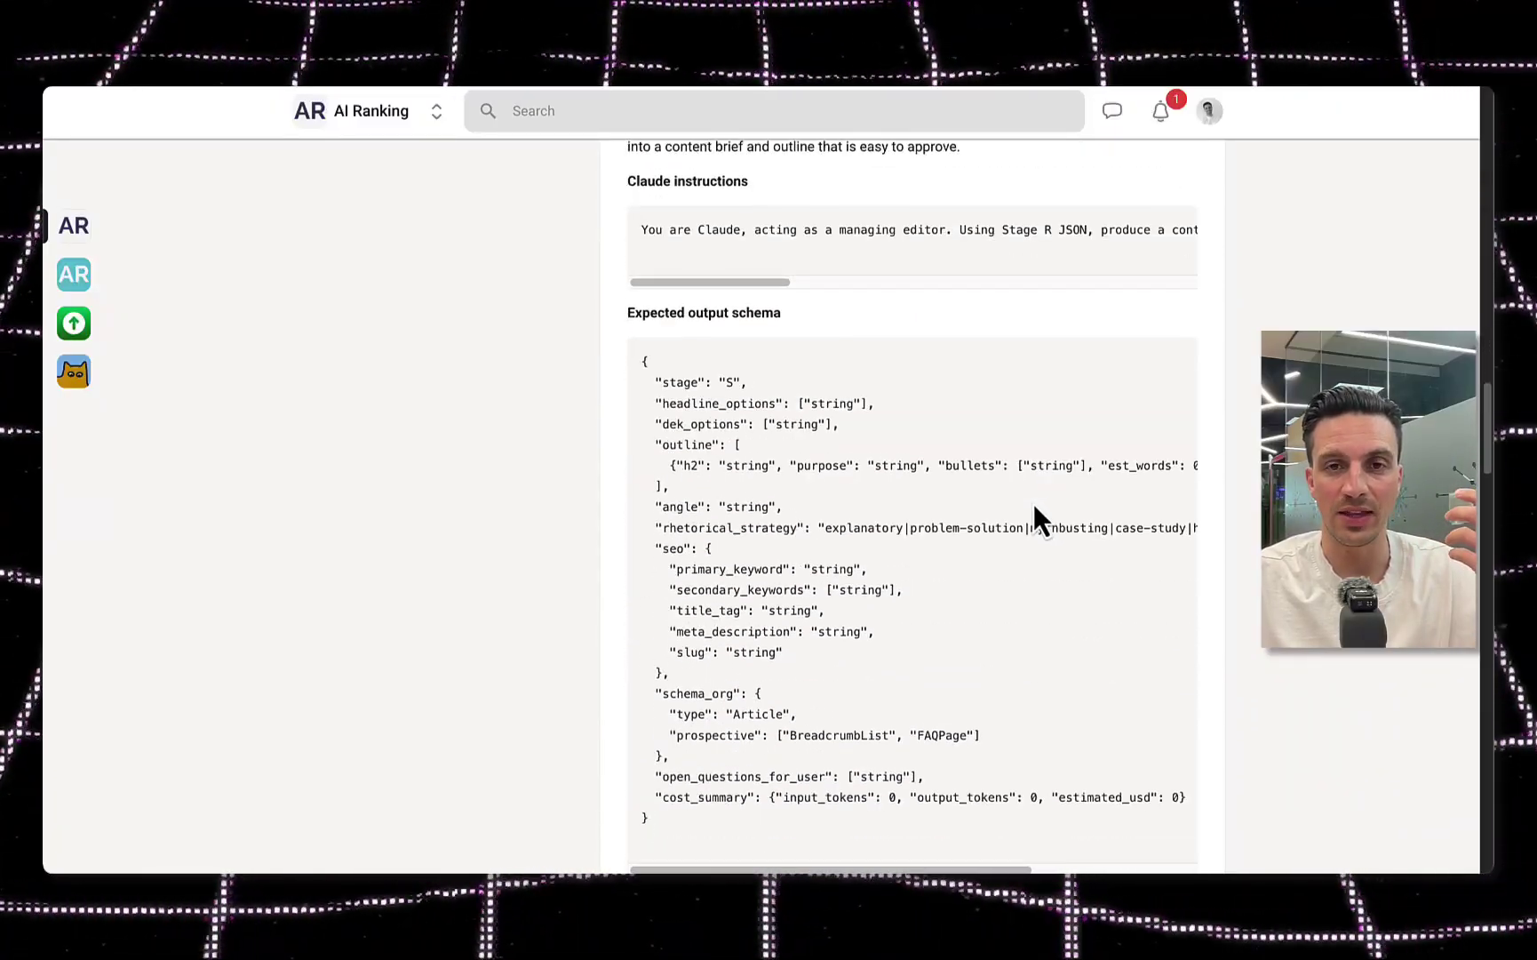
scroll(1033, 506, "down", 5)
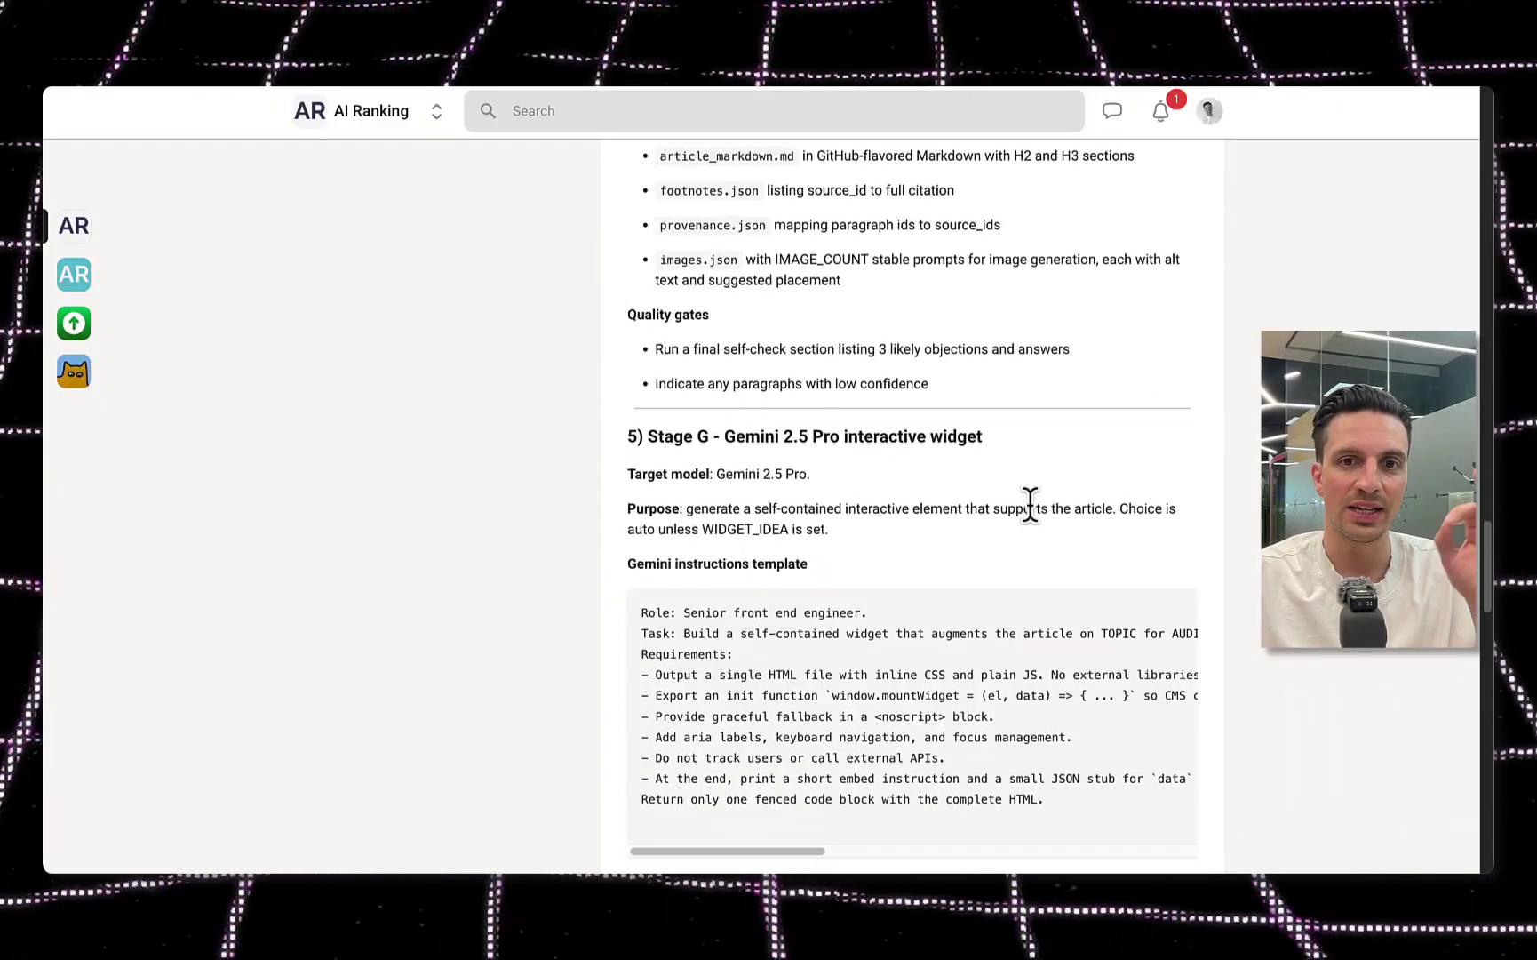
scroll(1031, 504, "down", 5)
scroll(1010, 503, "down", 20)
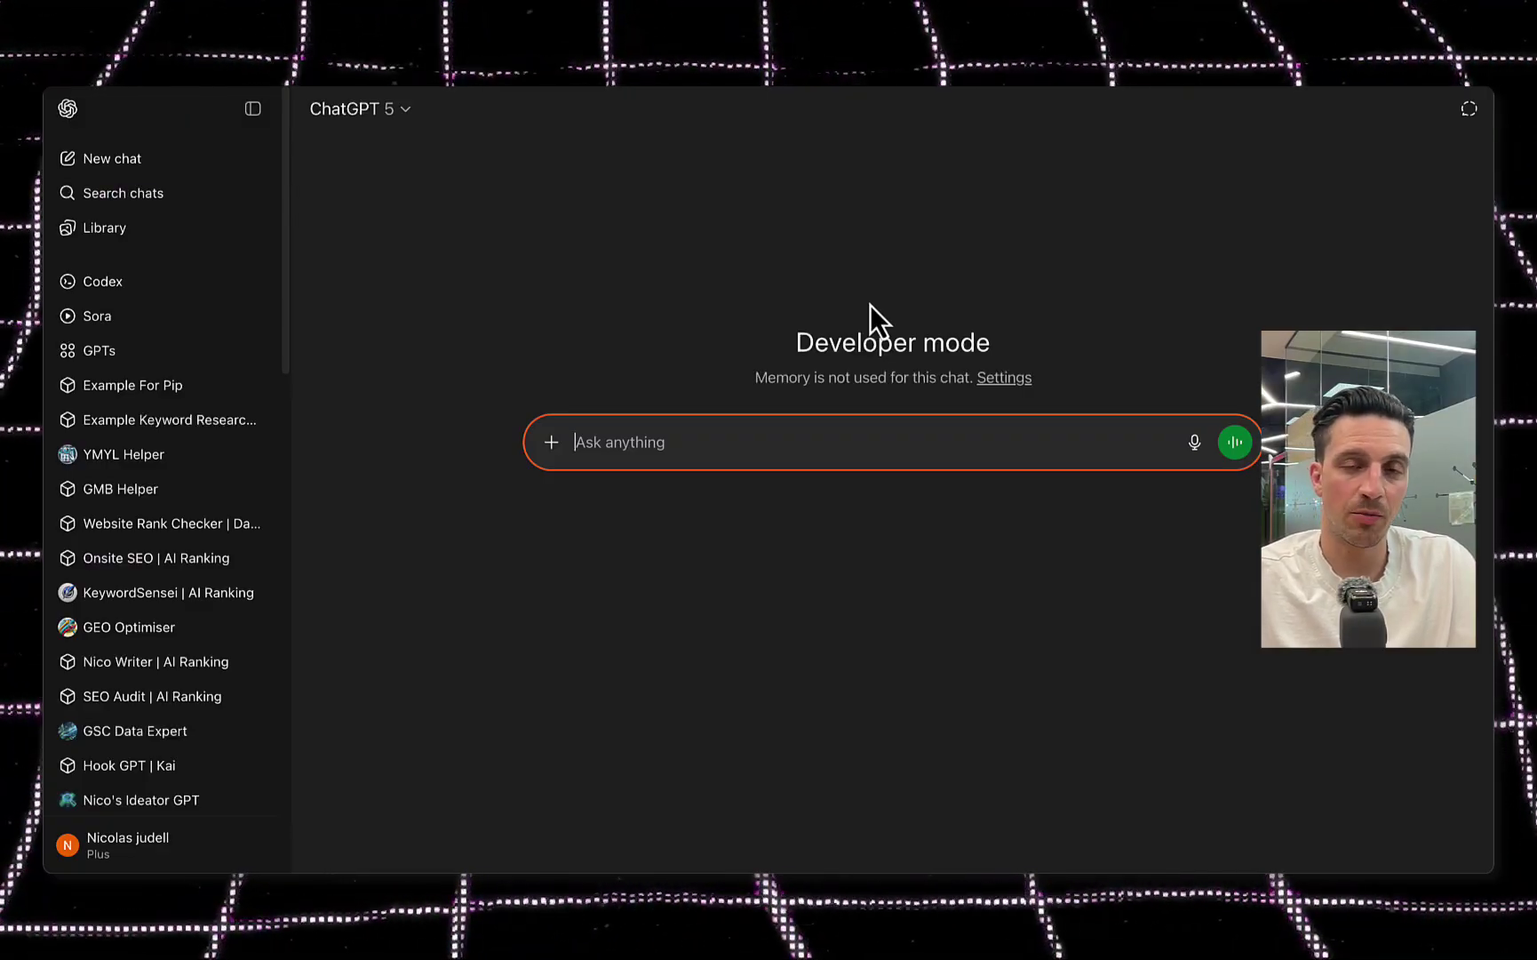
Step: Paste the MCP workflow prompt, dictate the AI-in-small-businesses topic request, and send it
key("ctrl+v")
scroll(737, 528, "up", 15)
scroll(736, 529, "up", 5)
scroll(800, 542, "down", 20)
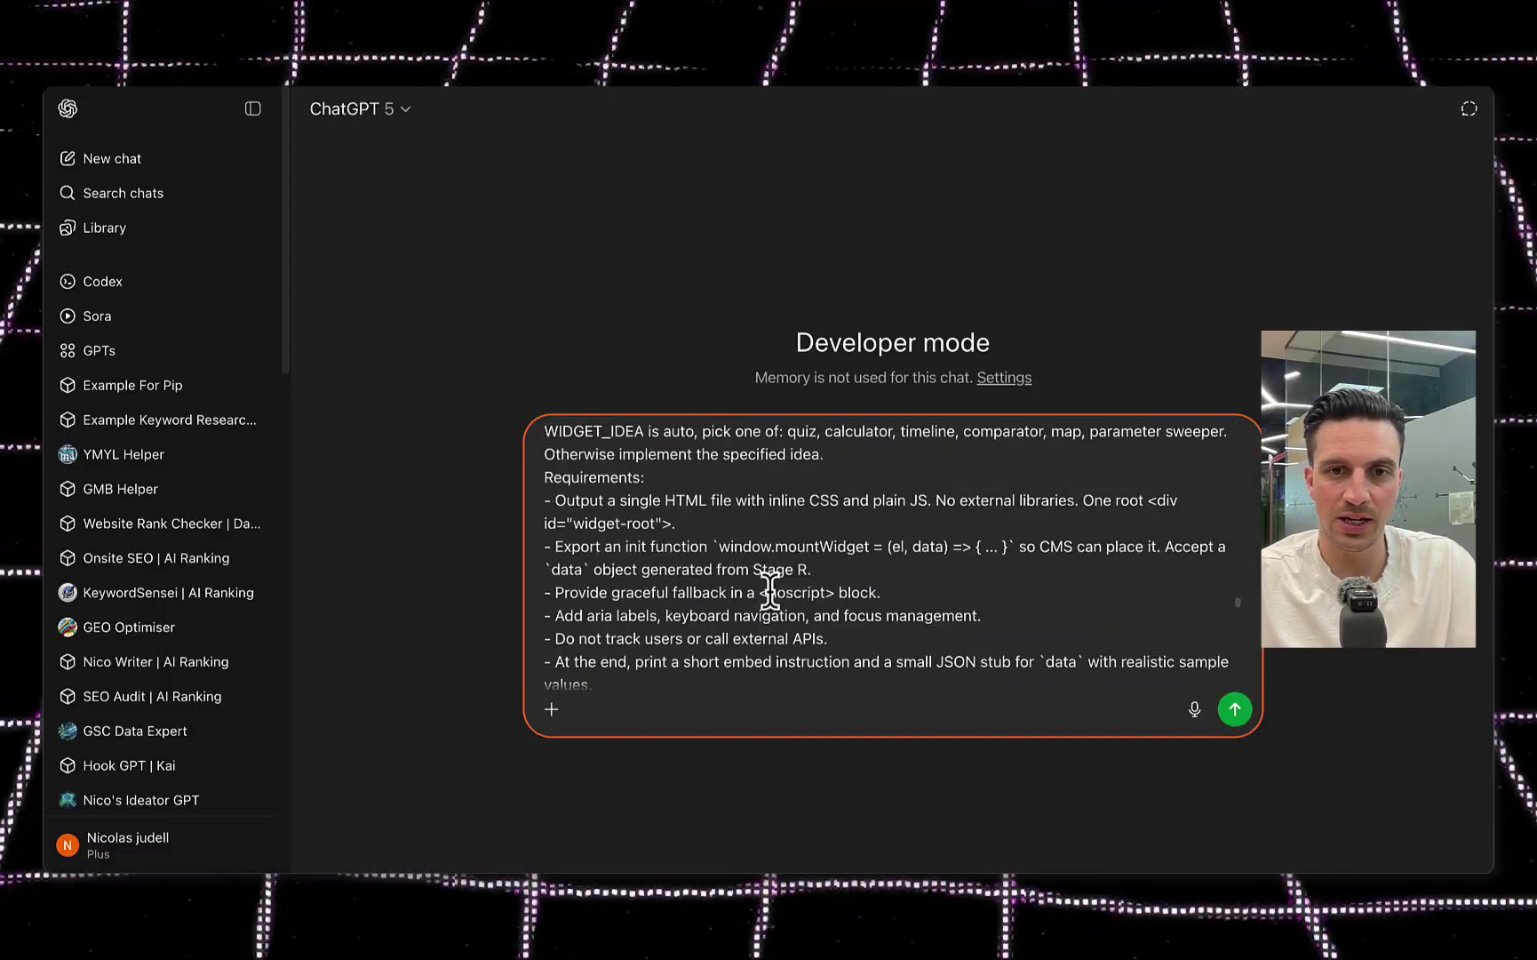
key("Return")
key("Return")
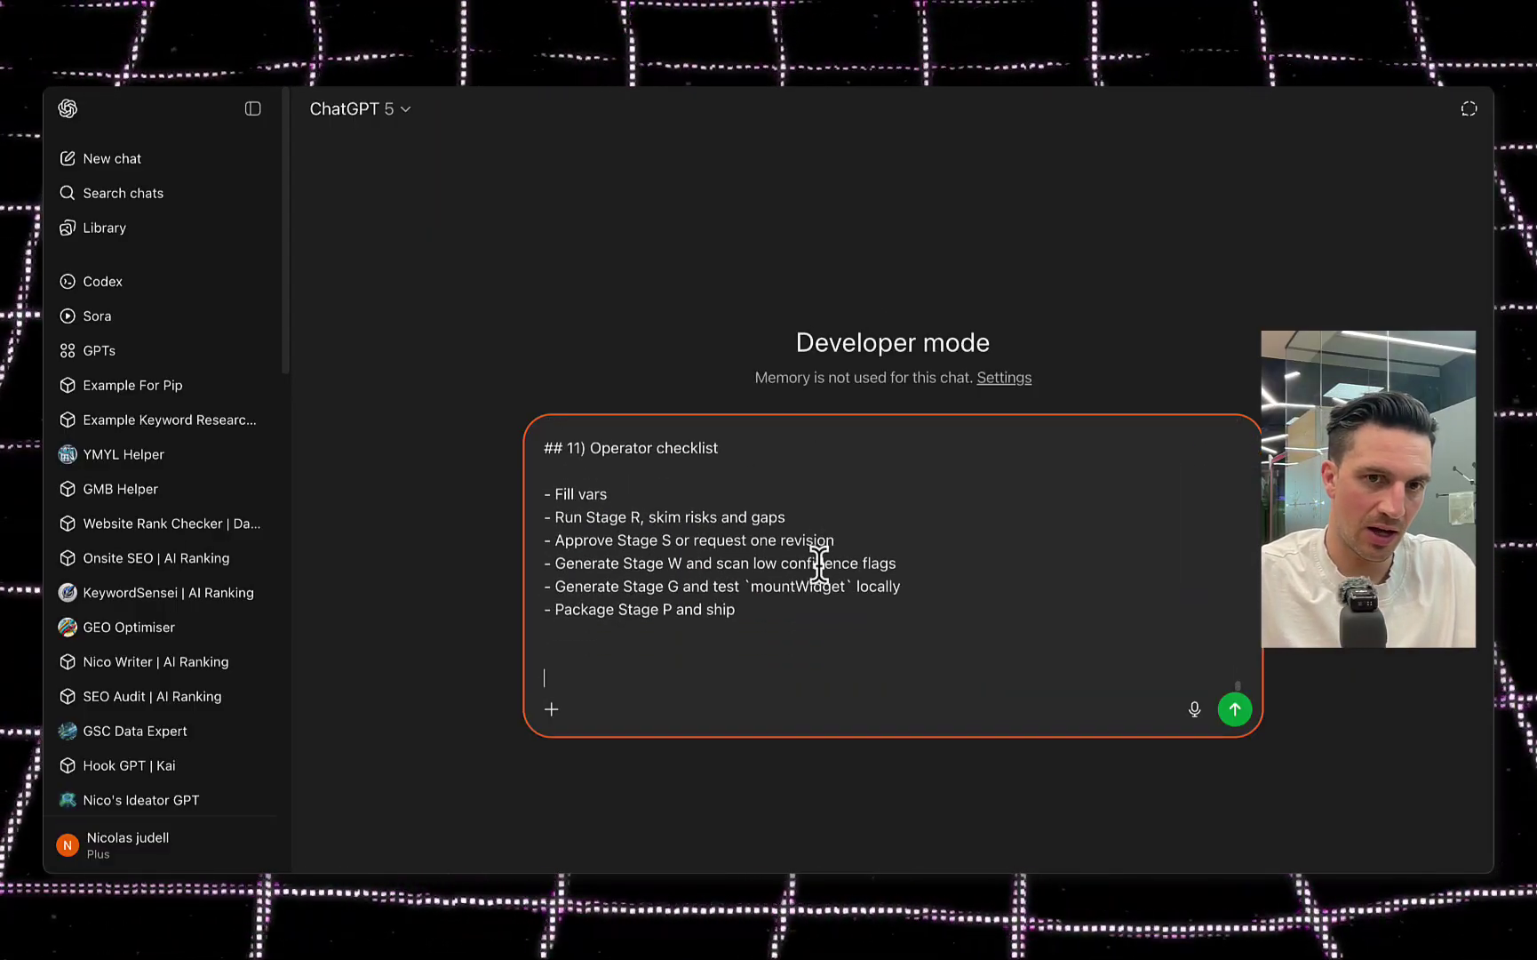
key("alt+space")
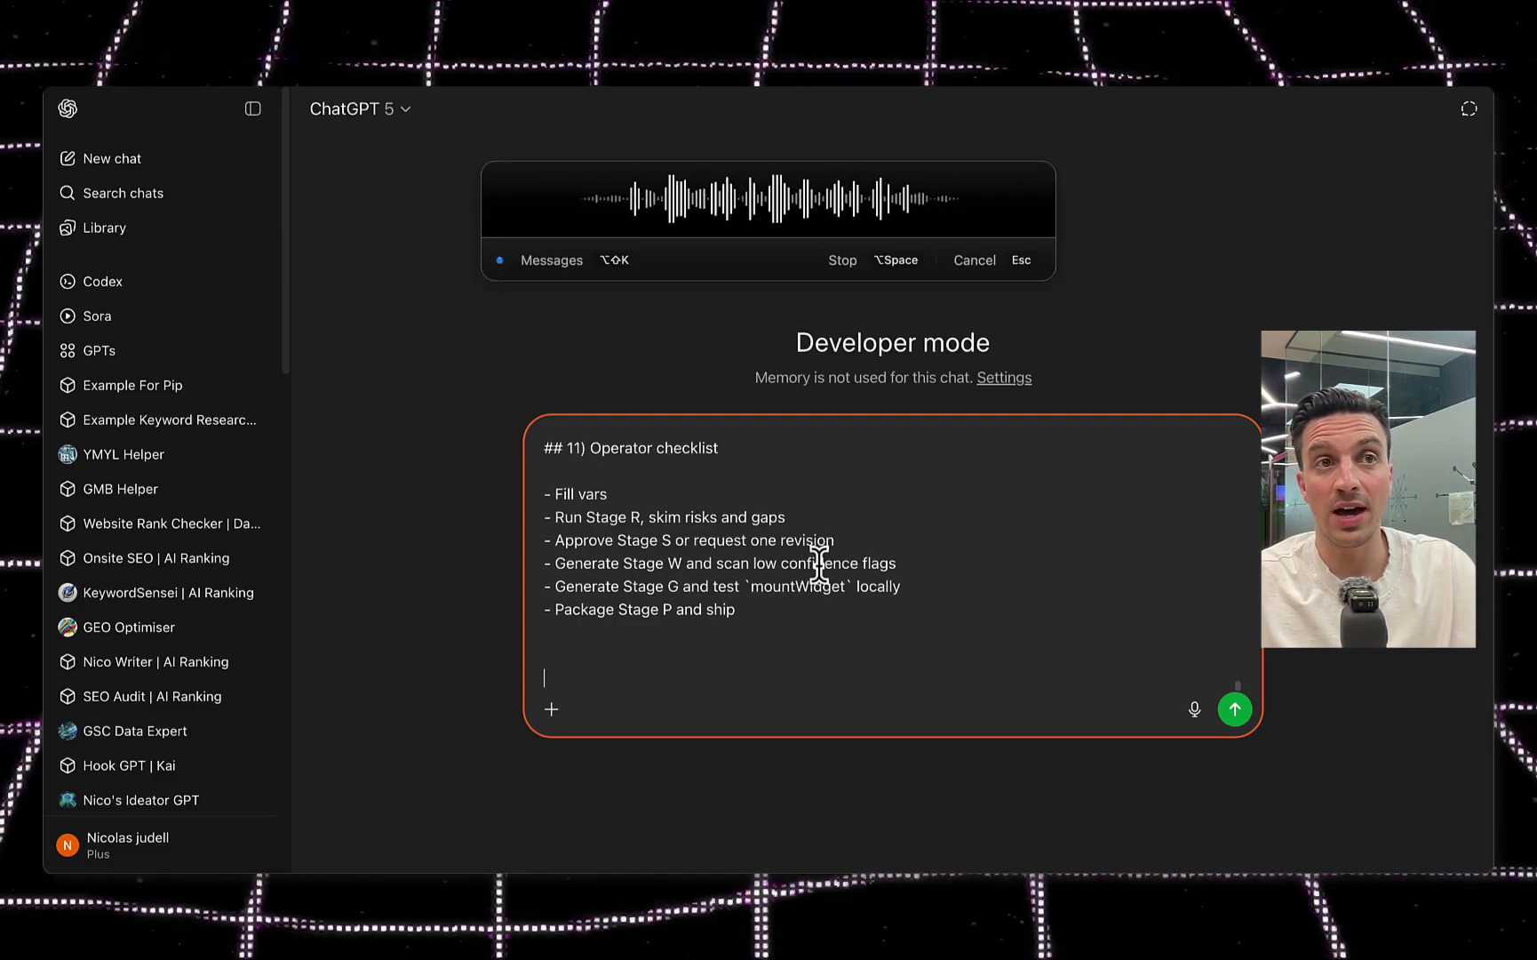
key("alt+space")
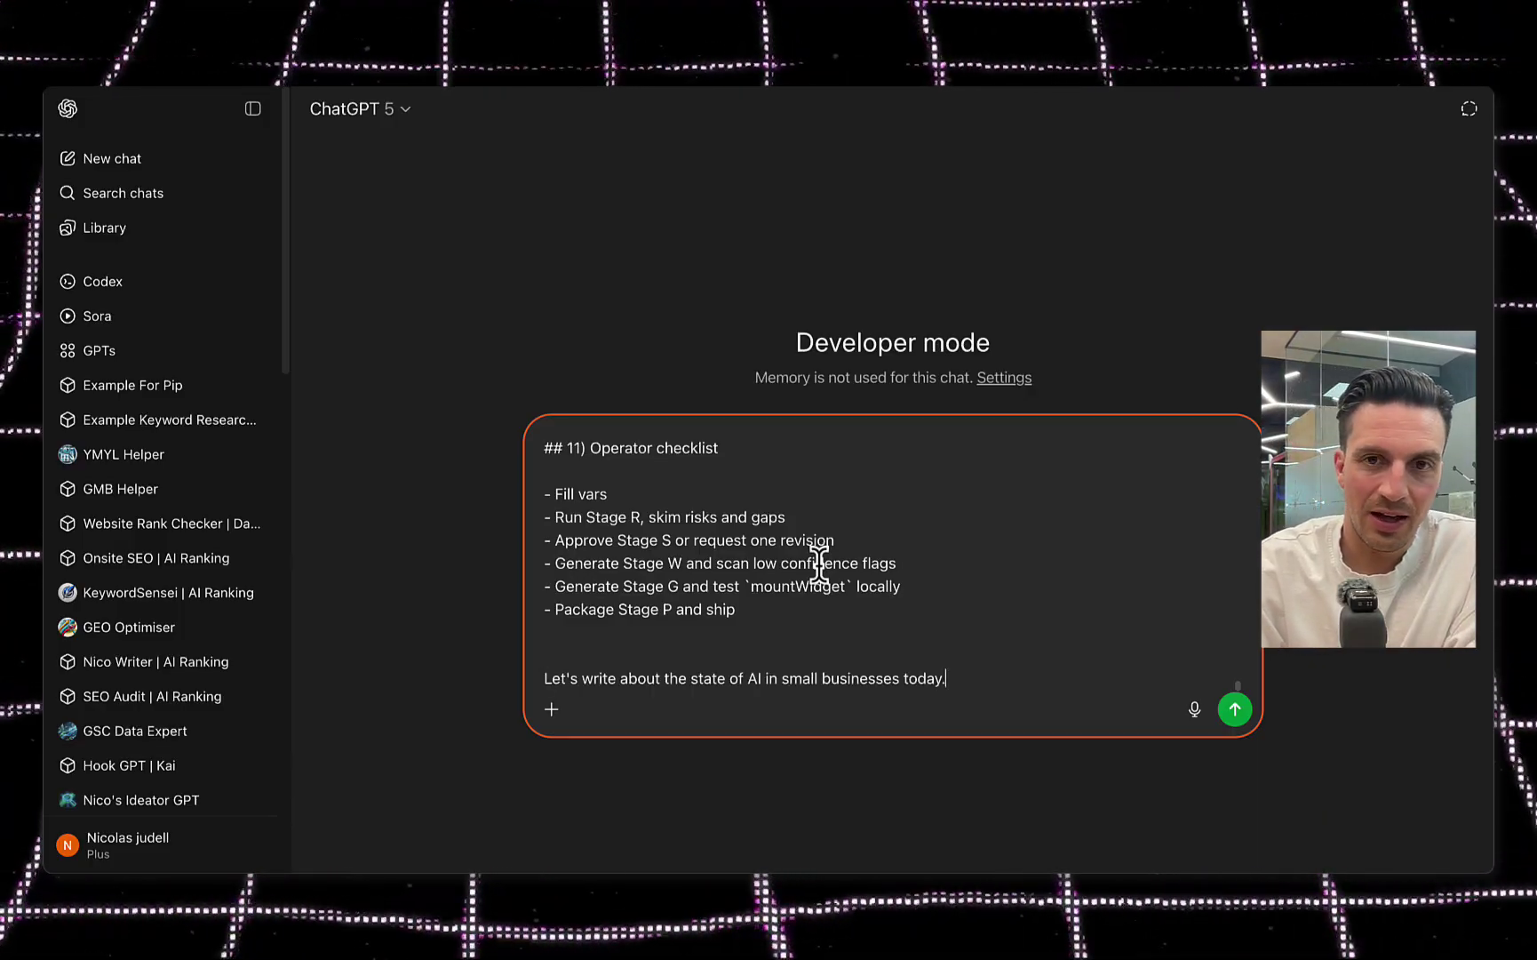
key("Return")
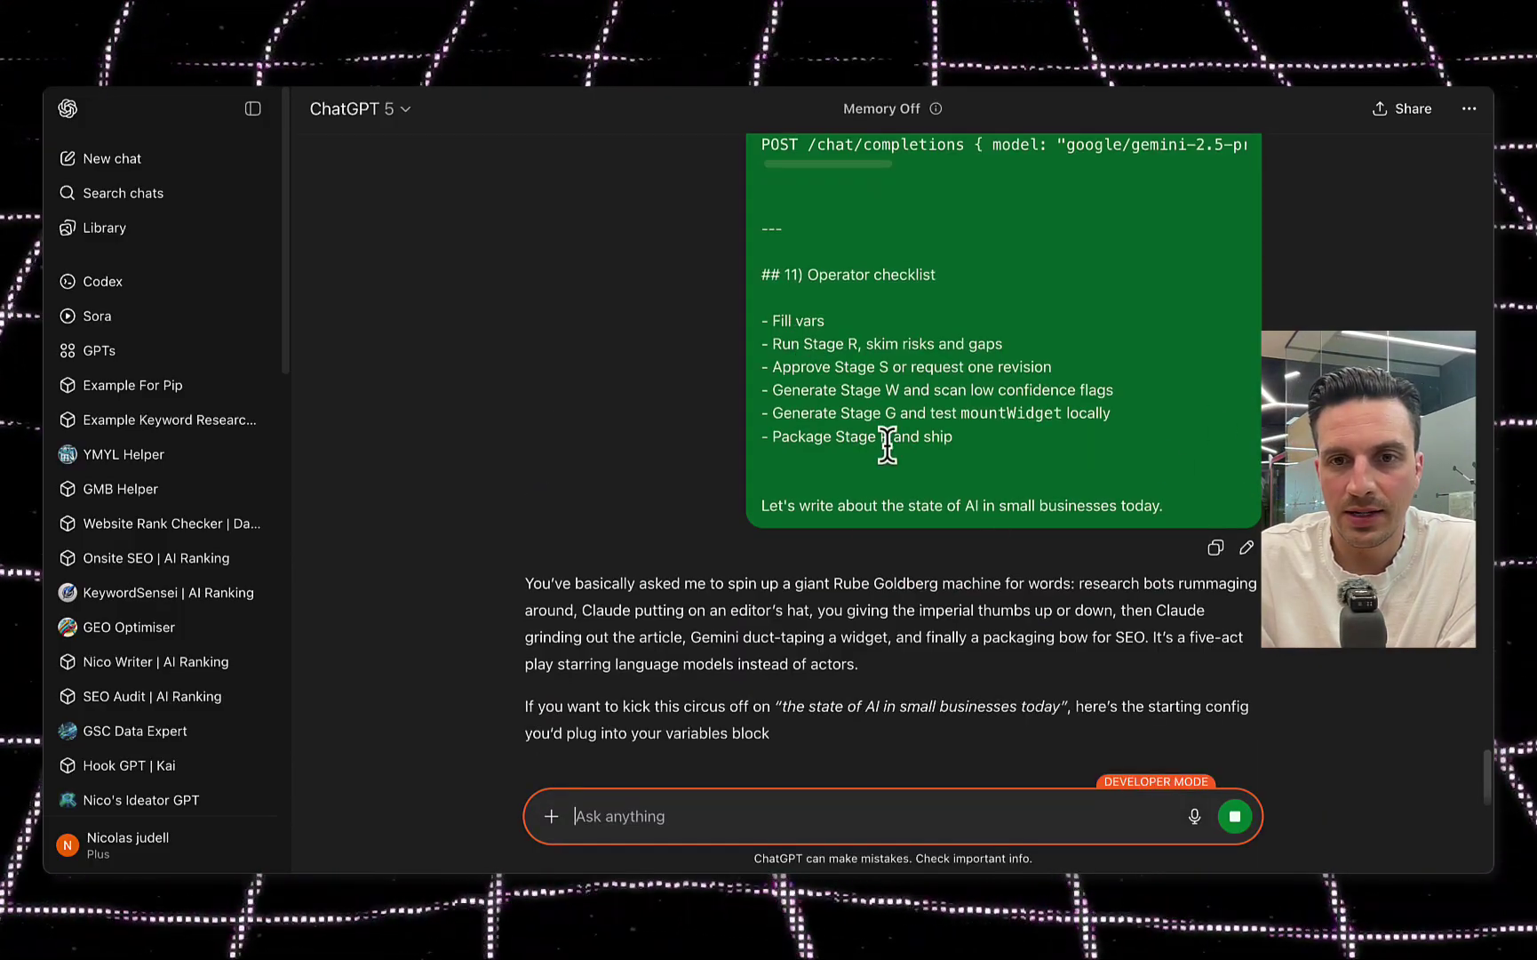
Step: Highlight the reply's opening paragraph, including the Claude editing and approval line
scroll(879, 566, "down", 3)
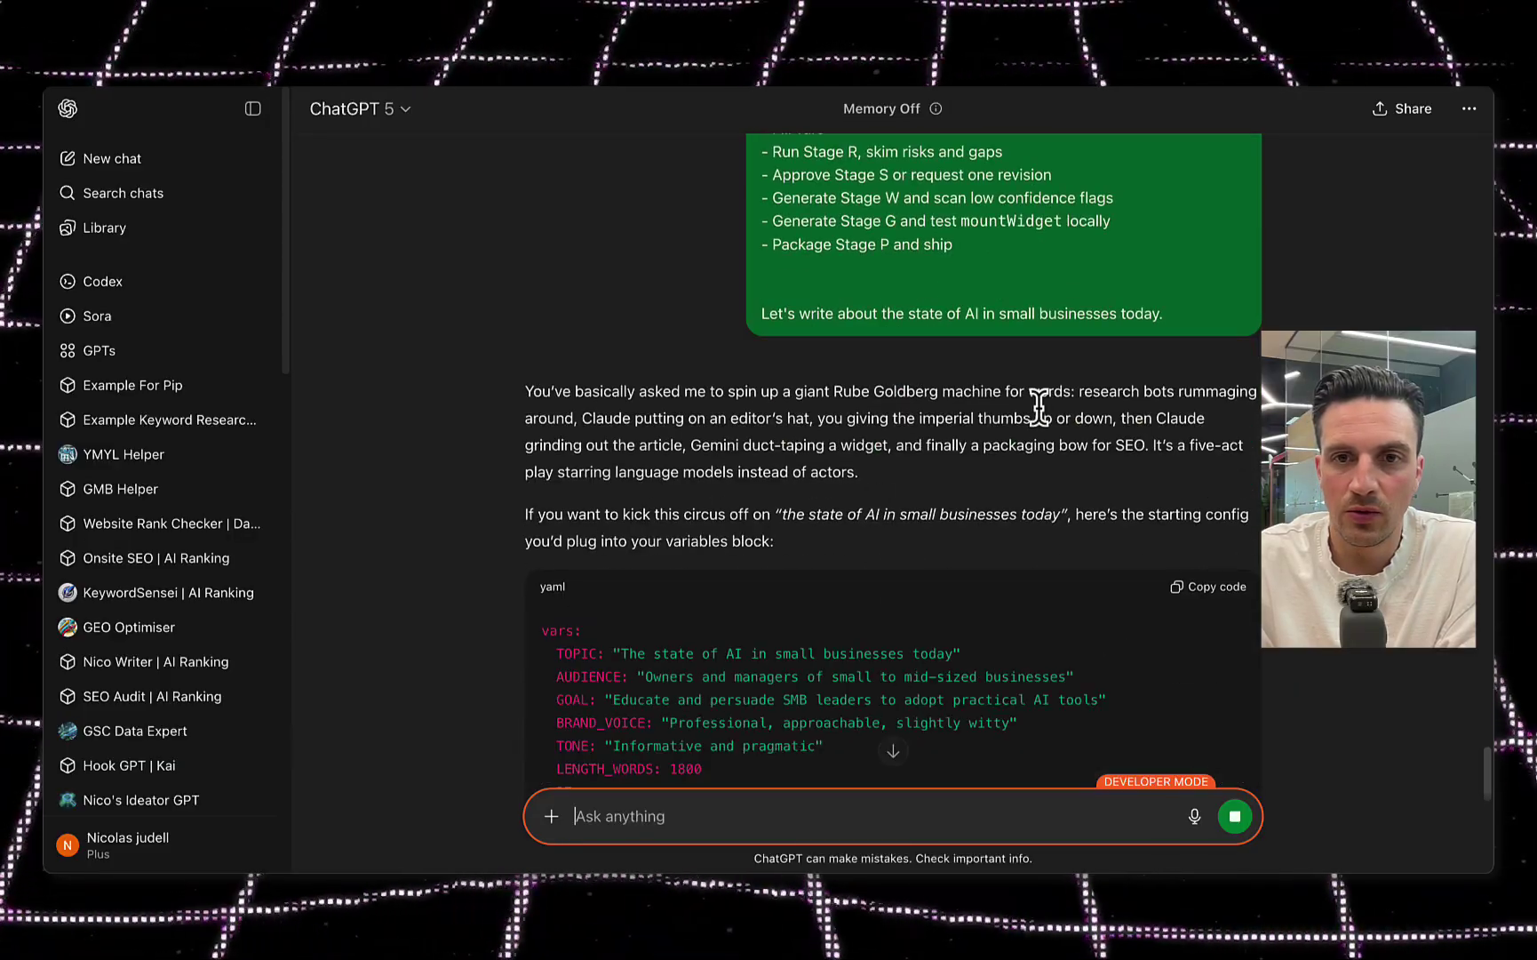
left_click_drag(622, 423, 1092, 414)
left_click_drag(1214, 419, 1214, 419)
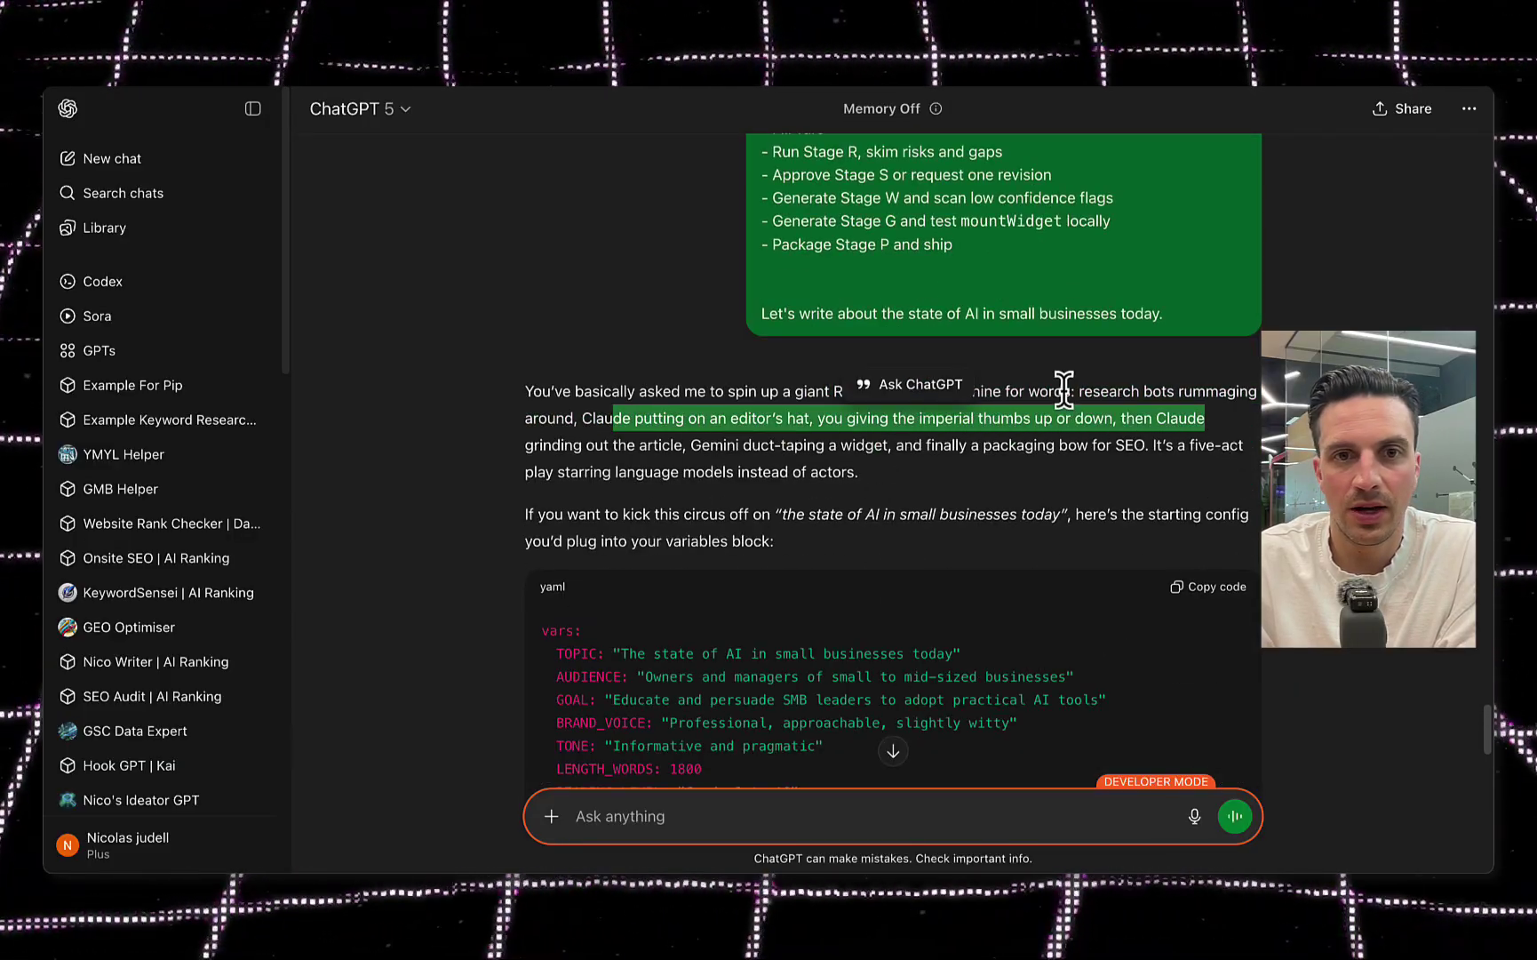
left_click_drag(692, 444, 913, 444)
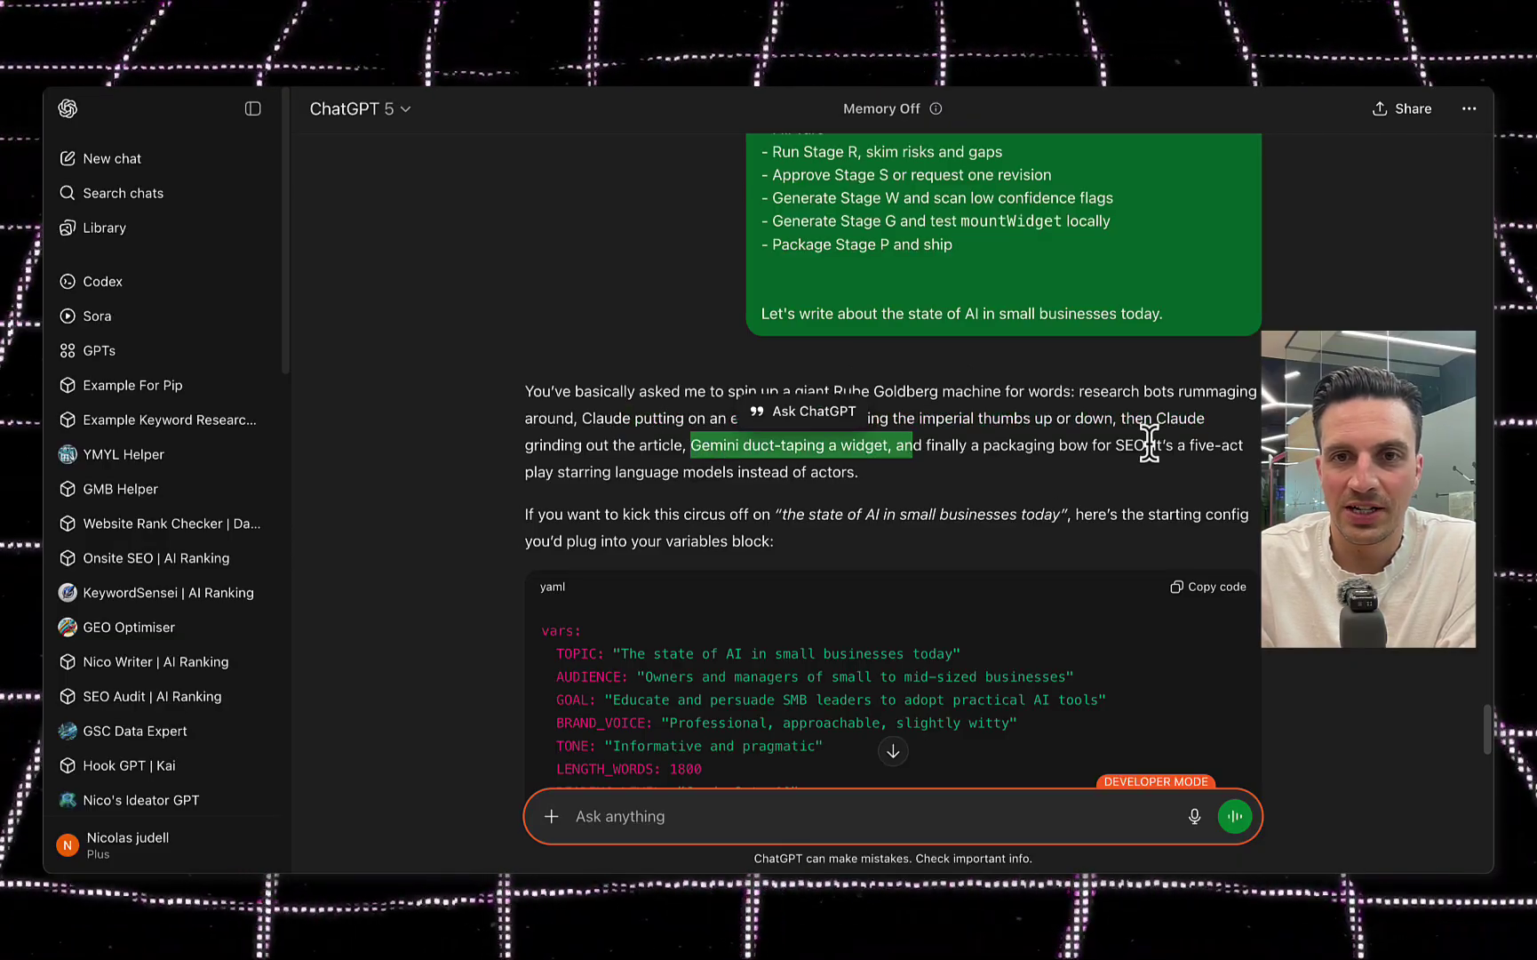
scroll(880, 365, "down", 2)
scroll(571, 341, "up", 1)
left_click_drag(495, 276, 828, 413)
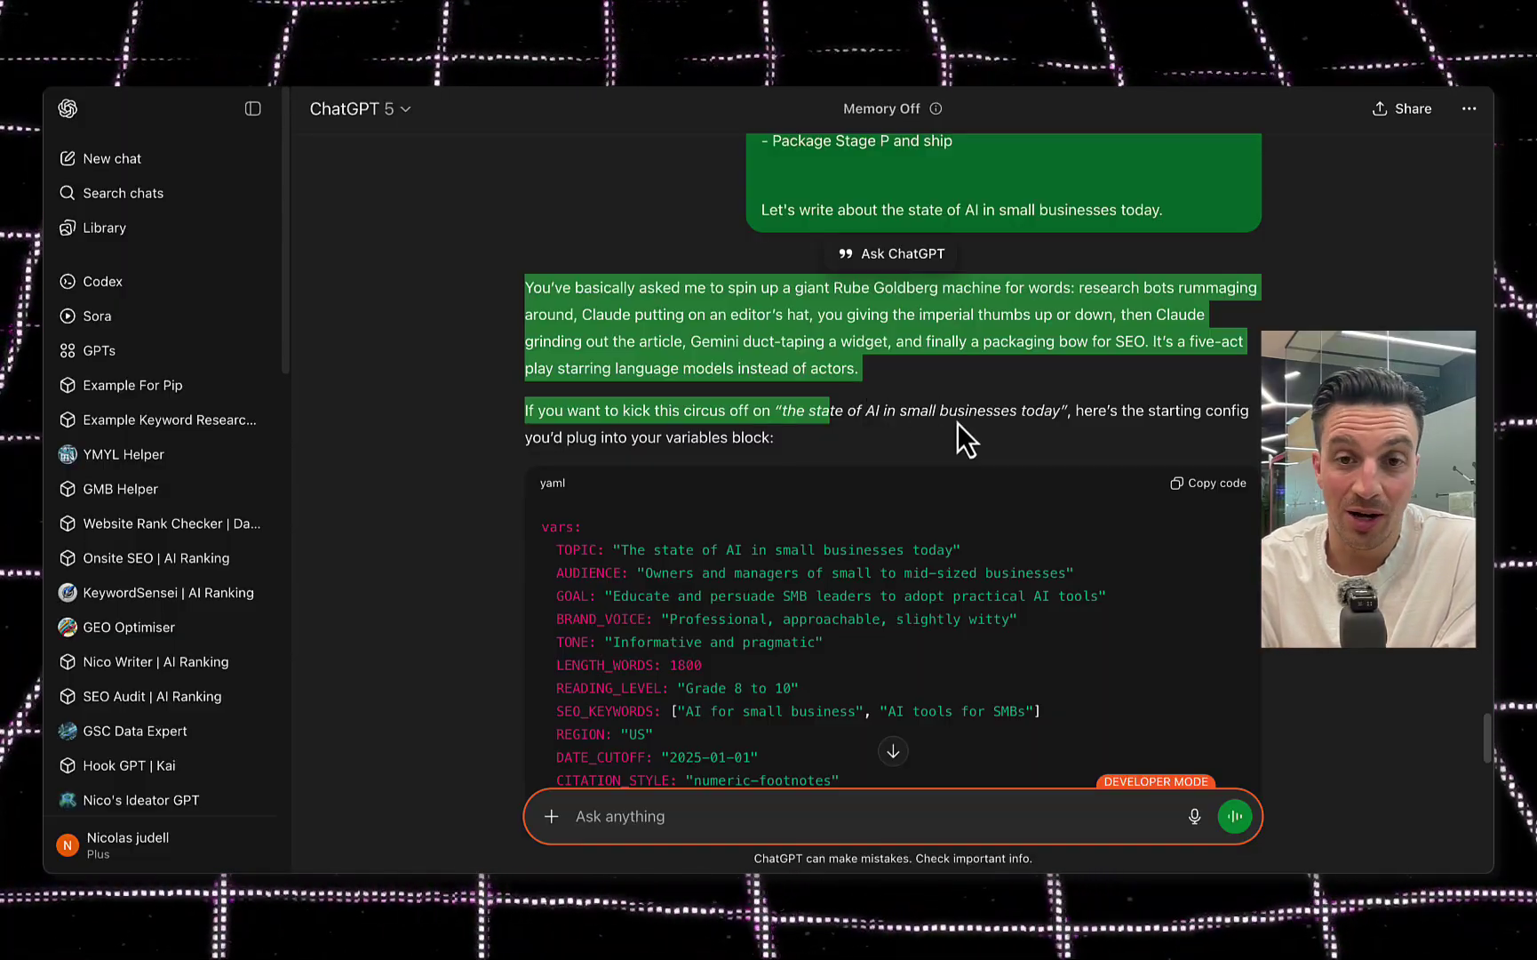
scroll(964, 439, "down", 15)
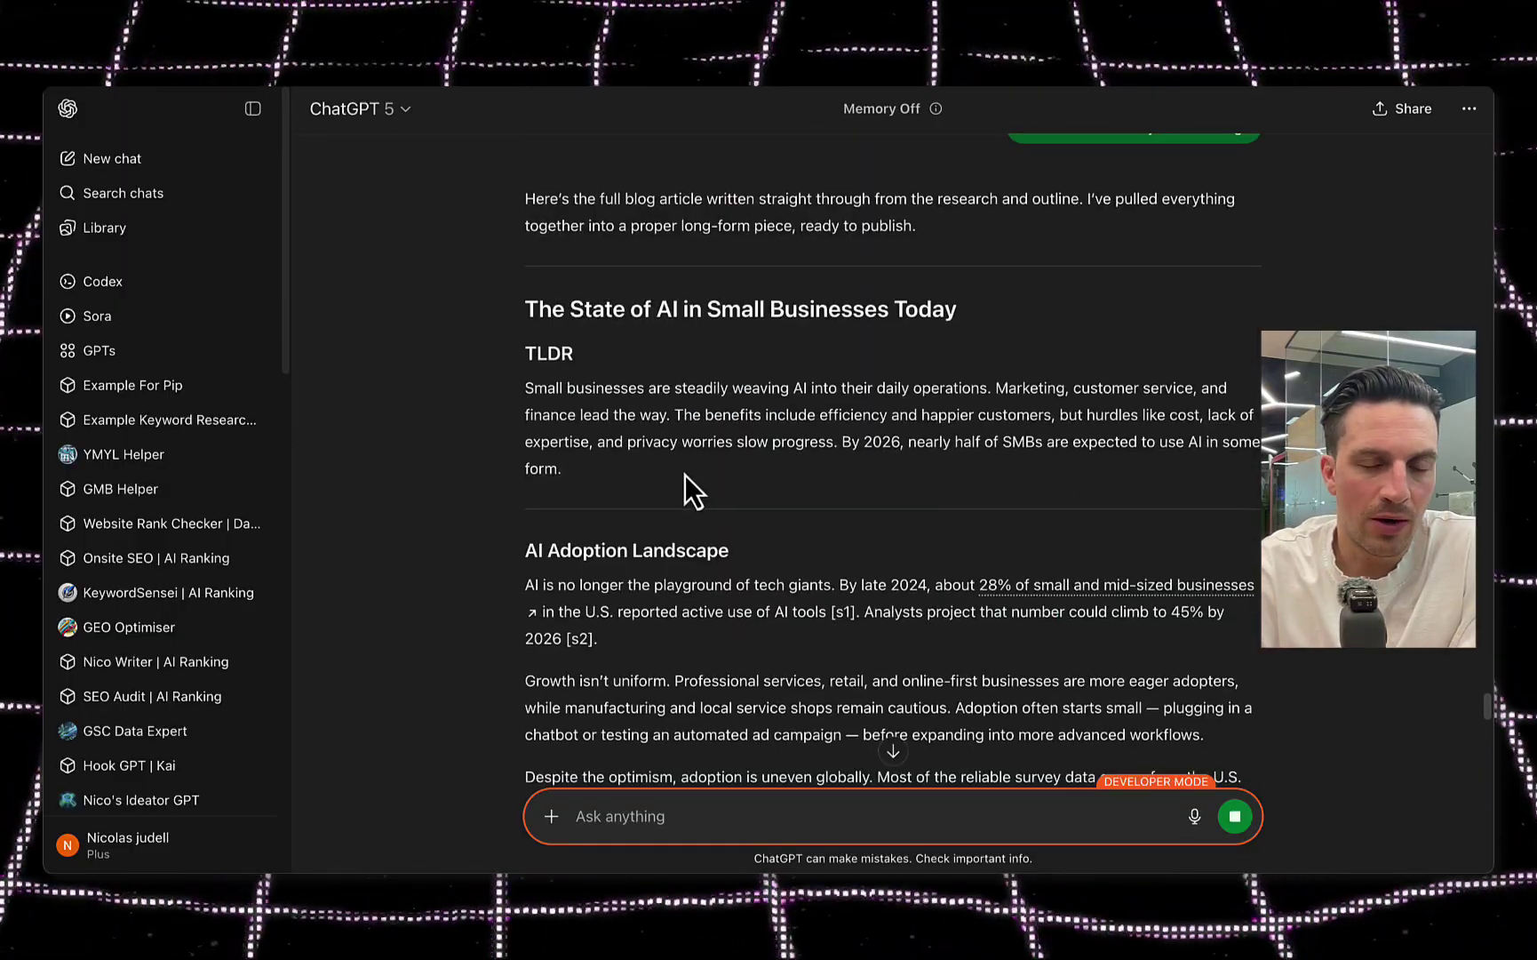
Step: Read through the blog article, highlighting the title, TLDR, Future Outlook section and FAQ answers
left_click_drag(530, 309, 1032, 434)
left_click(1044, 531)
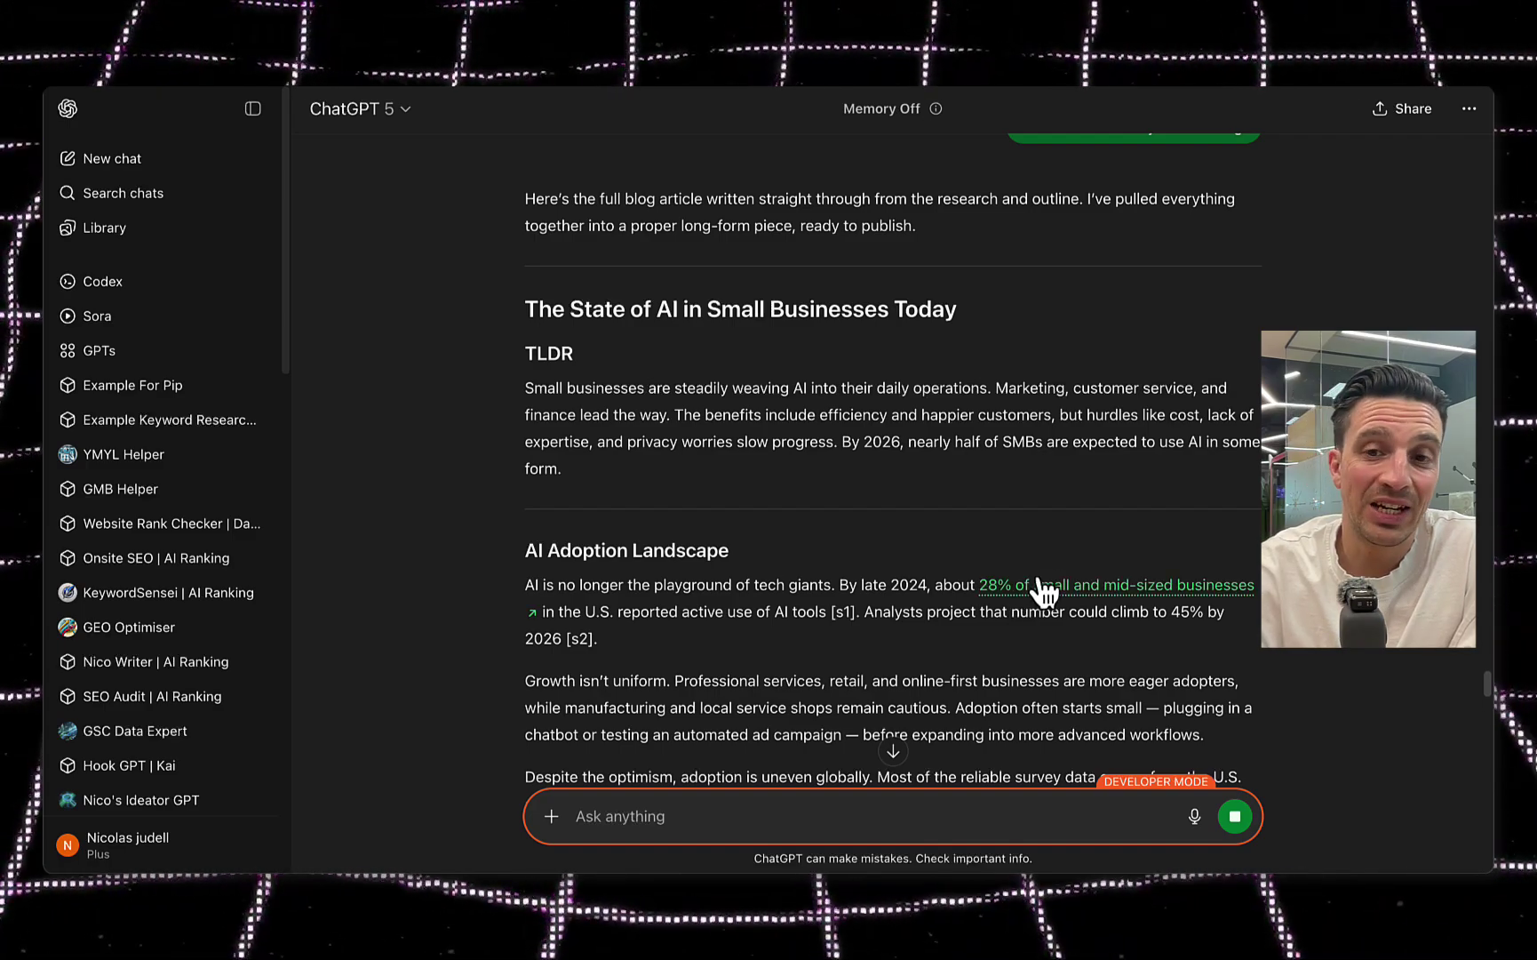
scroll(1011, 571, "down", 10)
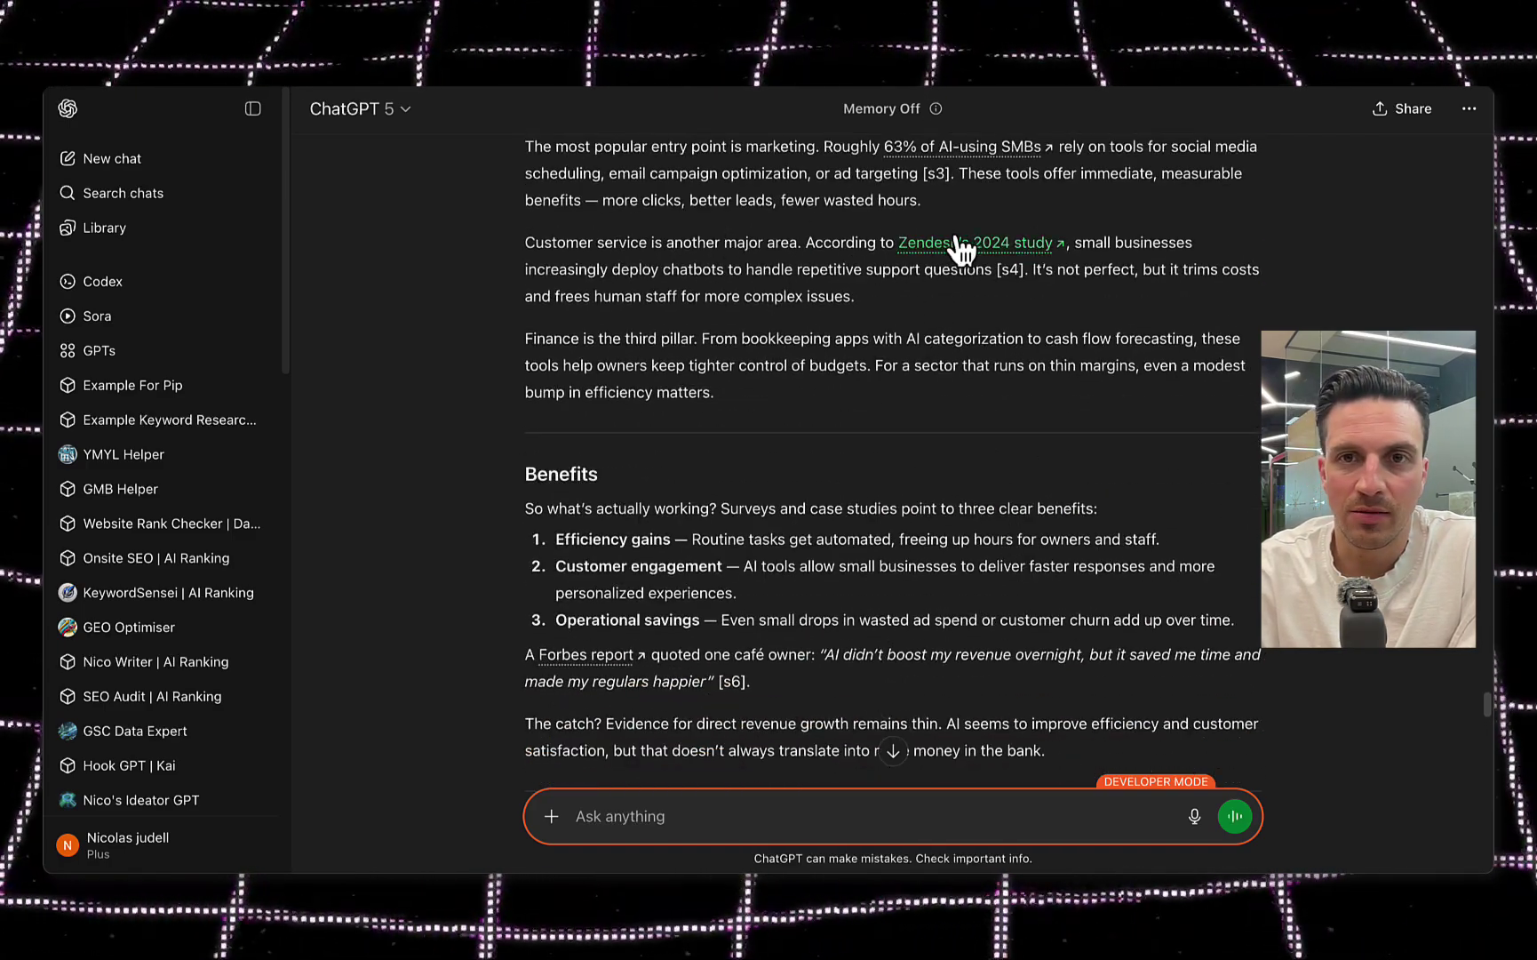
scroll(948, 332, "down", 8)
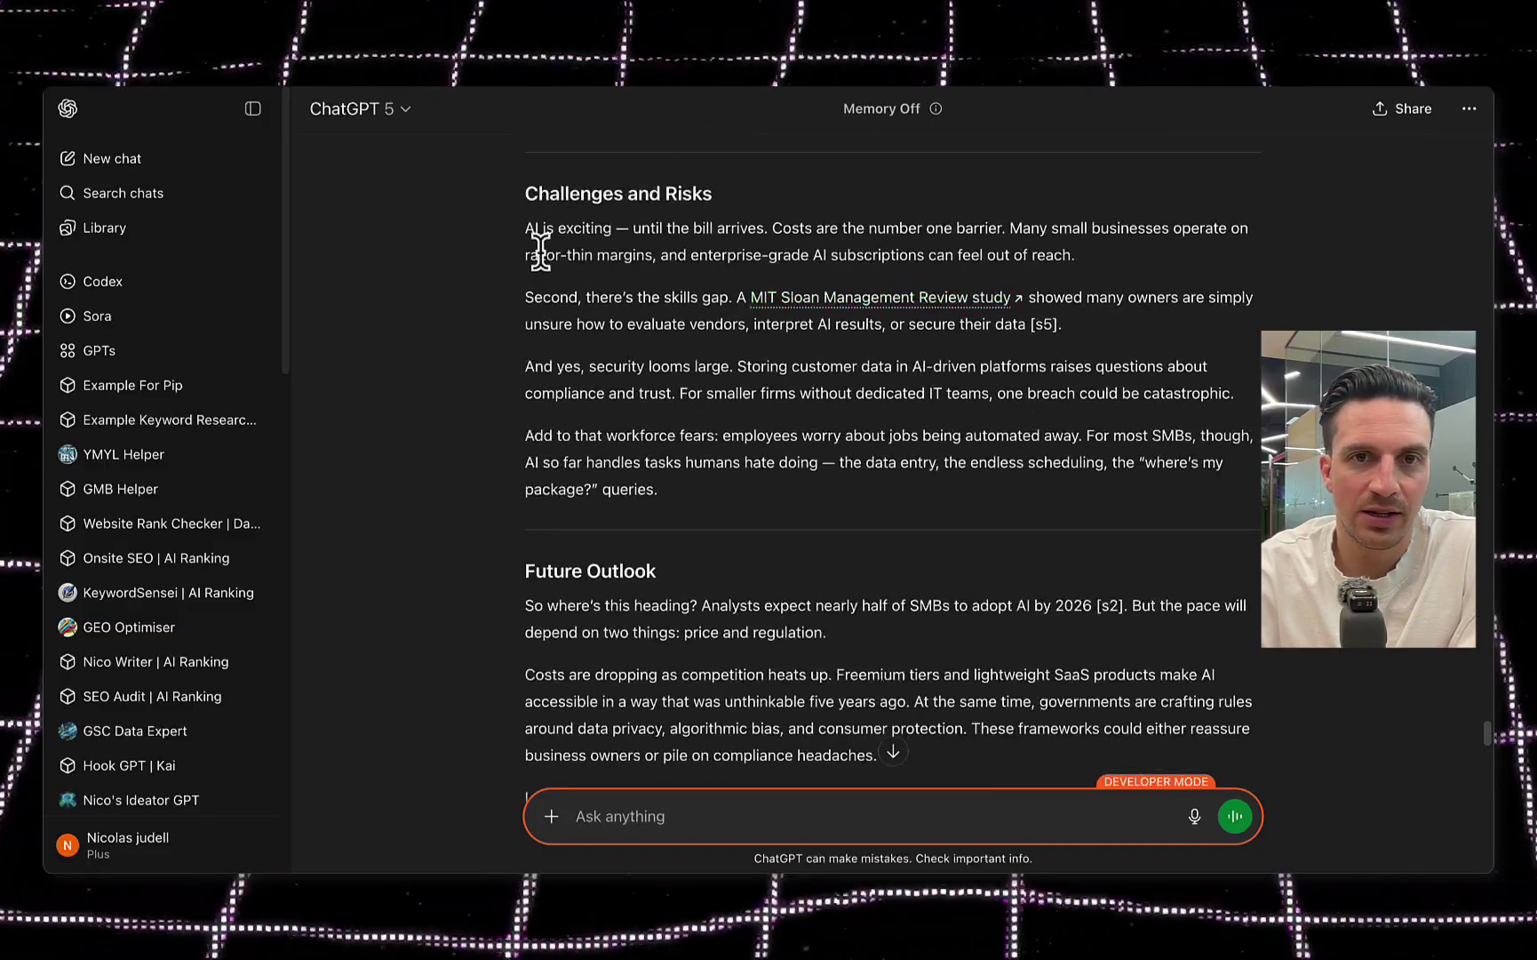
left_click_drag(527, 228, 703, 416)
scroll(720, 465, "down", 3)
left_click_drag(551, 345, 816, 470)
scroll(817, 470, "down", 6)
left_click_drag(858, 411, 775, 467)
scroll(775, 466, "down", 7)
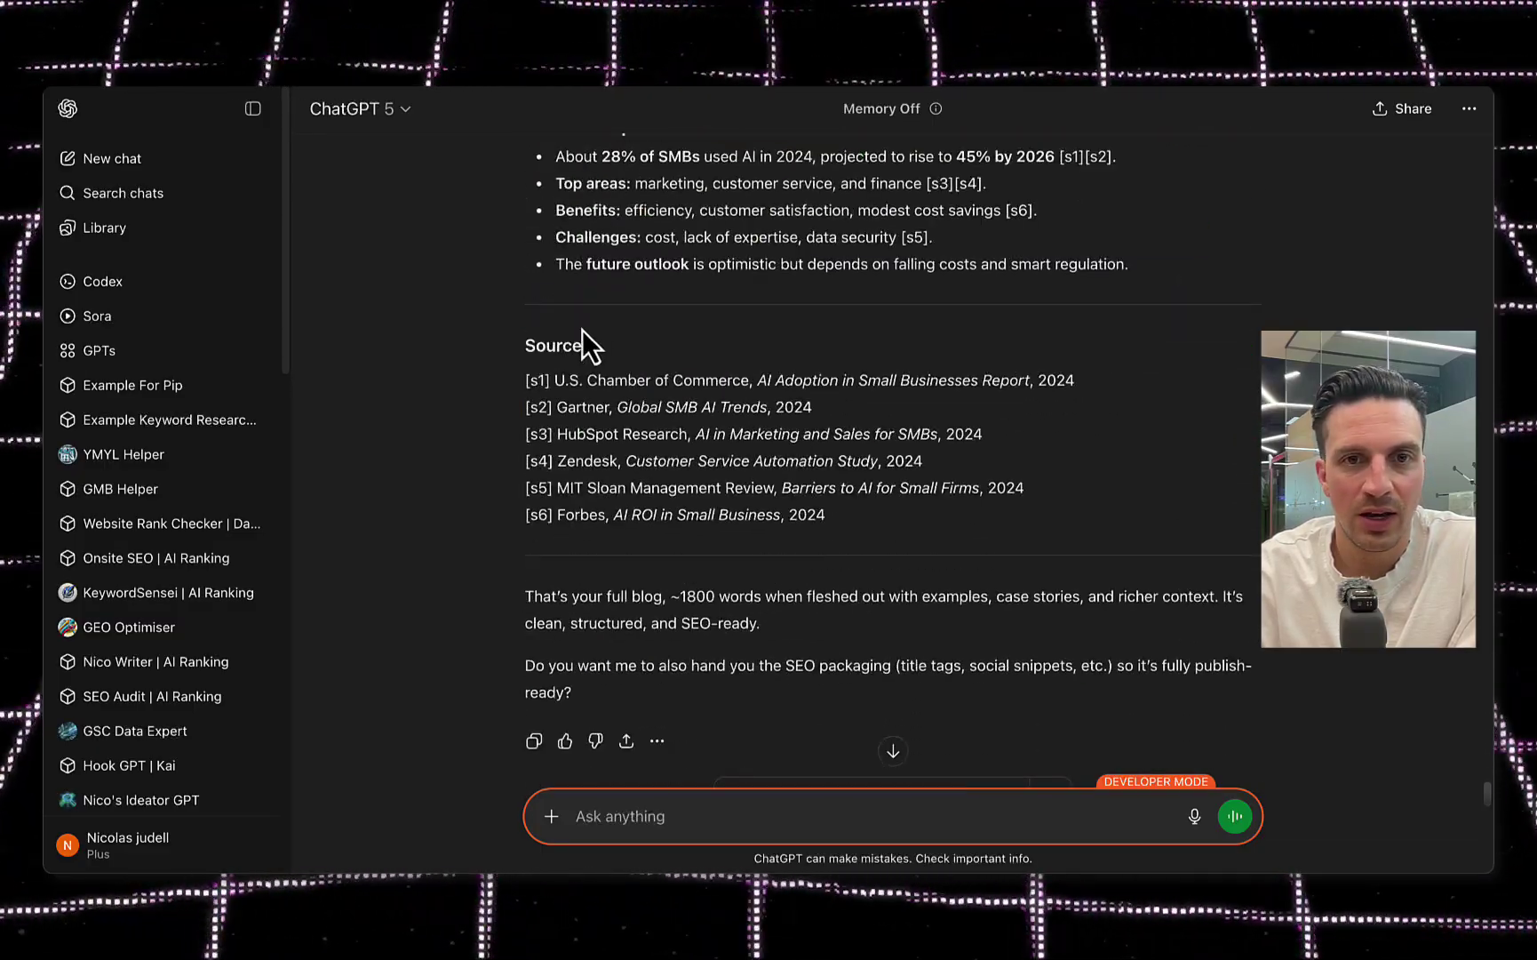
left_click_drag(525, 366, 1081, 572)
scroll(1092, 582, "up", 10)
scroll(1092, 581, "up", 10)
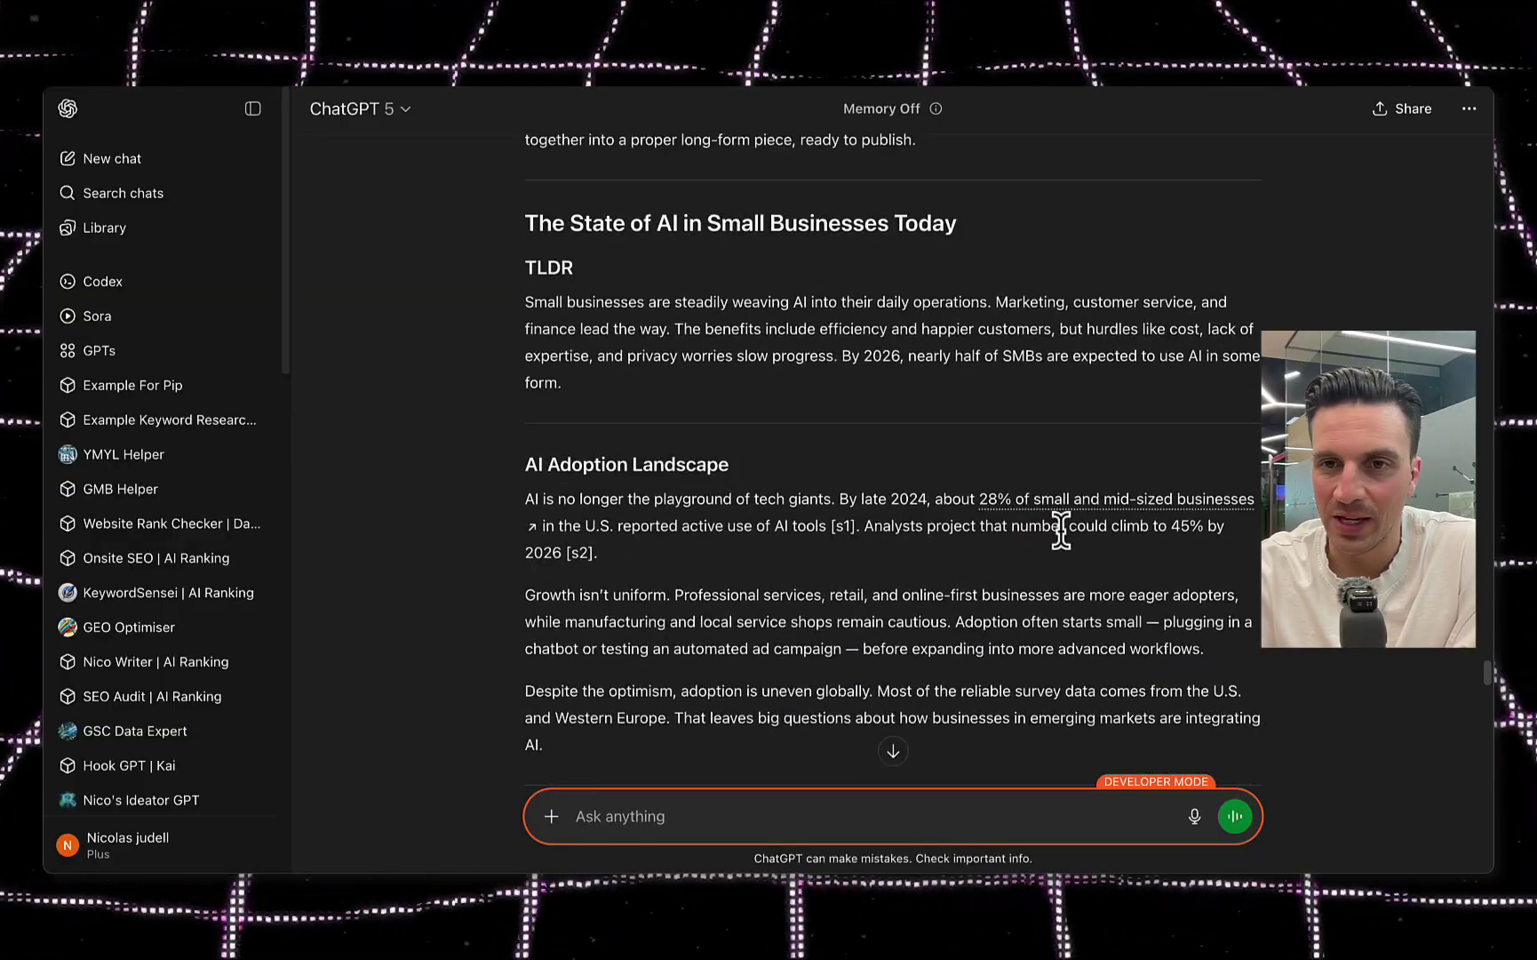
scroll(1044, 538, "up", 1)
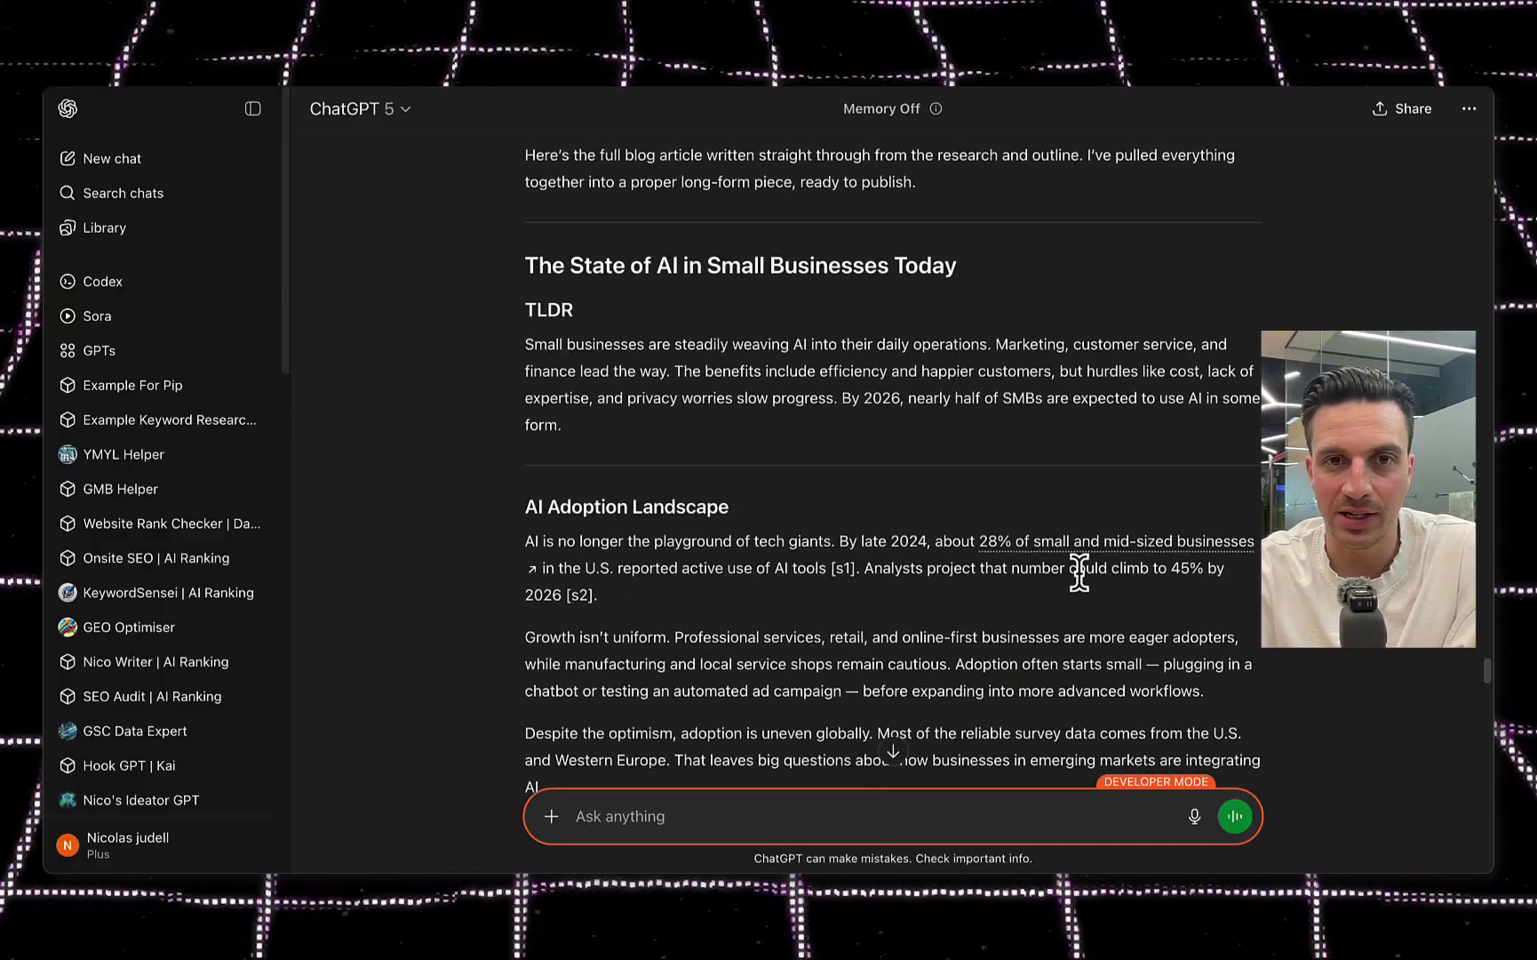
scroll(919, 555, "up", 10)
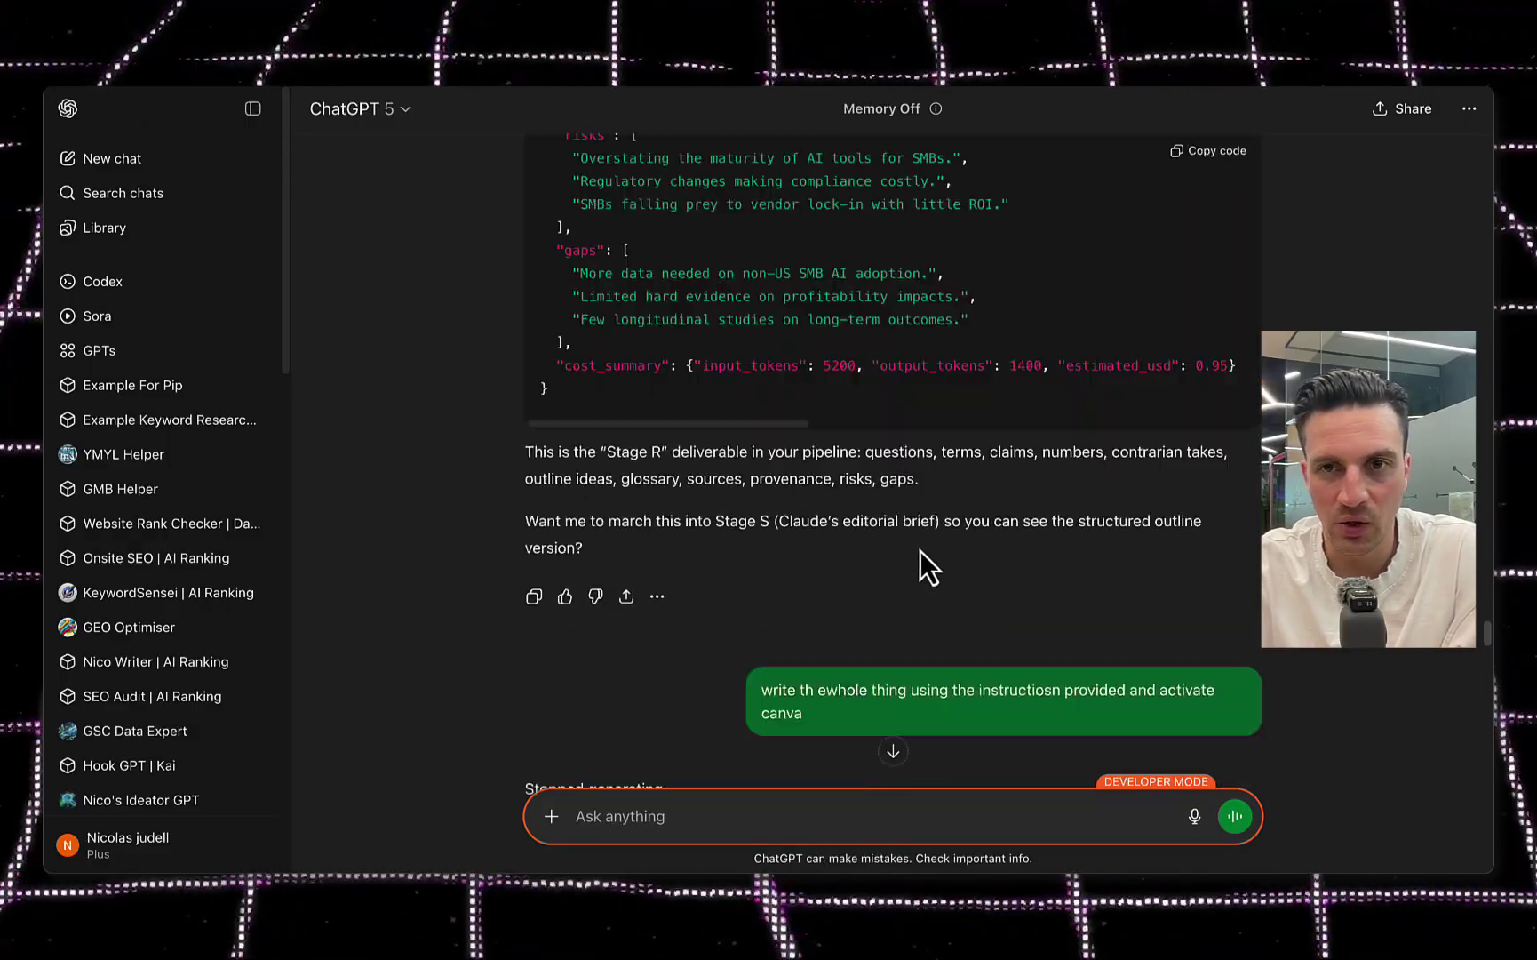
scroll(938, 587, "down", 10)
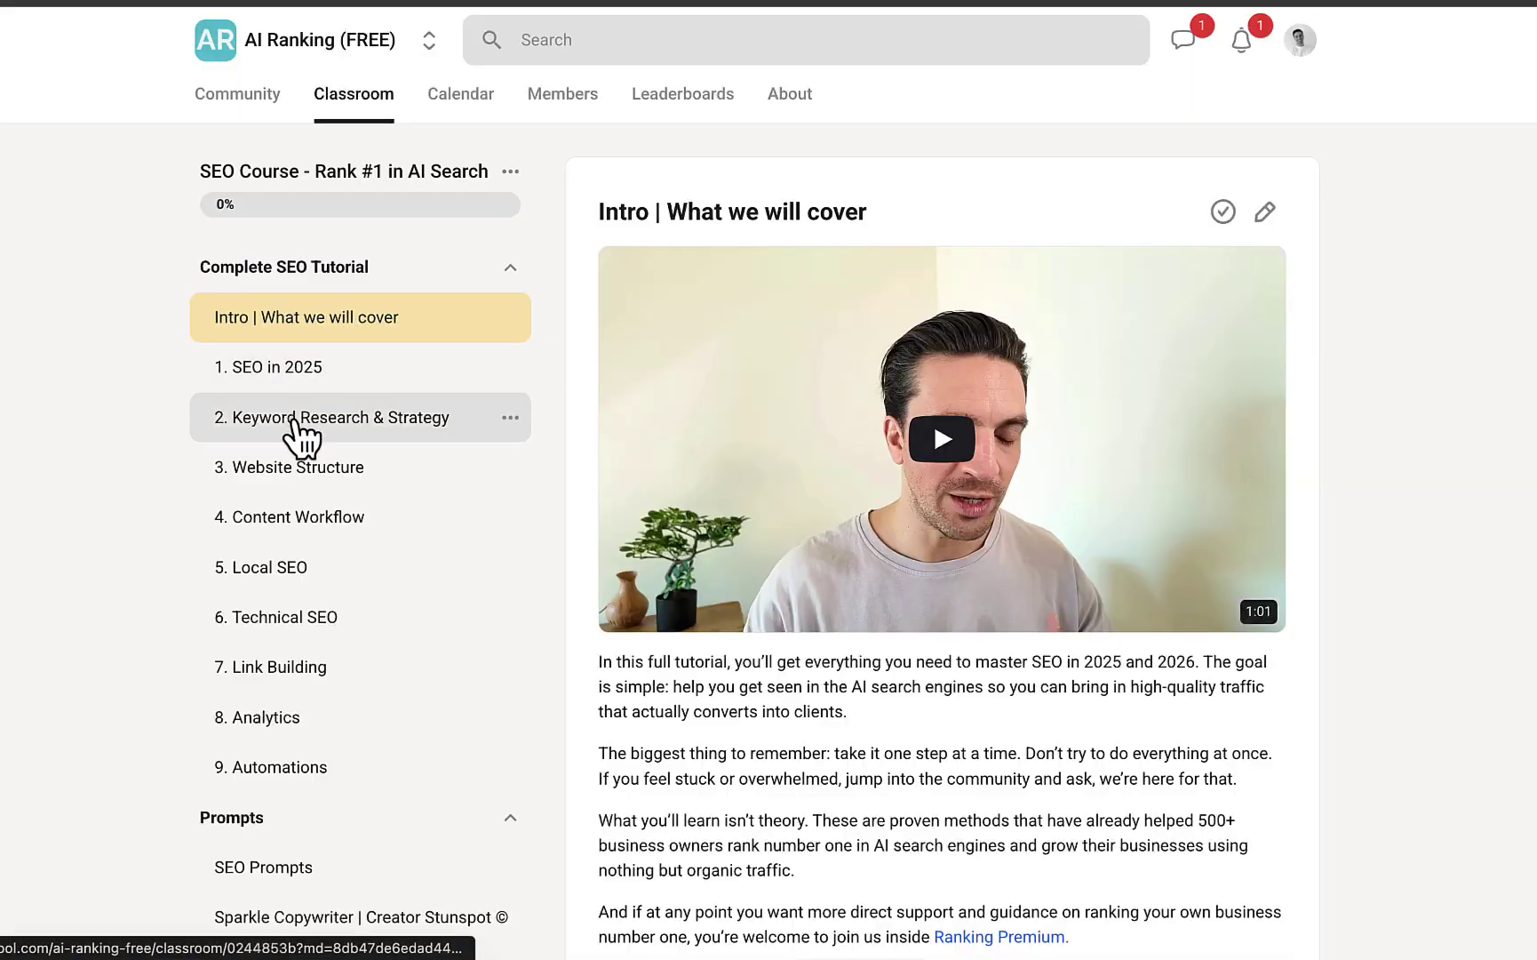
Step: Open the '4. Content Workflow' lesson and bring its Resource From Video links, like Copywriting Prompt and MachinedAI, into view
left_click(303, 517)
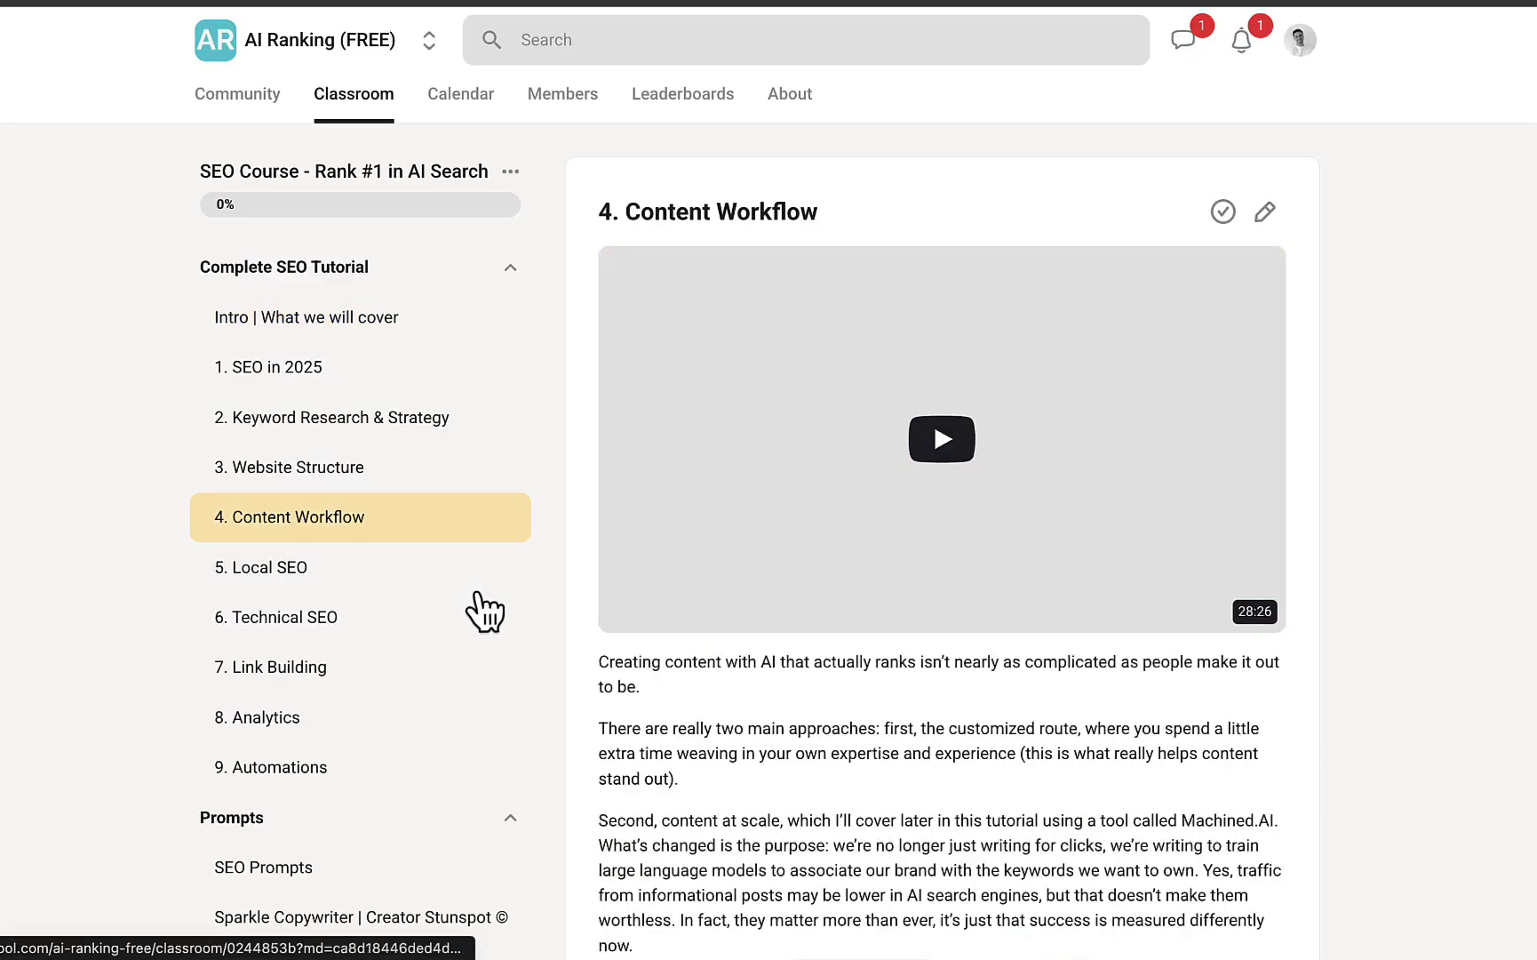
scroll(902, 483, "down", 3)
scroll(902, 483, "down", 3)
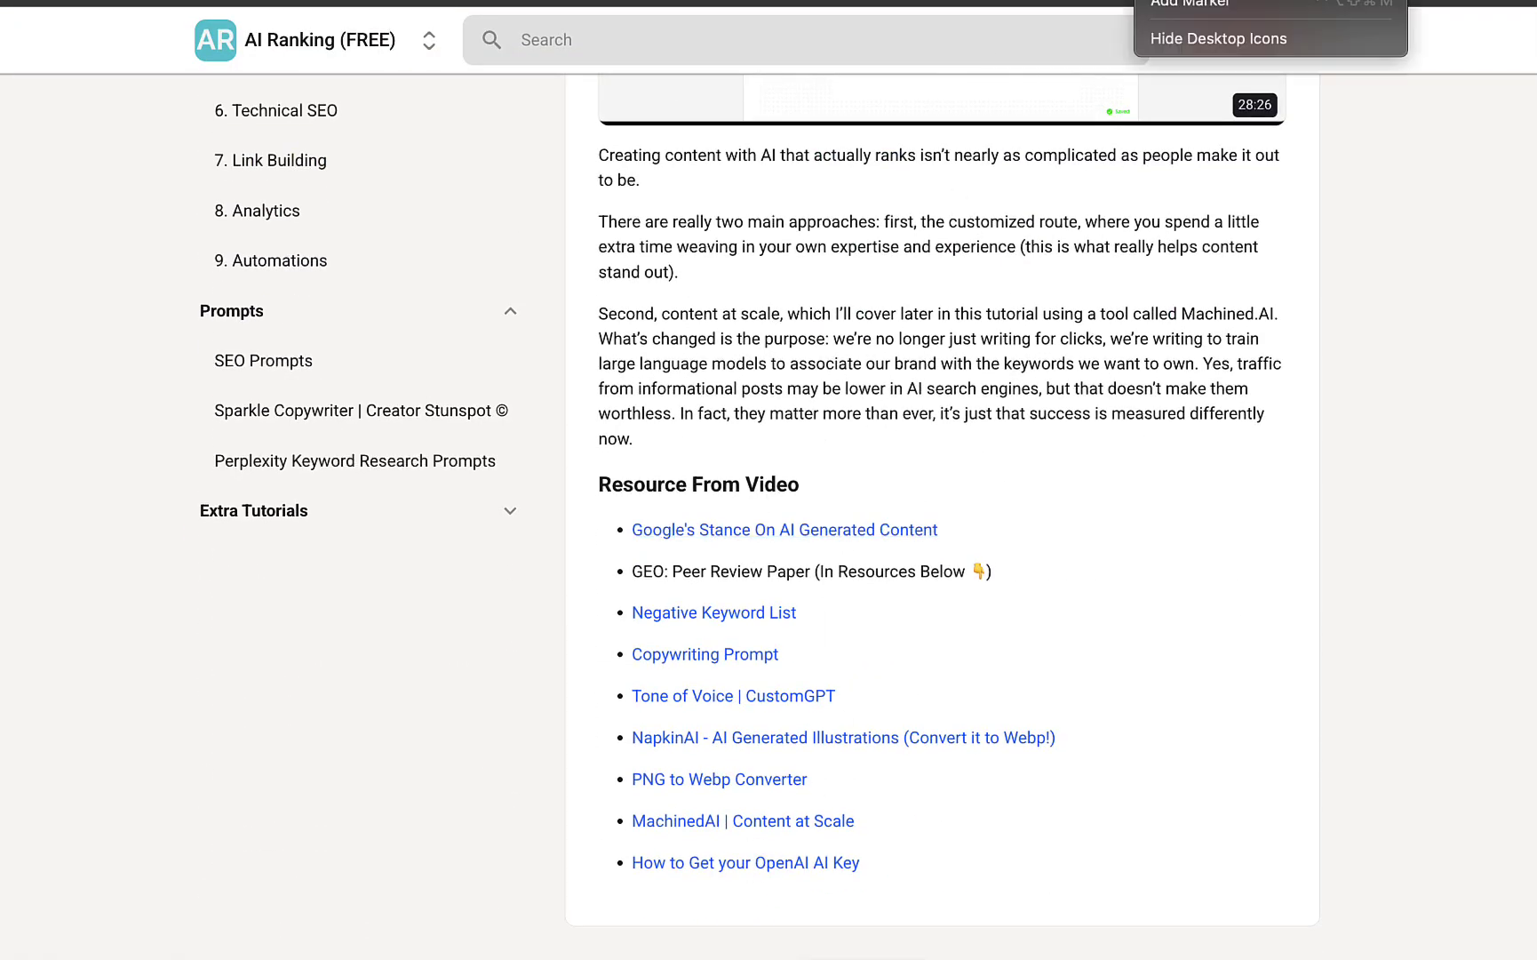